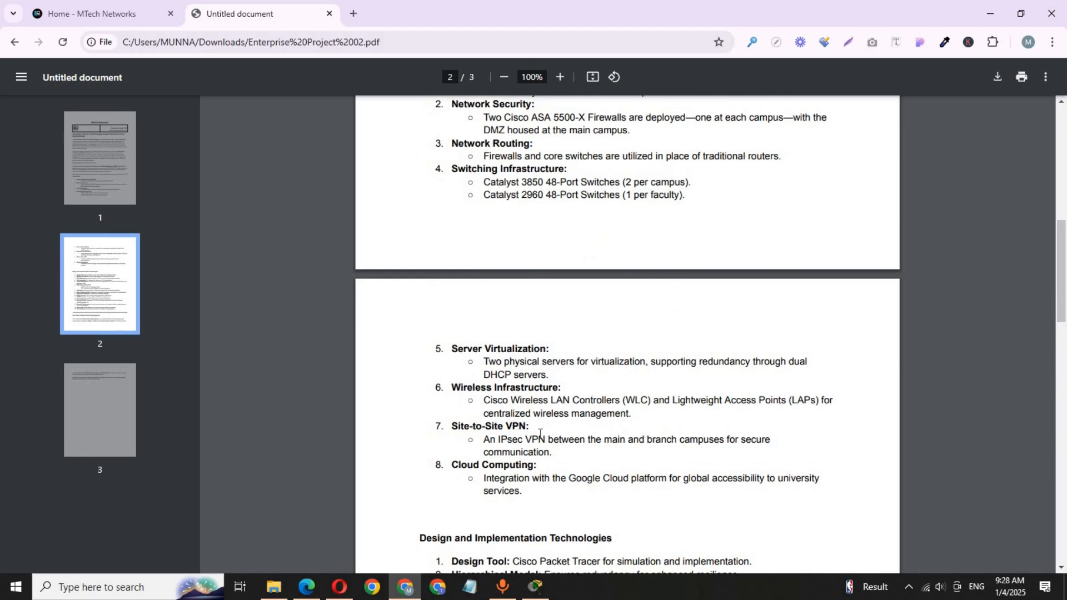
Examine the campus topology in Packet Tracer and the IP address tables in the Google Sheets spreadsheet
{"action": "left_click", "coordinate": [535, 587]}
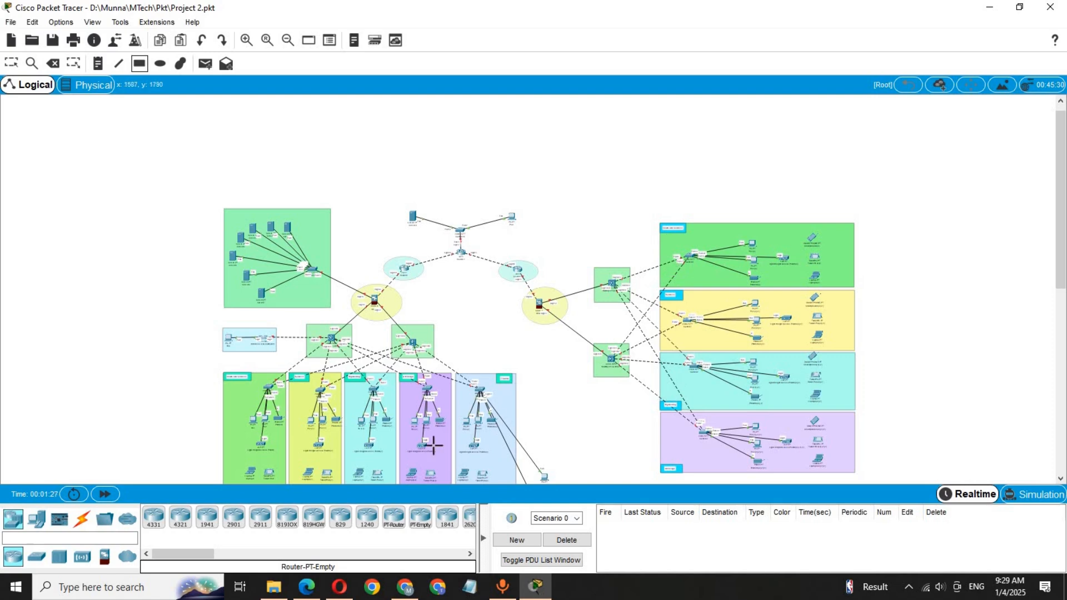
{"action": "left_click", "coordinate": [339, 587]}
{"action": "left_click_drag", "start_coordinate": [110, 223], "coordinate": [329, 364]}
{"action": "left_click_drag", "start_coordinate": [538, 467], "coordinate": [865, 515]}
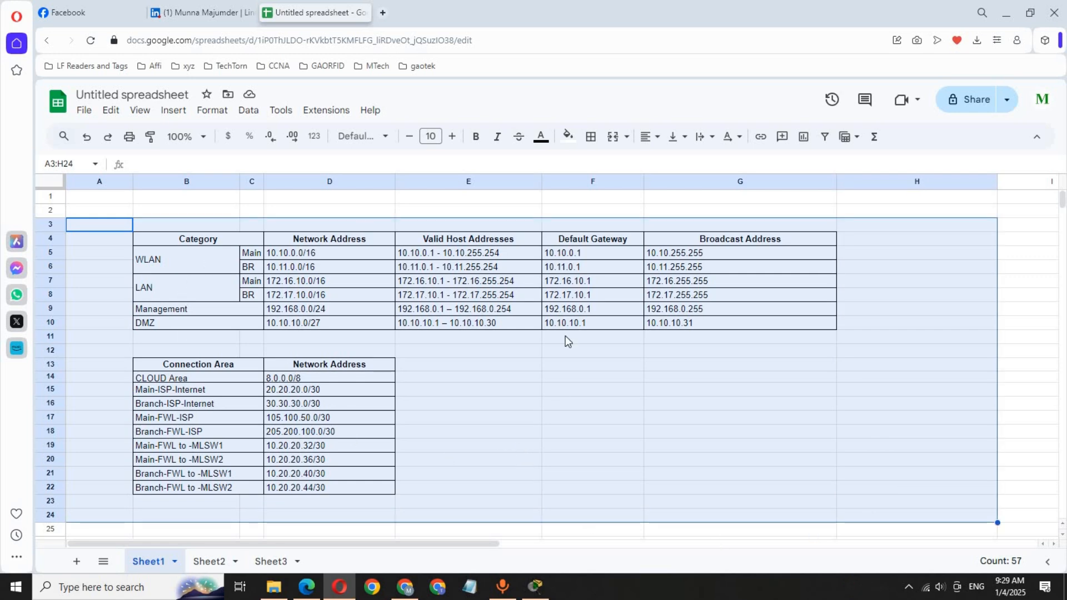
{"action": "left_click", "coordinate": [594, 406]}
{"action": "left_click", "coordinate": [535, 587]}
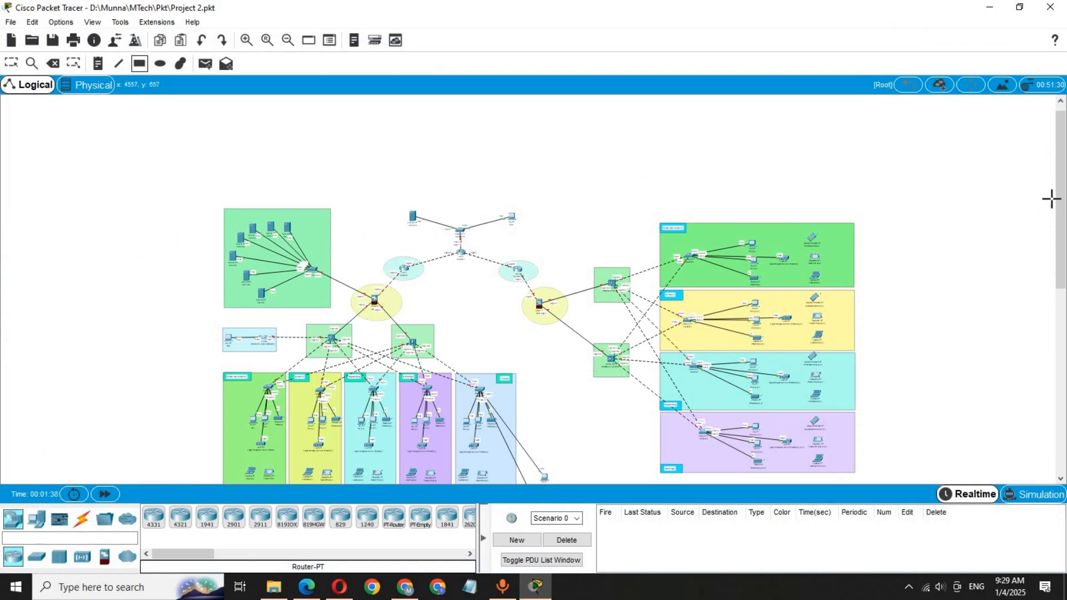
{"action": "left_click_drag", "start_coordinate": [1062, 191], "coordinate": [1064, 213]}
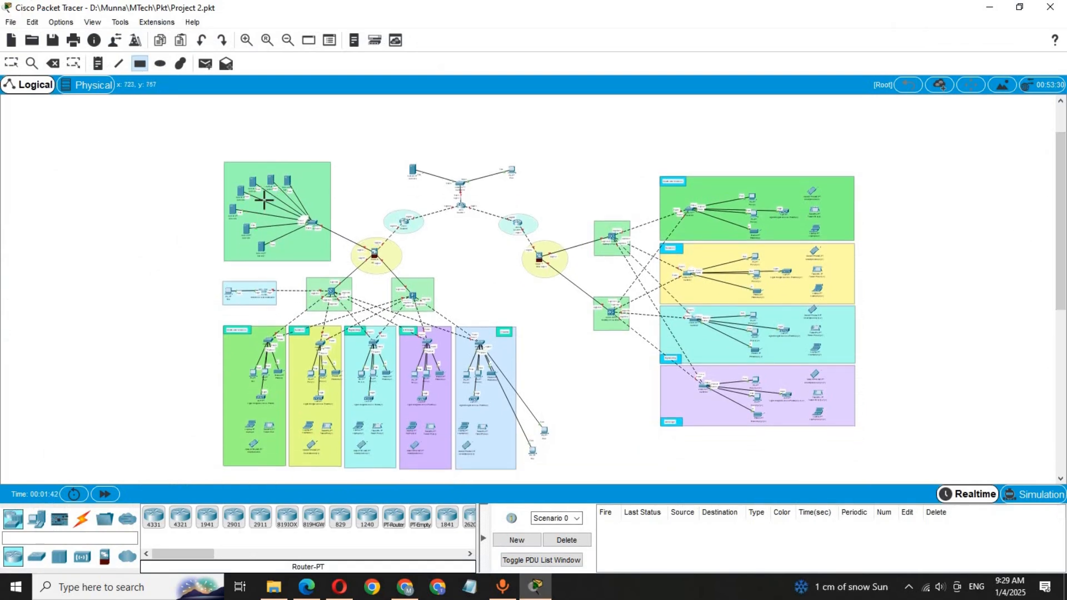
Place a note in the green department area of the five-department row, with the lines "VLAN 10" and "MGT:"
{"action": "left_click", "coordinate": [246, 42]}
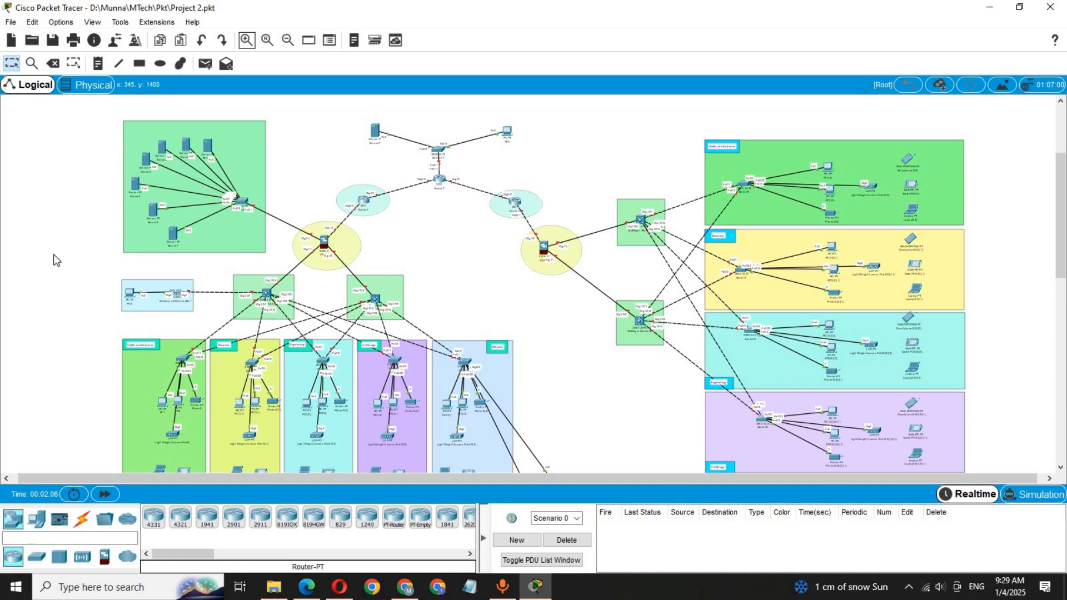
{"action": "left_click", "coordinate": [98, 63]}
{"action": "left_click", "coordinate": [125, 368]}
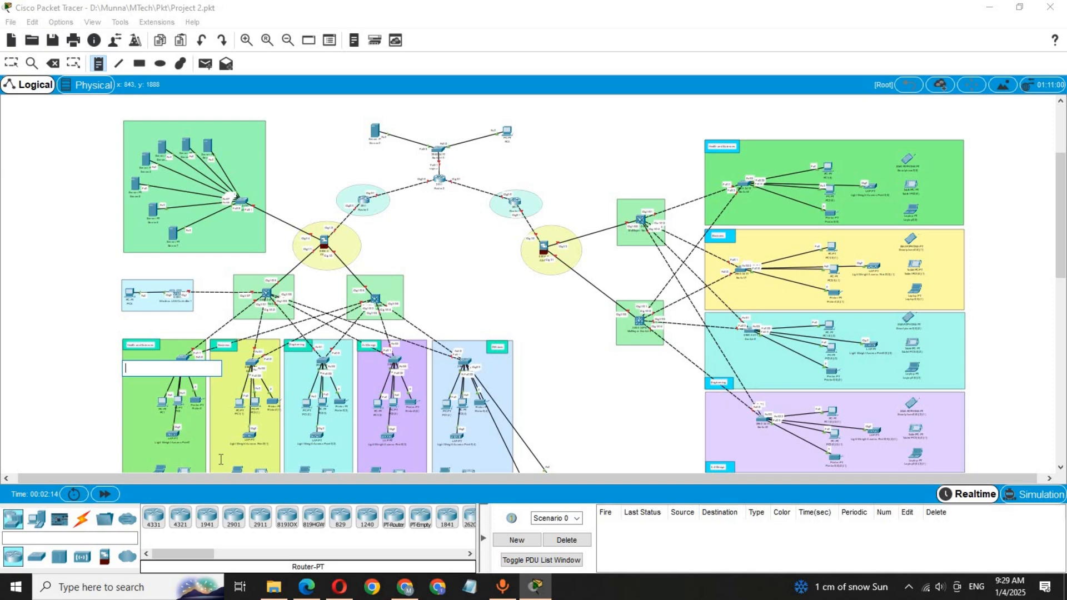
{"action": "type", "text": "VLAN"}
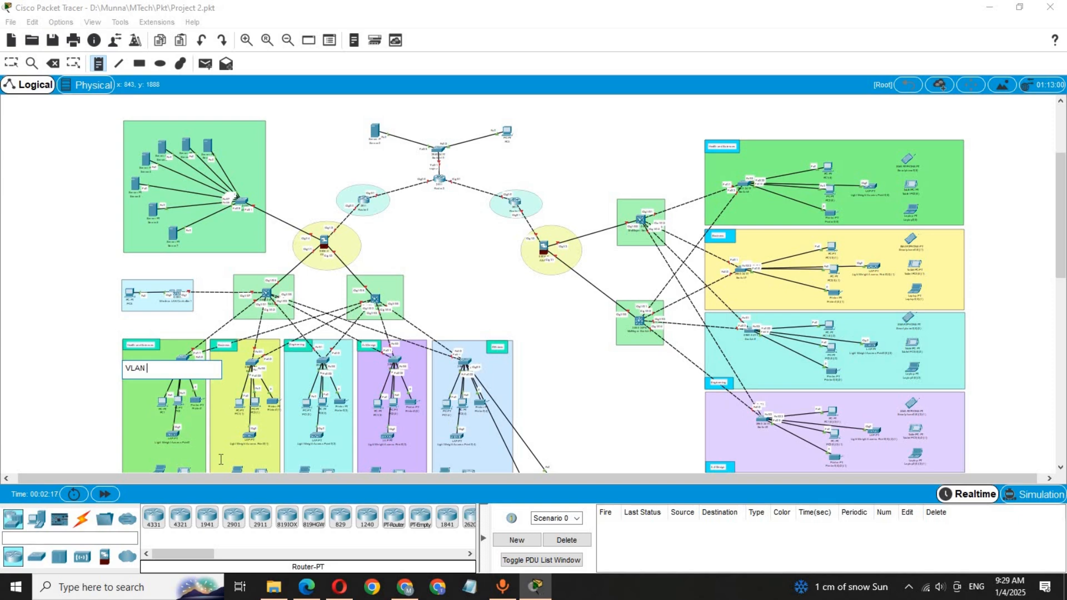
{"action": "type", "text": " 10"}
{"action": "key", "text": "Return"}
{"action": "type", "text": "MGT:"}
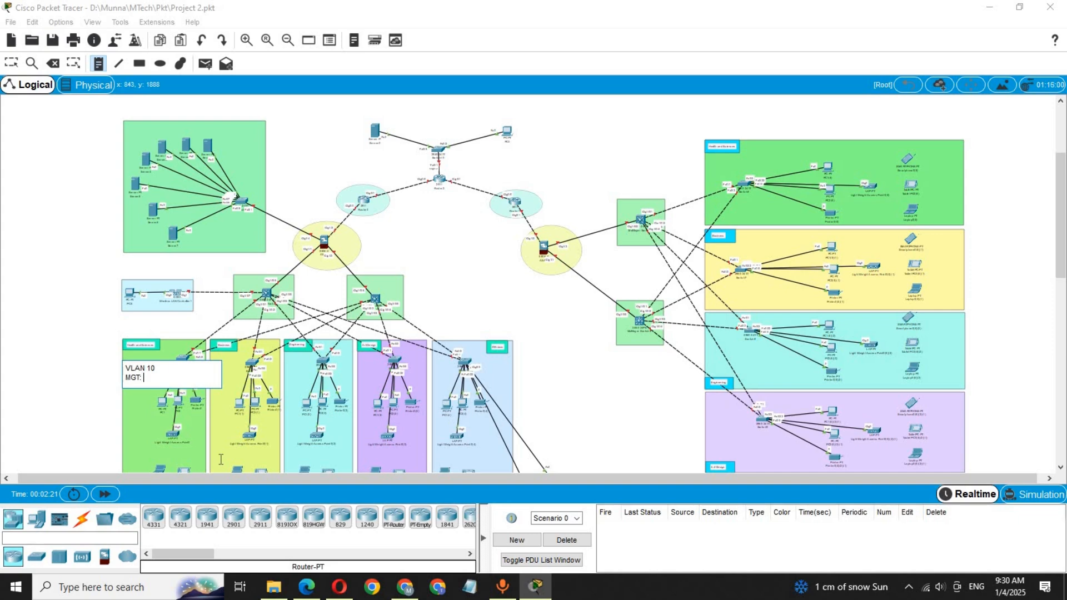
Copy the Management network address 192.168.0.0/24 from the Google Sheets table into the Packet Tracer note after "MGT:"
{"action": "left_click", "coordinate": [339, 587]}
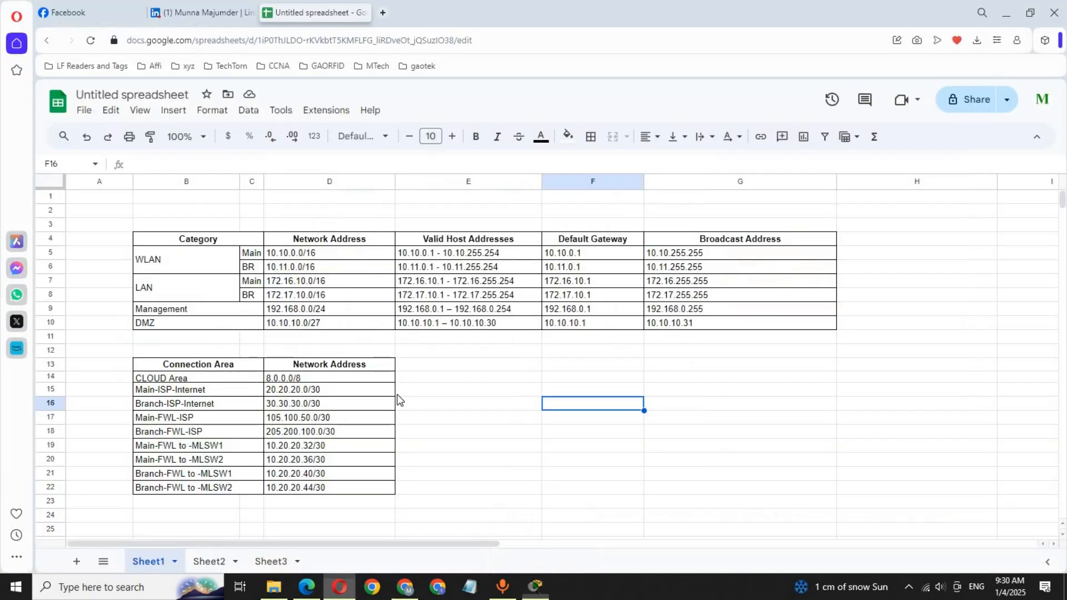
{"action": "left_click", "coordinate": [315, 313]}
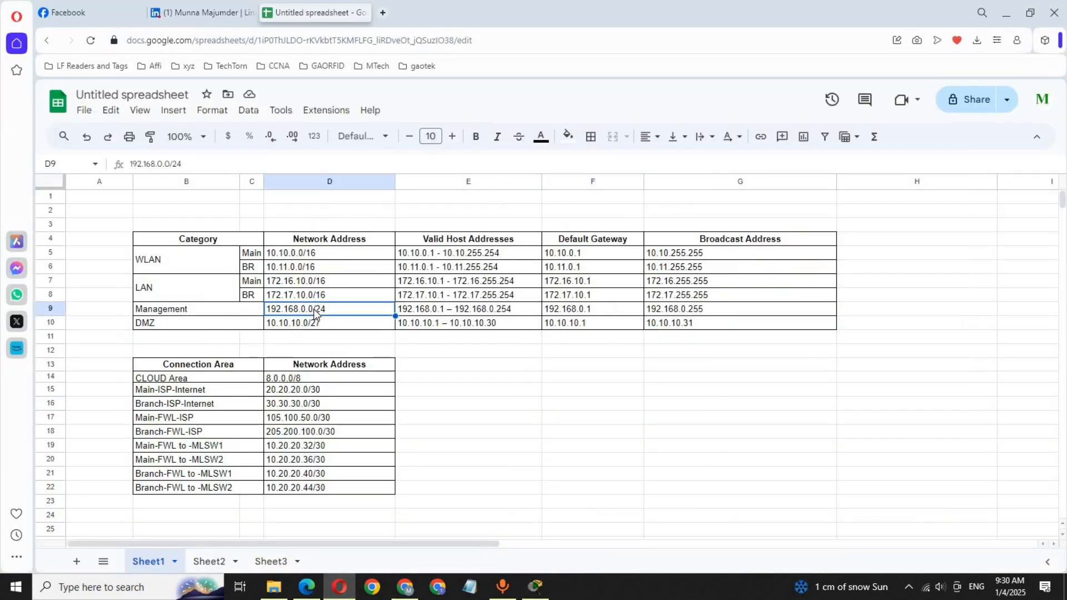
{"action": "left_click", "coordinate": [535, 587]}
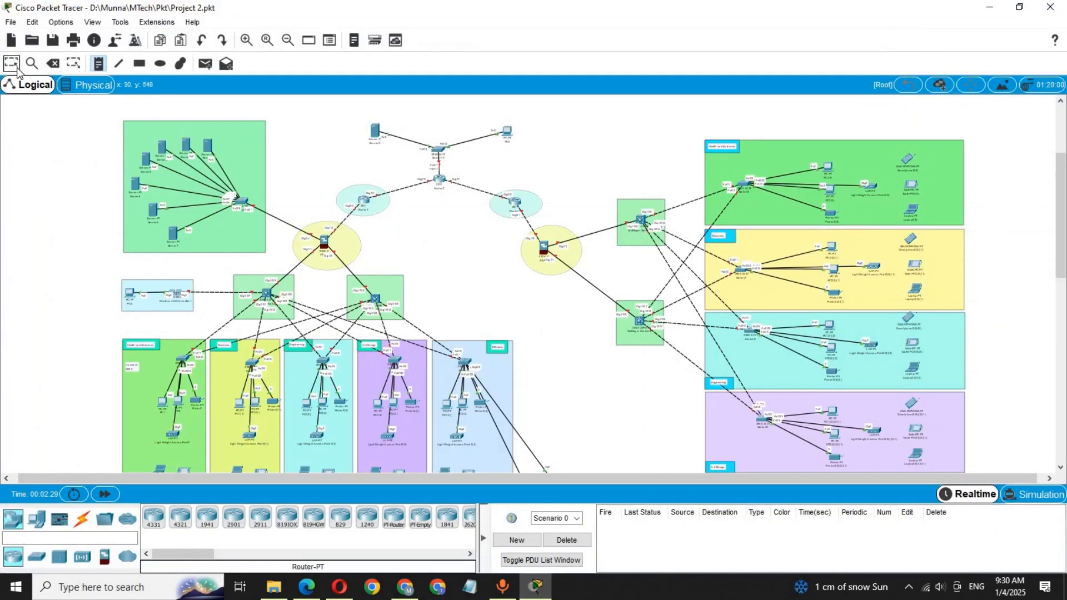
{"action": "left_click", "coordinate": [10, 62]}
{"action": "double_click", "coordinate": [132, 367]}
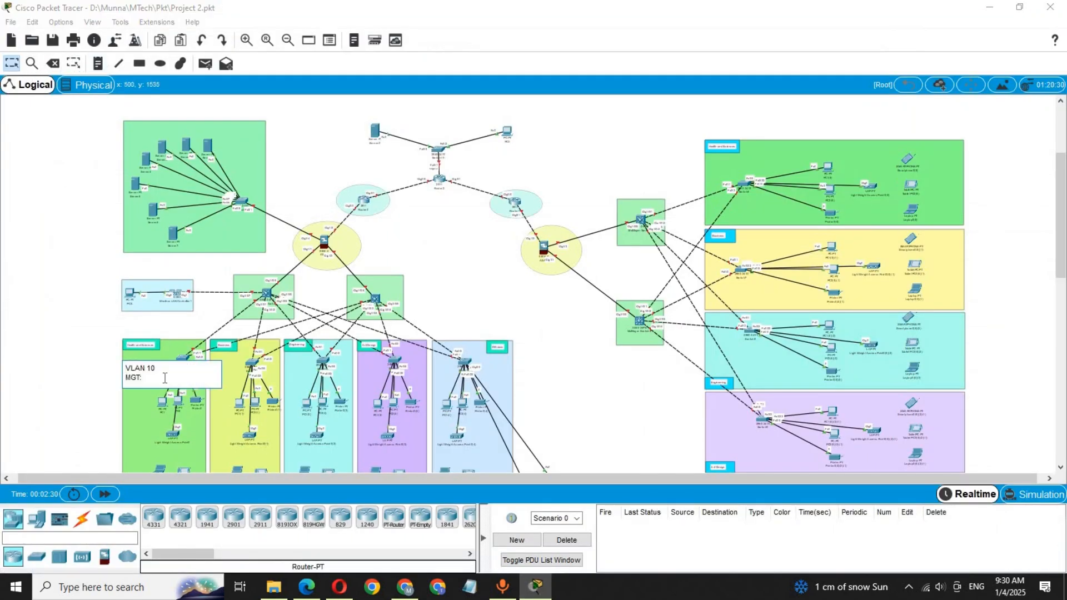
{"action": "type", "text": "192.168.0.0/24"}
{"action": "key", "text": "Return"}
{"action": "key", "text": "Return"}
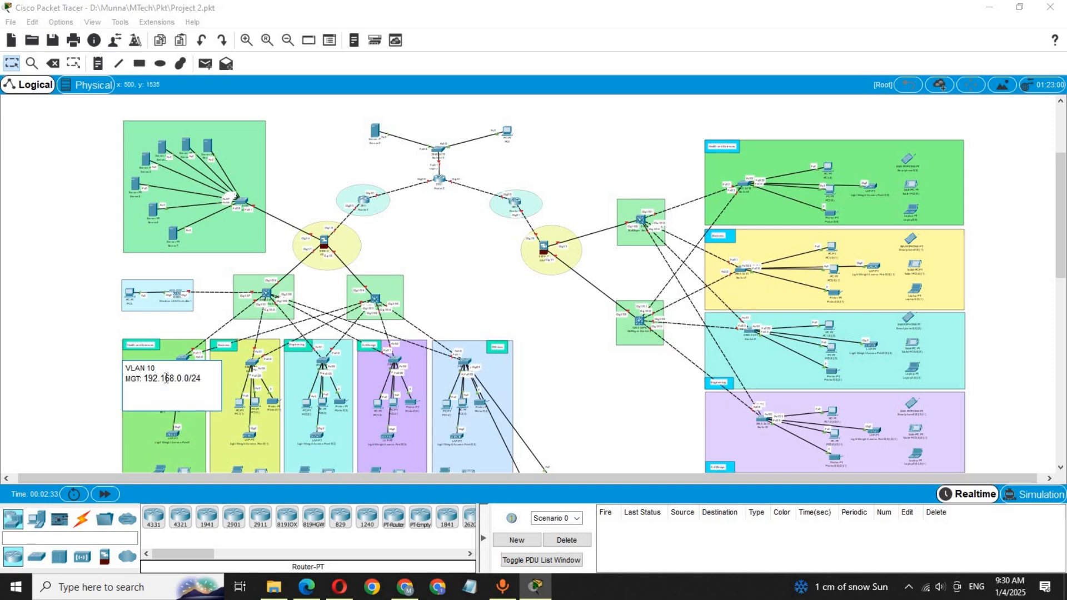
Add the lines "VLAN 20" and "LAN:" to the note below the management entry
{"action": "type", "text": "VLAN 20"}
{"action": "key", "text": "Return"}
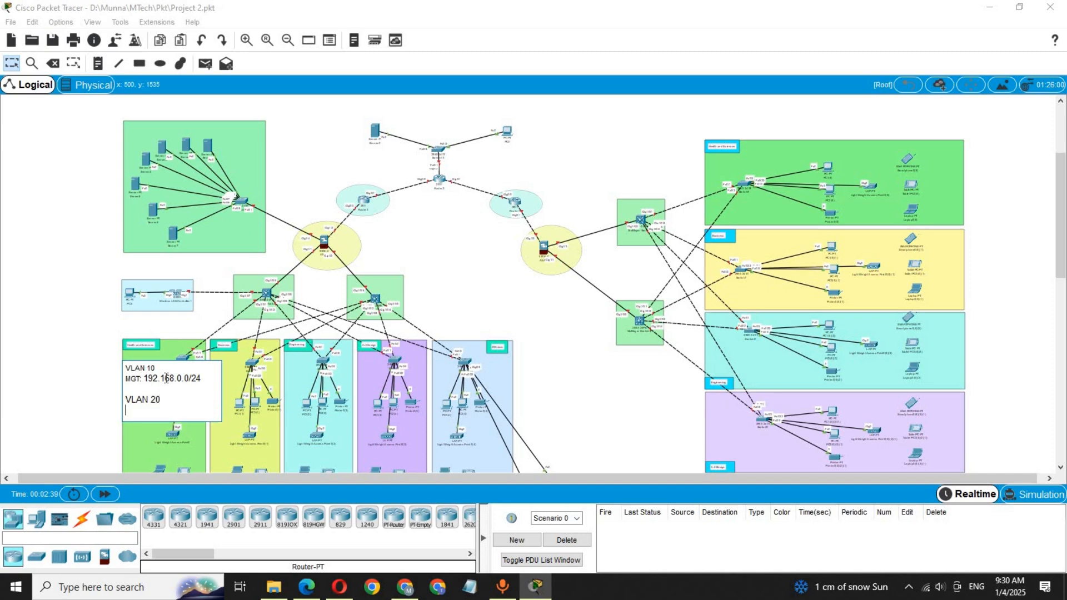
{"action": "type", "text": "LAN:"}
Copy the main campus LAN network 172.16.10.0/16 from the Google Sheets table into the Packet Tracer note after "LAN:"
{"action": "left_click", "coordinate": [339, 587]}
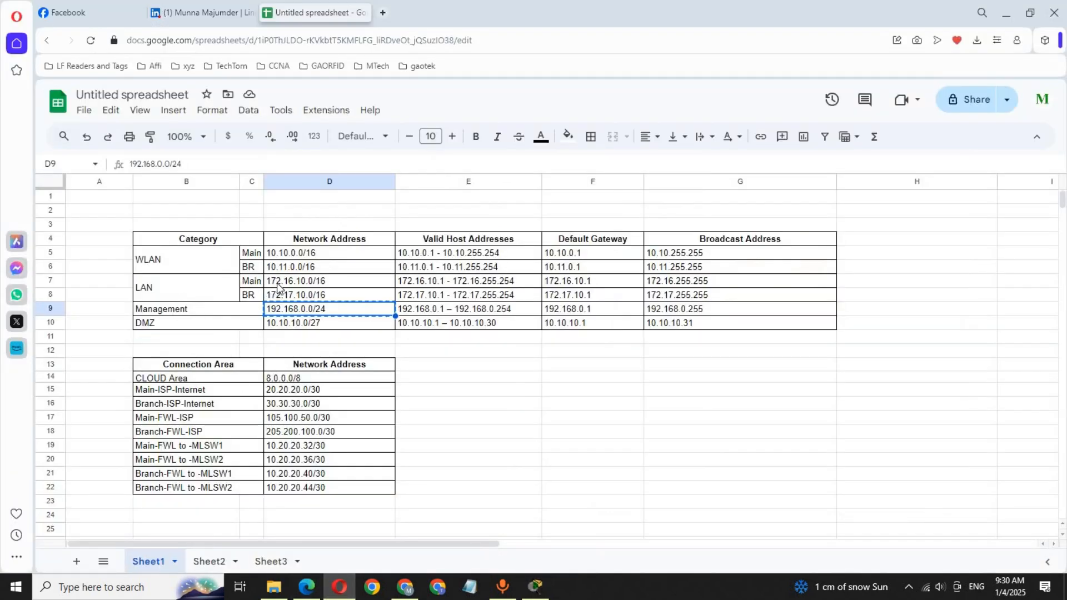
{"action": "left_click", "coordinate": [306, 286]}
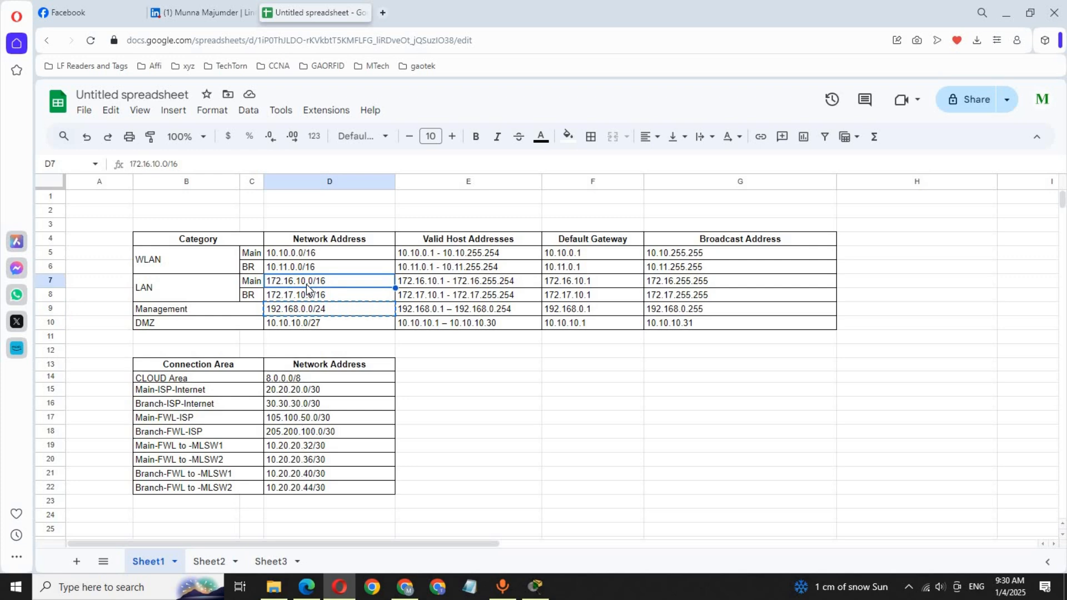
{"action": "key", "text": "ctrl+c"}
{"action": "mouse_move", "coordinate": [527, 590]}
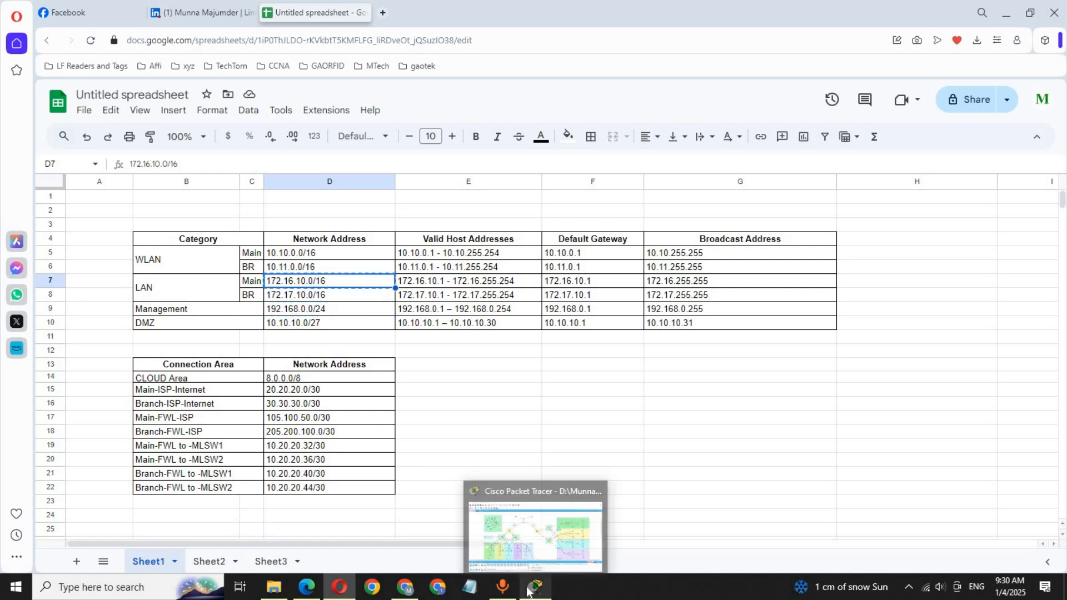
{"action": "left_click", "coordinate": [532, 591]}
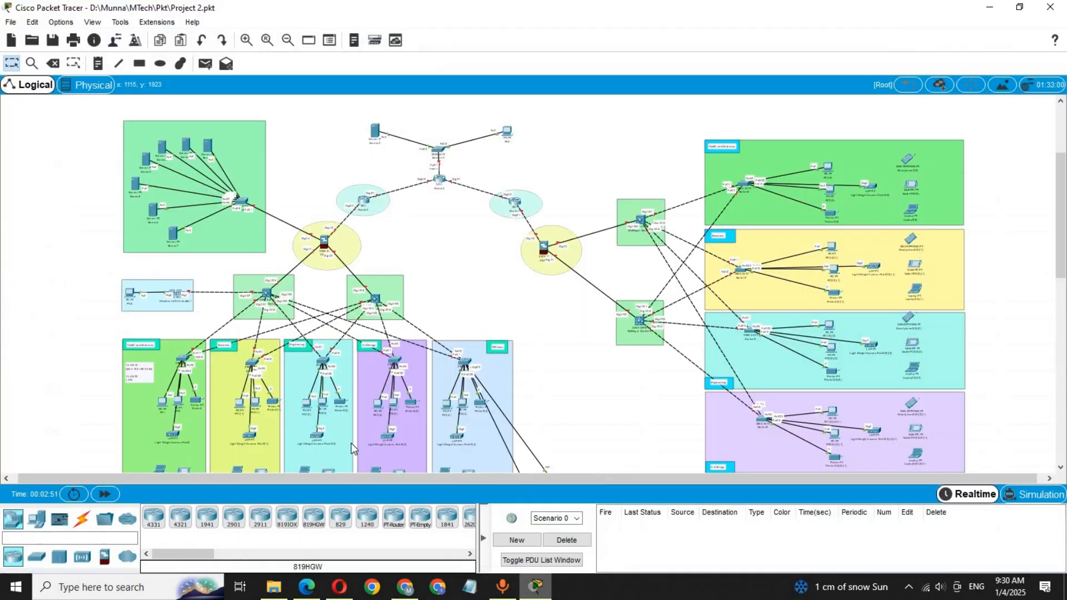
{"action": "left_click", "coordinate": [145, 381]}
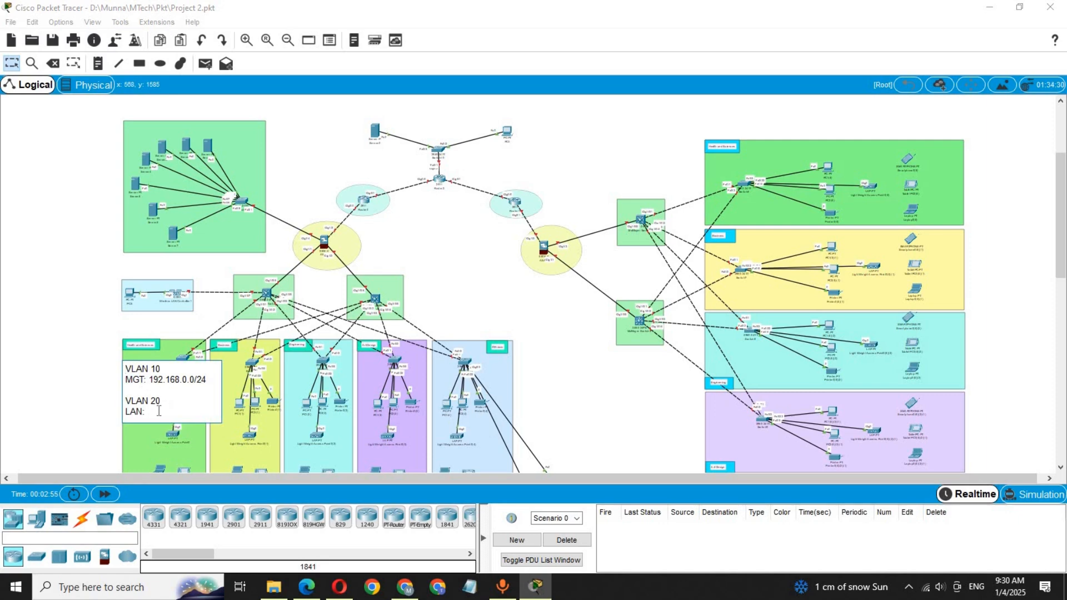
{"action": "key", "text": "ctrl+v"}
{"action": "key", "text": "Return"}
{"action": "key", "text": "Return"}
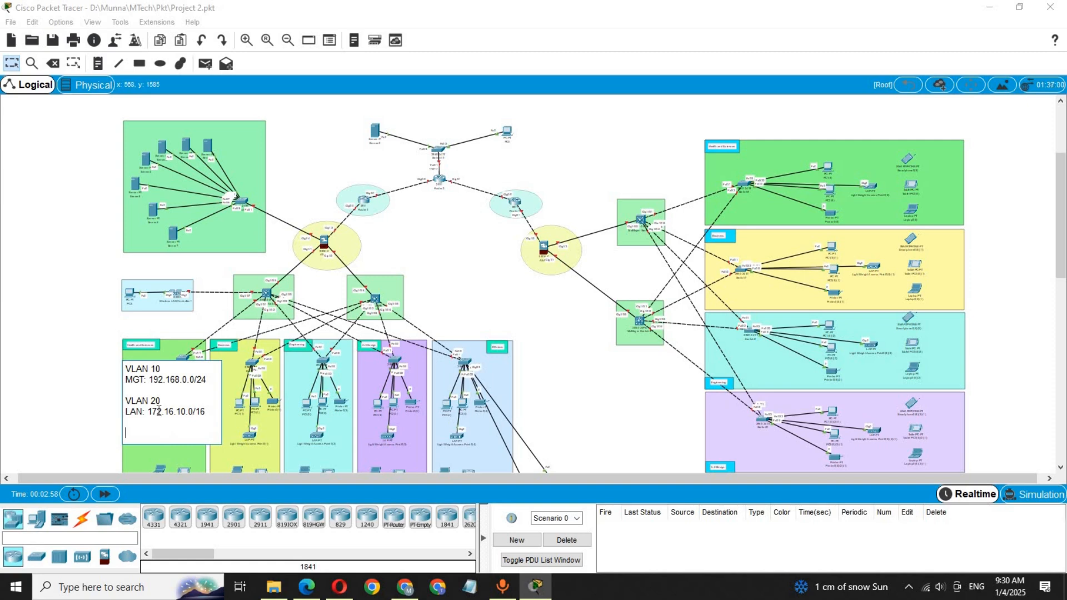
Add the lines "VLAN 50" and "WLAN:" to the note below the LAN entry
{"action": "type", "text": "W"}
{"action": "type", "text": "LAN"}
{"action": "key", "text": "BackSpace"}
{"action": "key", "text": "BackSpace"}
{"action": "key", "text": "BackSpace"}
{"action": "key", "text": "BackSpace"}
{"action": "type", "text": "VLAN 50"}
{"action": "key", "text": "Return"}
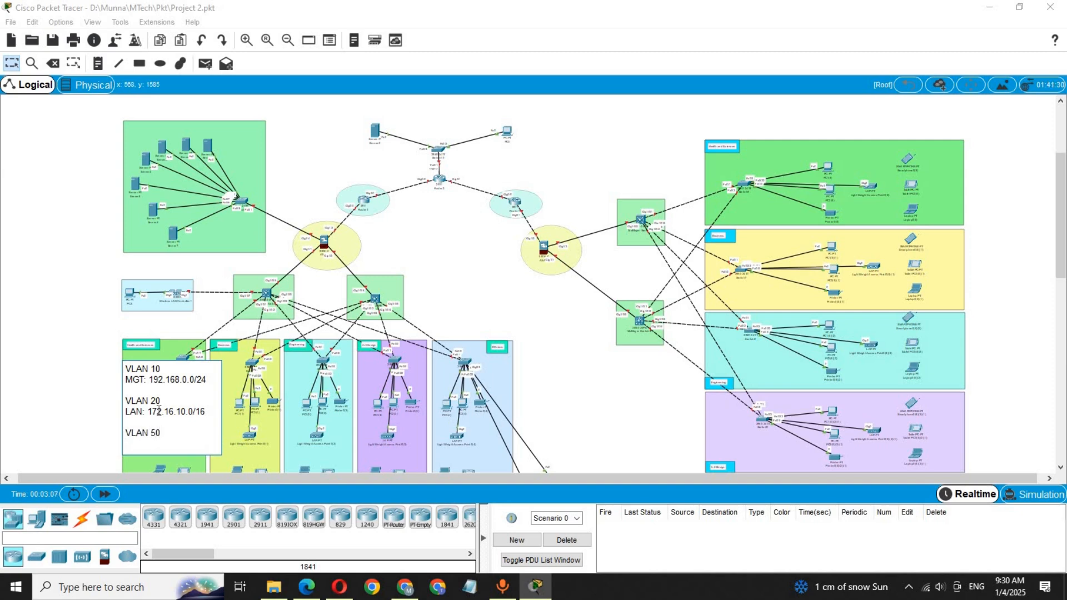
{"action": "type", "text": "WLAN:"}
Copy the main campus WLAN network 10.10.0.0/16 from the Google Sheets table into the Packet Tracer note after "WLAN:"
{"action": "left_click", "coordinate": [339, 587]}
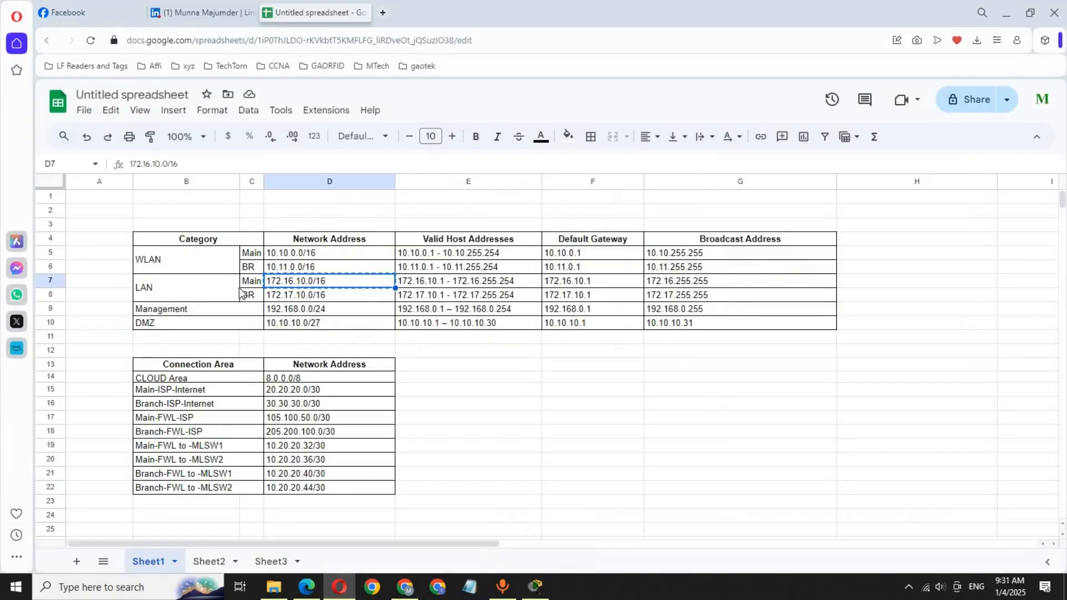
{"action": "left_click", "coordinate": [289, 254]}
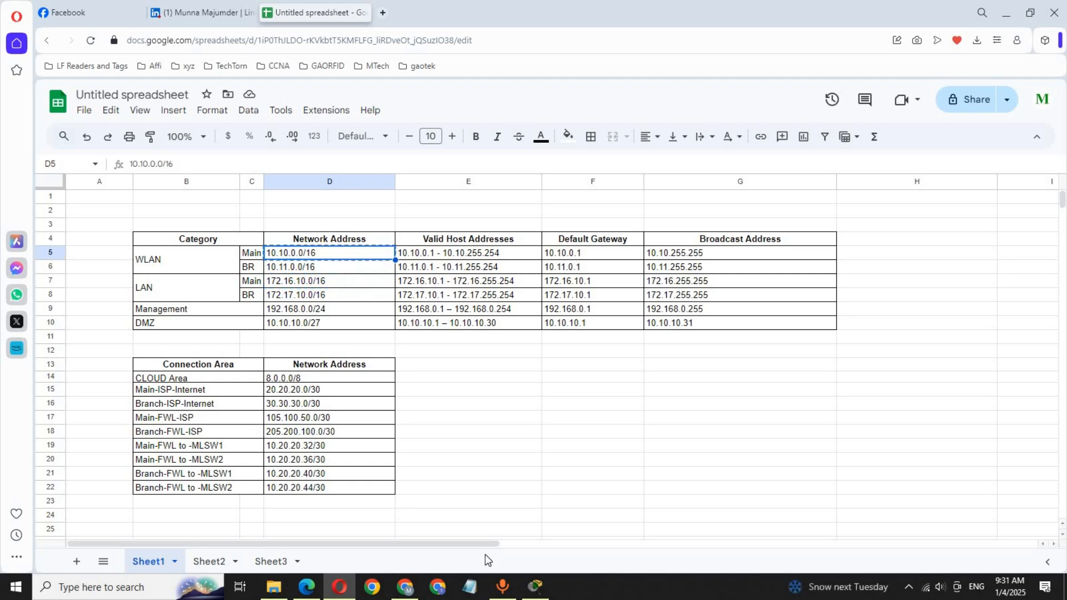
{"action": "left_click", "coordinate": [536, 587]}
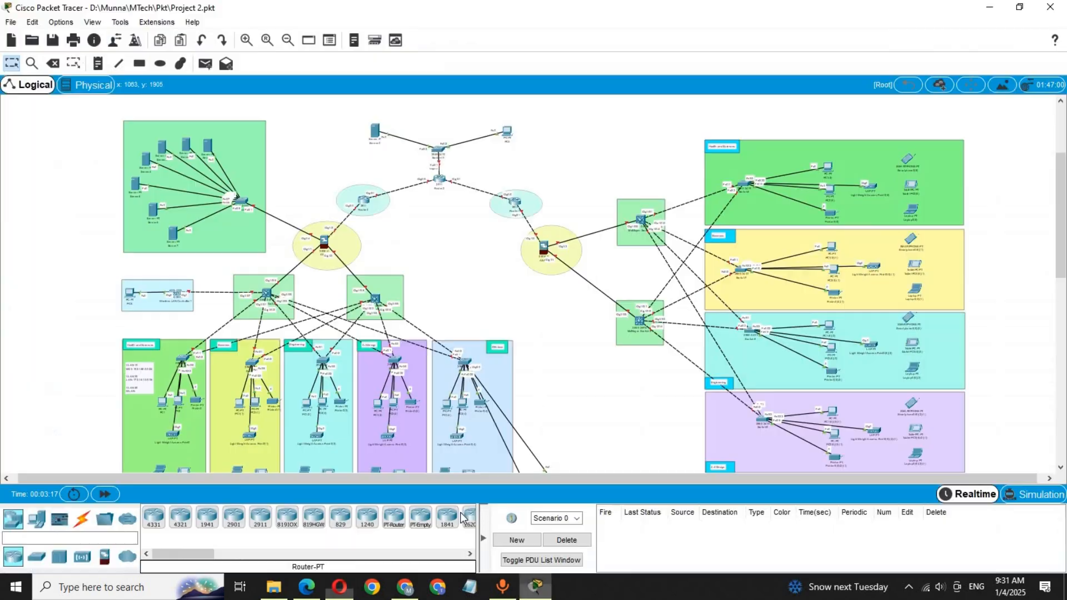
{"action": "double_click", "coordinate": [151, 384]}
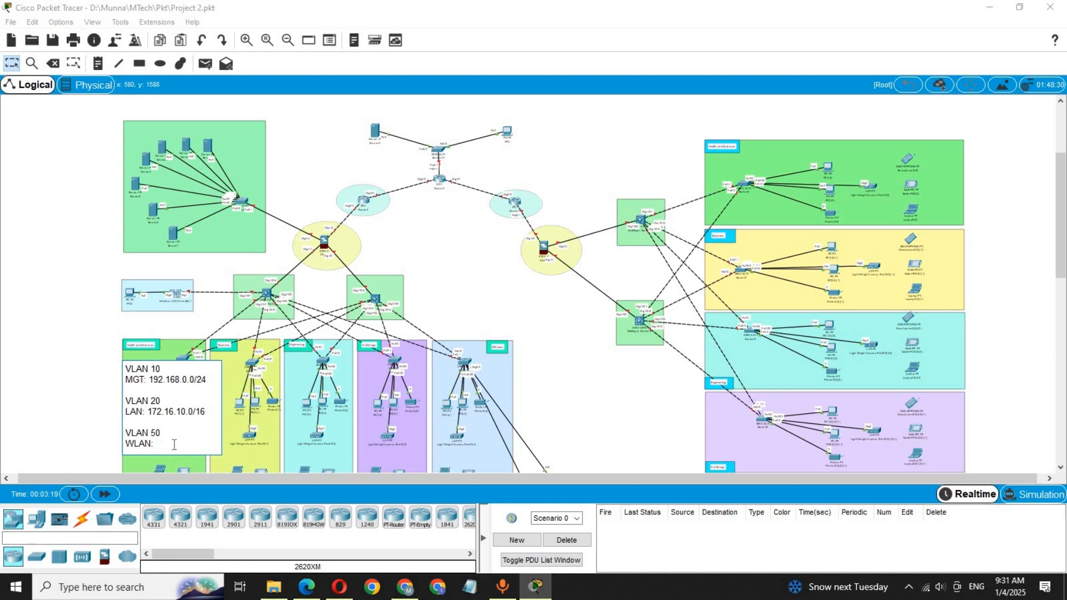
{"action": "key", "text": "ctrl+v"}
{"action": "key", "text": "Return"}
{"action": "key", "text": "Return"}
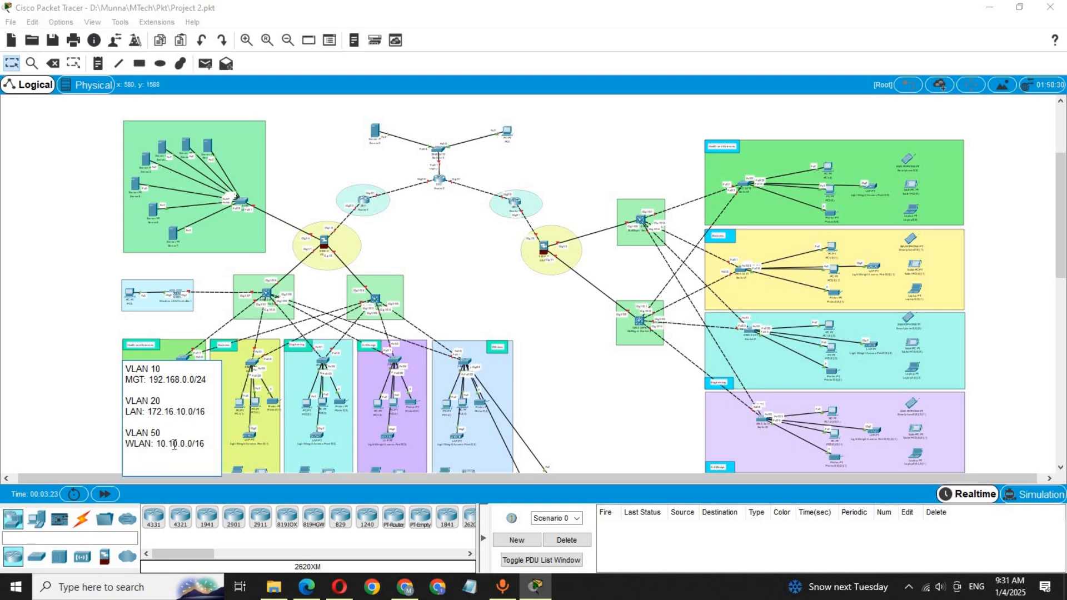
Finish the note with the line "IP == DHCP" and copy its entire text
{"action": "type", "text": "IP == DHCP"}
{"action": "left_click", "coordinate": [105, 409]}
{"action": "left_click_drag", "start_coordinate": [186, 463], "coordinate": [113, 369]}
{"action": "key", "text": "ctrl+c"}
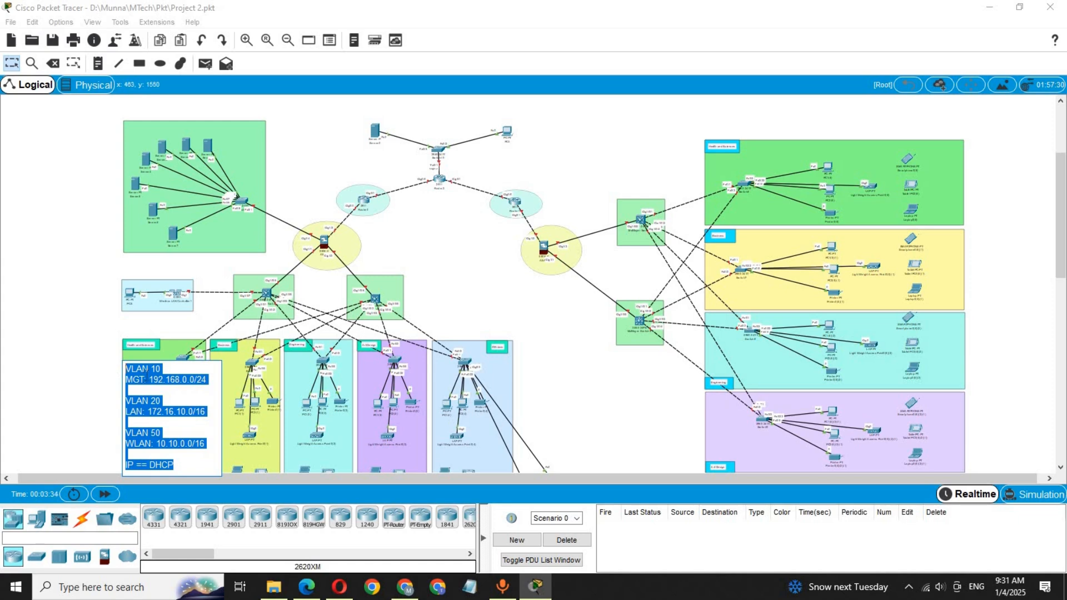
{"action": "left_click", "coordinate": [51, 159]}
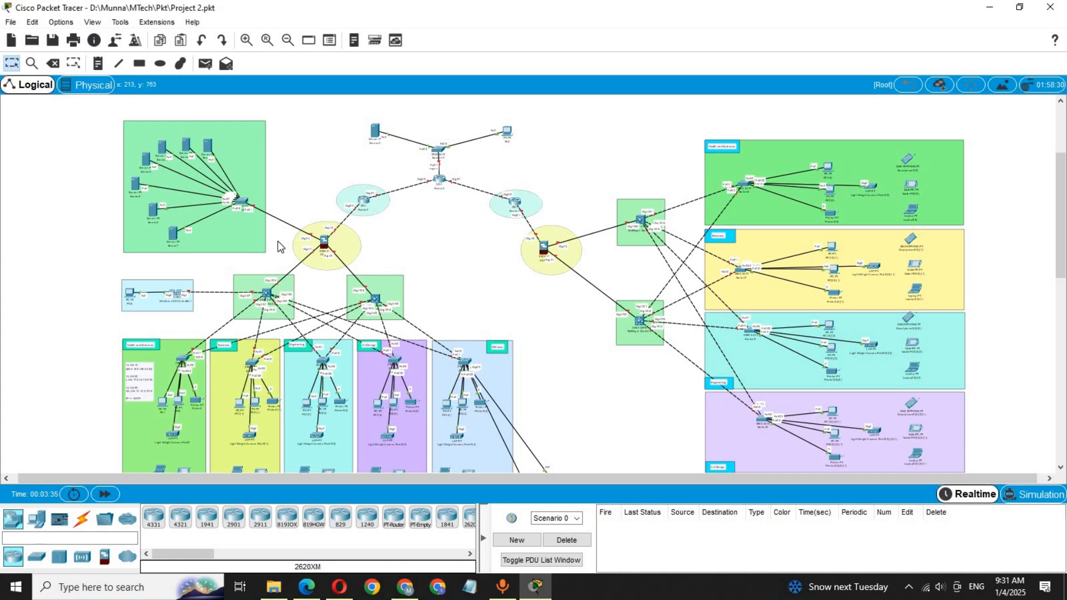
Move the VLAN note out of the green department area into the empty space just below it
{"action": "scroll", "coordinate": [102, 202], "scroll_direction": "down", "scroll_amount": 4}
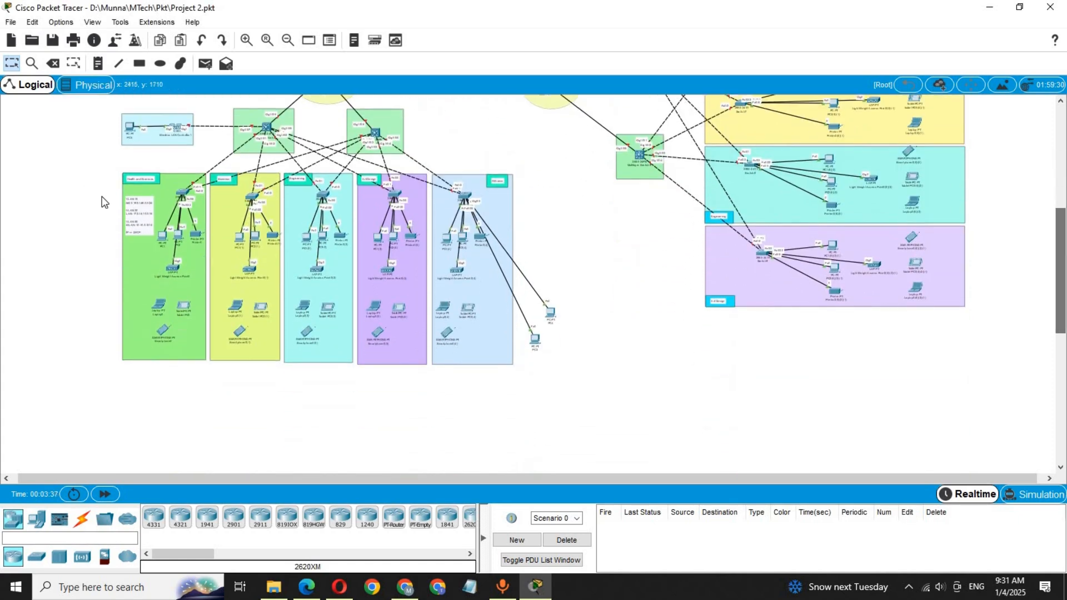
{"action": "left_click_drag", "start_coordinate": [147, 216], "coordinate": [161, 390]}
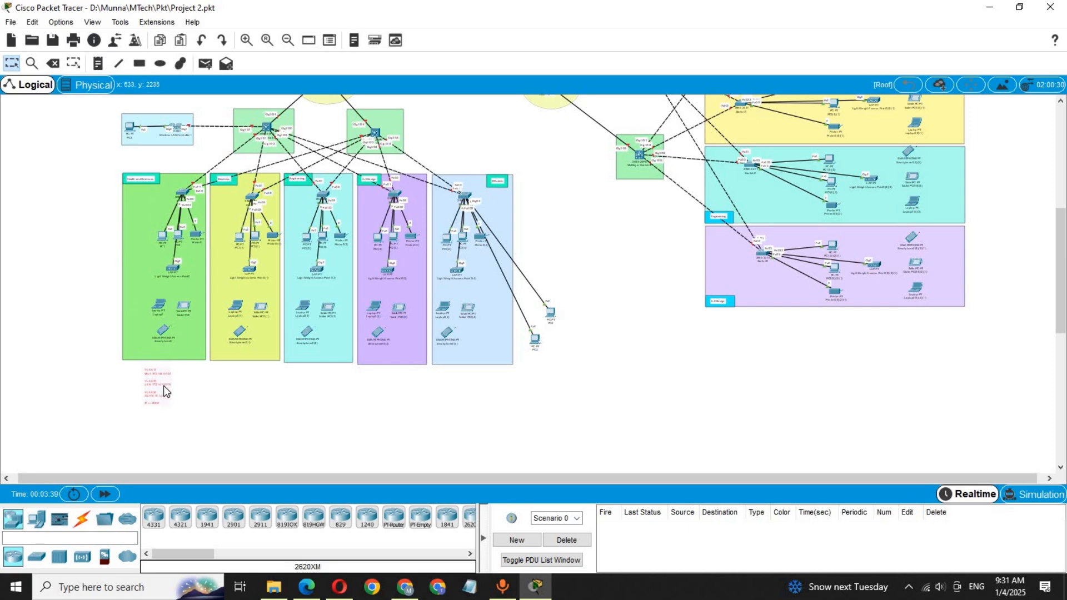
{"action": "left_click", "coordinate": [66, 192]}
Place four more notes with the copied VLAN text in the empty space below the row of department areas
{"action": "left_click", "coordinate": [97, 63]}
{"action": "left_click", "coordinate": [230, 393]}
{"action": "key", "text": "ctrl+v"}
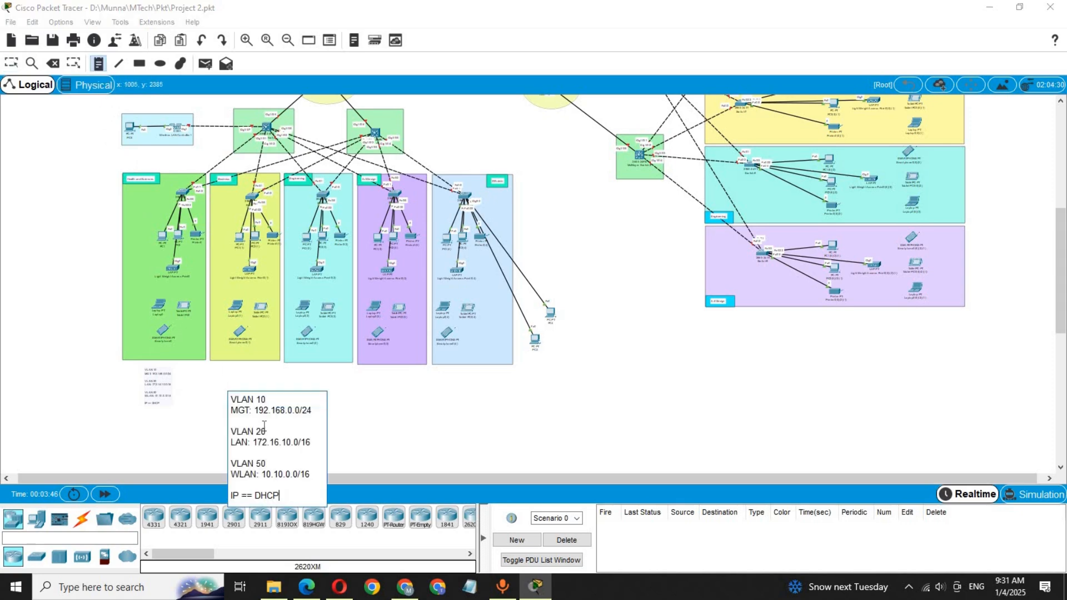
{"action": "left_click", "coordinate": [24, 195]}
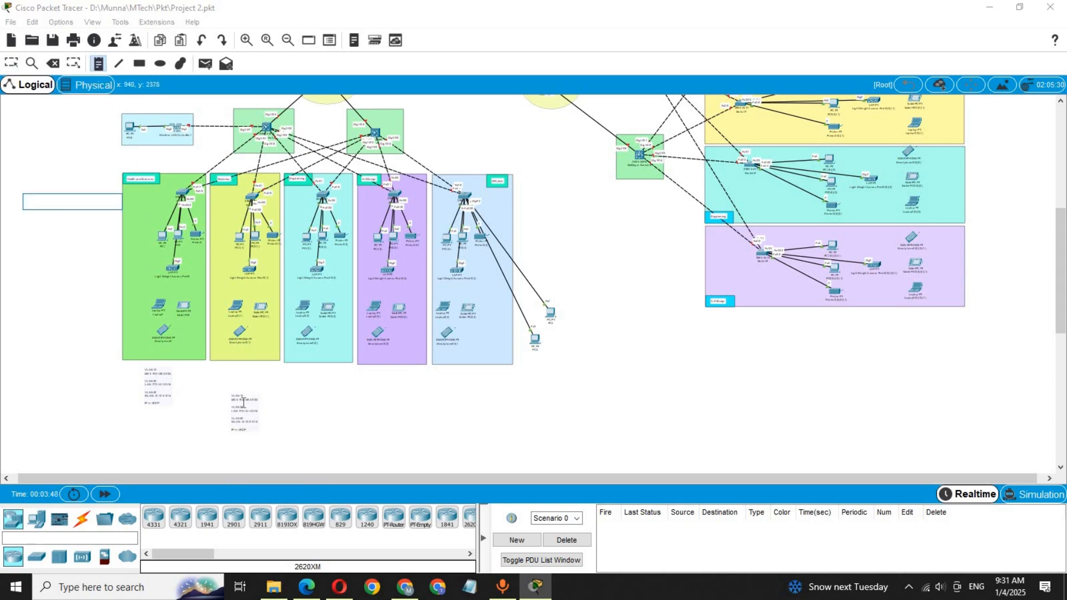
{"action": "left_click", "coordinate": [242, 422]}
{"action": "key", "text": "ctrl+v"}
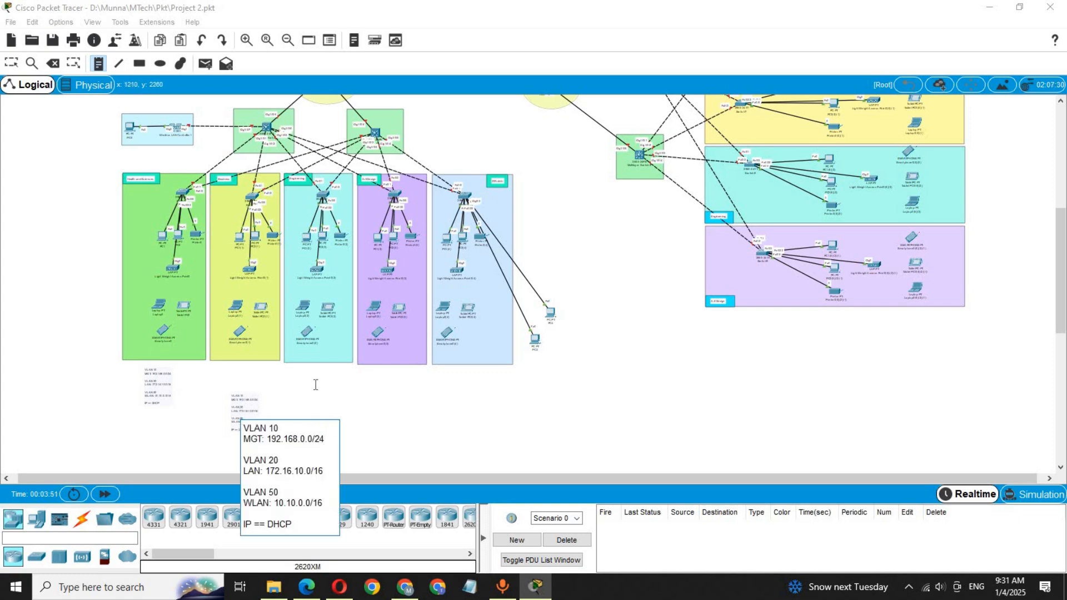
{"action": "left_click", "coordinate": [371, 381]}
{"action": "key", "text": "ctrl+v"}
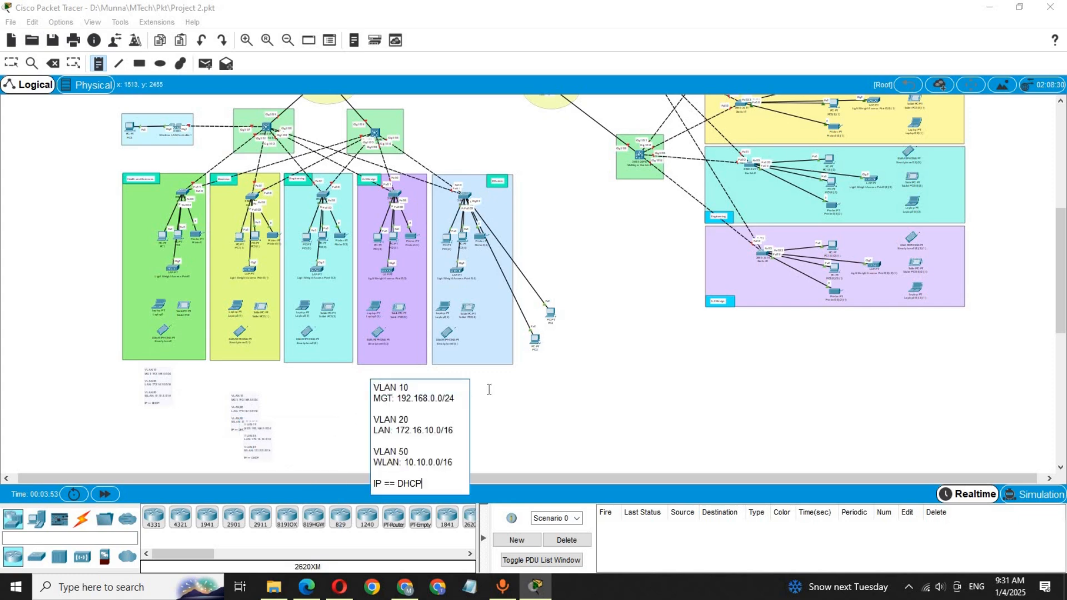
{"action": "left_click", "coordinate": [480, 381]}
{"action": "key", "text": "ctrl+v"}
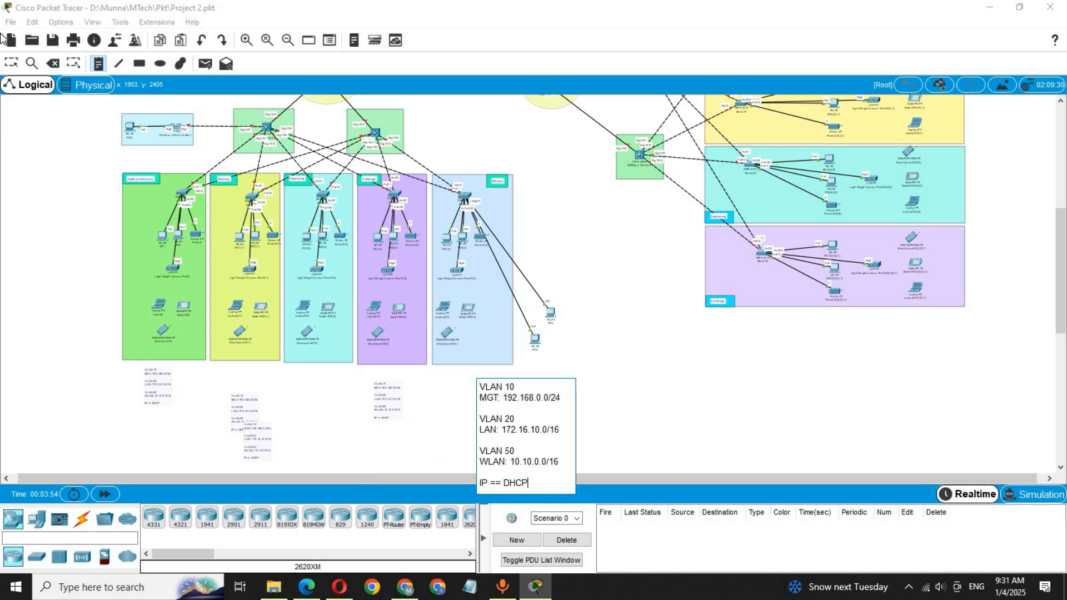
Arrange the VLAN notes in a row so that one sits just below each main campus department area
{"action": "left_click", "coordinate": [11, 62]}
{"action": "left_click_drag", "start_coordinate": [228, 396], "coordinate": [225, 375]}
{"action": "left_click_drag", "start_coordinate": [263, 436], "coordinate": [327, 389]}
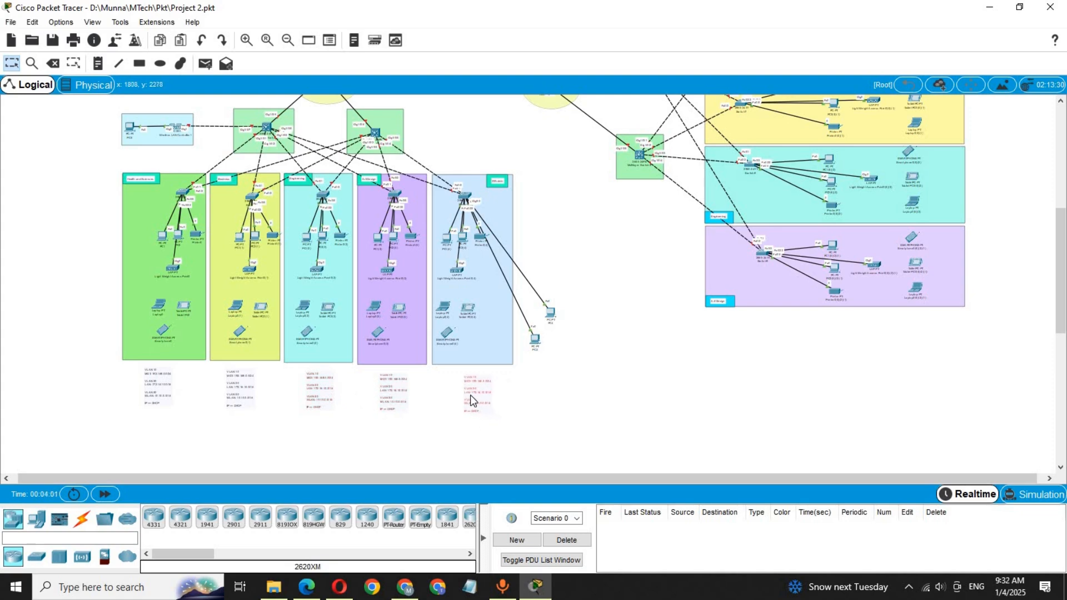
{"action": "left_click_drag", "start_coordinate": [471, 400], "coordinate": [463, 397]}
Examine the branch campus areas and the project brief PDF's description of the faculties, IT department and infrastructure of both campuses
{"action": "left_click_drag", "start_coordinate": [1060, 287], "coordinate": [1060, 225]}
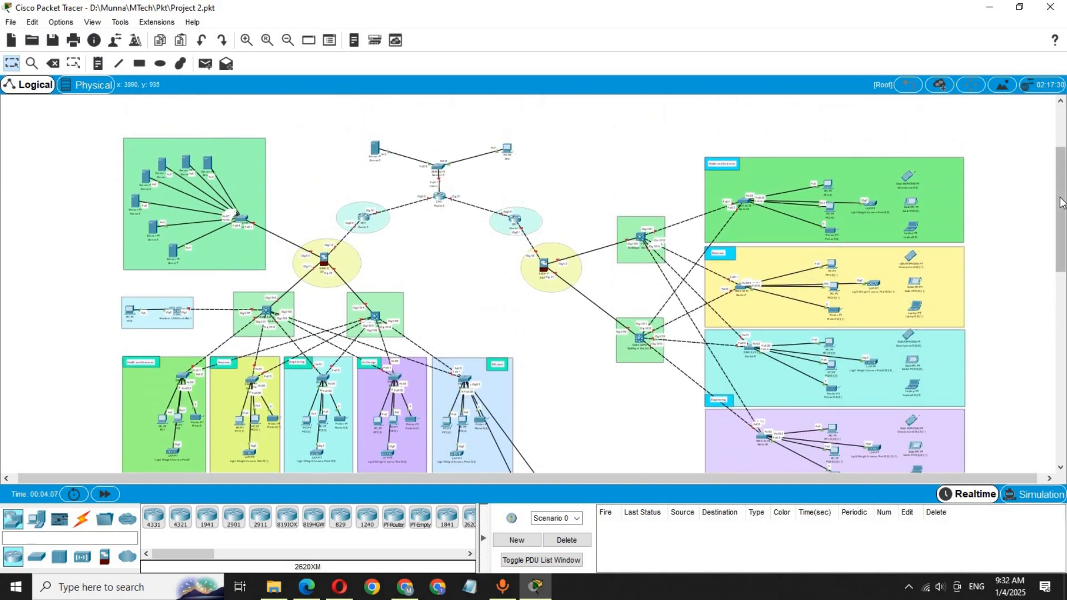
{"action": "left_click_drag", "start_coordinate": [1062, 202], "coordinate": [1063, 223]}
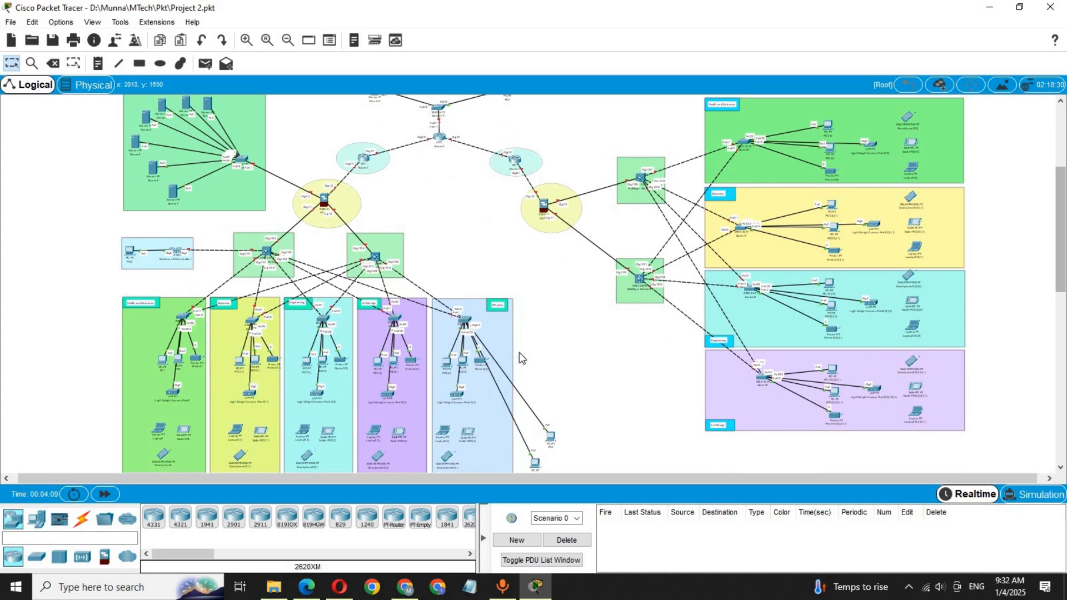
{"action": "scroll", "coordinate": [466, 436], "scroll_direction": "down", "scroll_amount": 1}
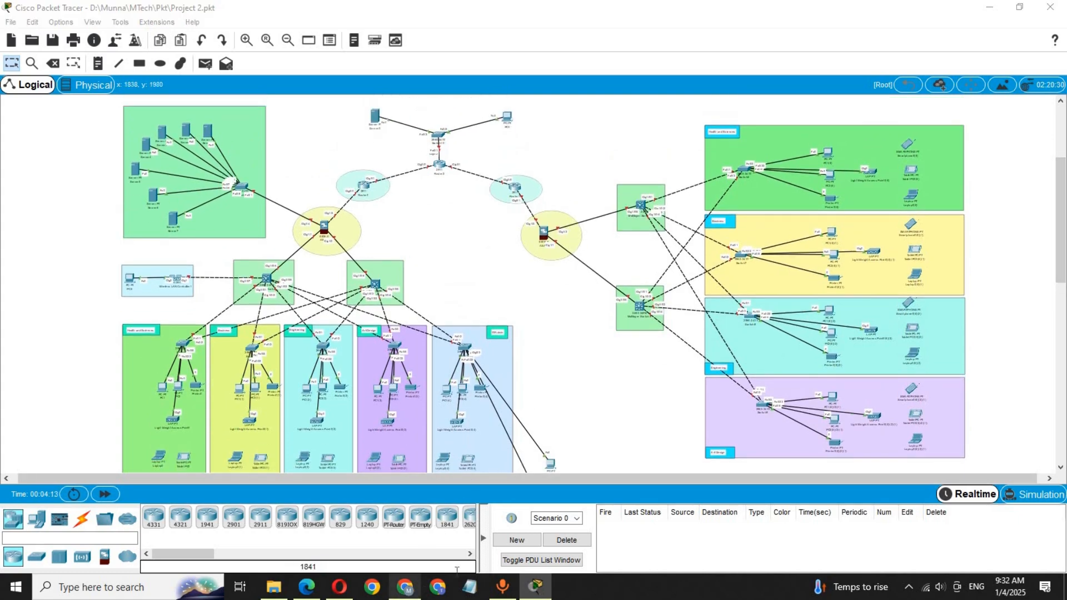
{"action": "left_click", "coordinate": [412, 588]}
{"action": "left_click_drag", "start_coordinate": [1062, 297], "coordinate": [1065, 259]}
{"action": "scroll", "coordinate": [1064, 259], "scroll_direction": "up", "scroll_amount": 2}
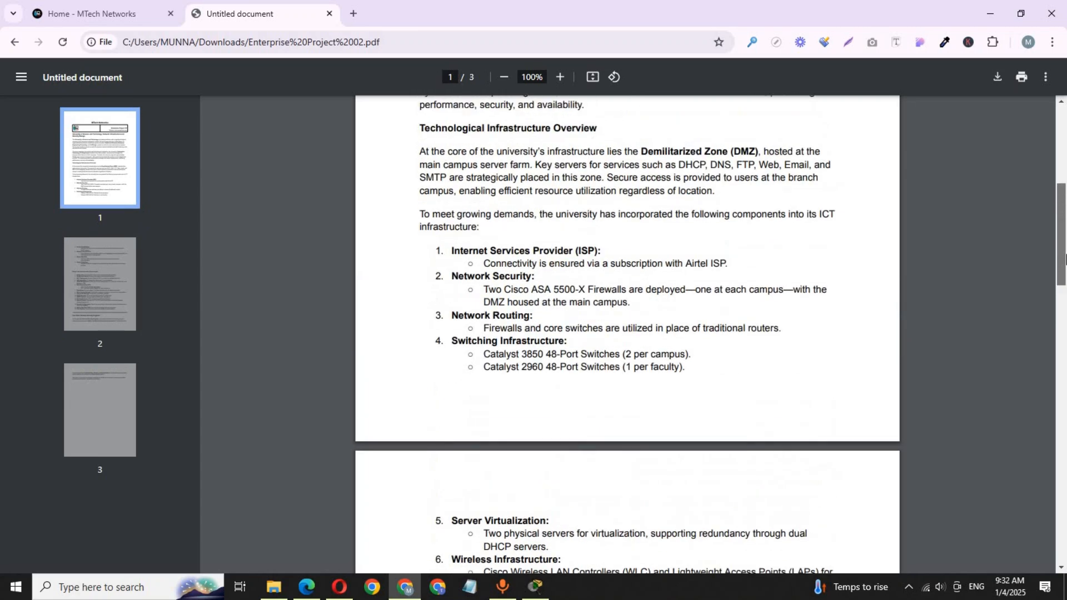
{"action": "scroll", "coordinate": [1064, 285], "scroll_direction": "up", "scroll_amount": 3}
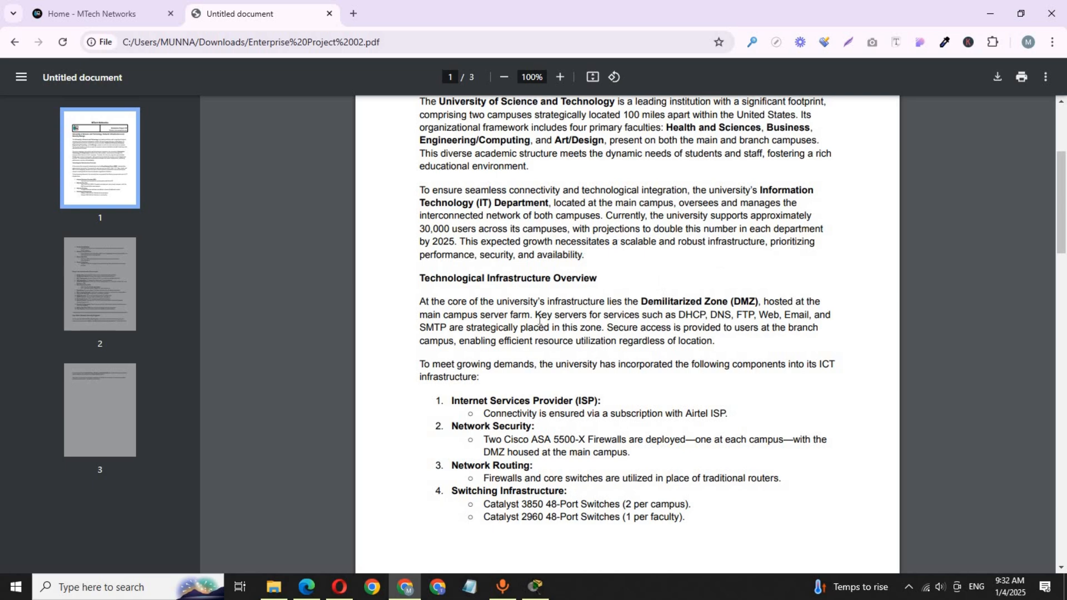
{"action": "left_click", "coordinate": [535, 587]}
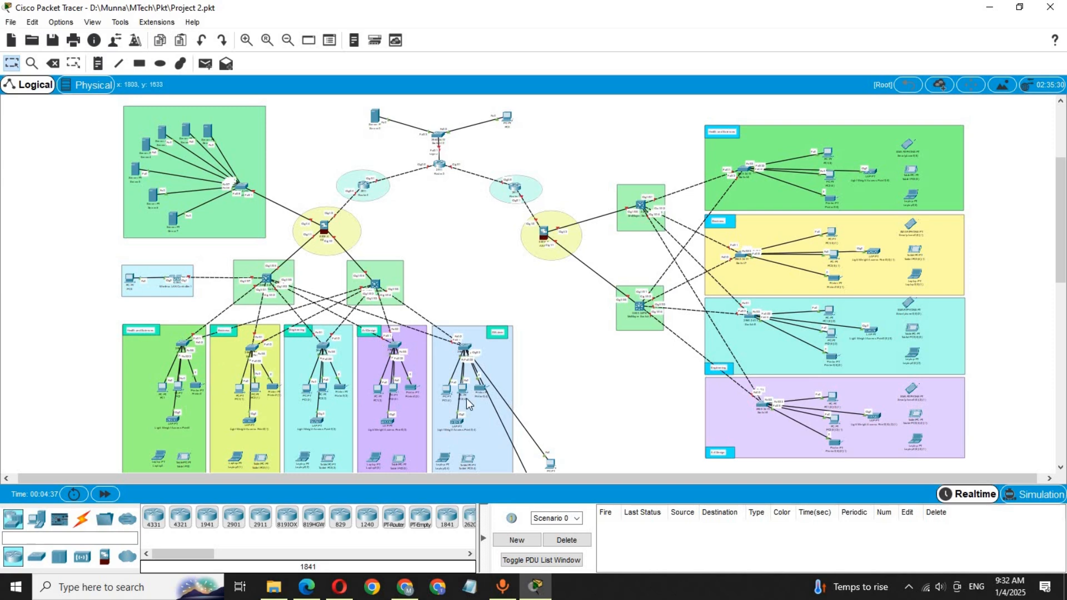
Add a note with the copied text beside the branch's green area, remove its VLAN 10 management lines and change VLAN 20 to VLAN 60
{"action": "left_click", "coordinate": [106, 66]}
{"action": "left_click", "coordinate": [972, 147]}
{"action": "key", "text": "ctrl+v"}
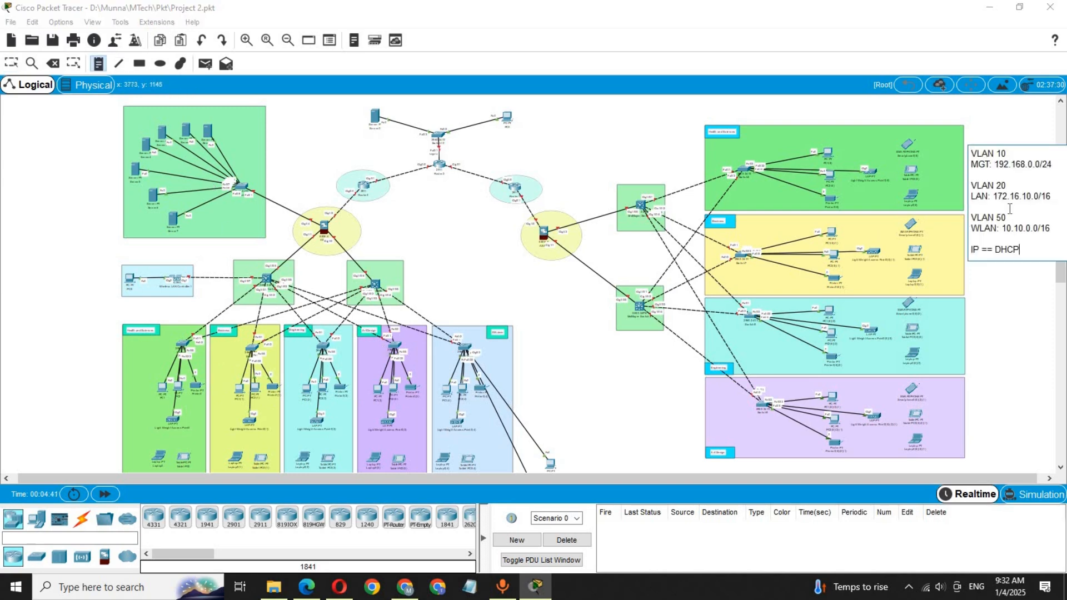
{"action": "left_click", "coordinate": [964, 151], "text": "shift"}
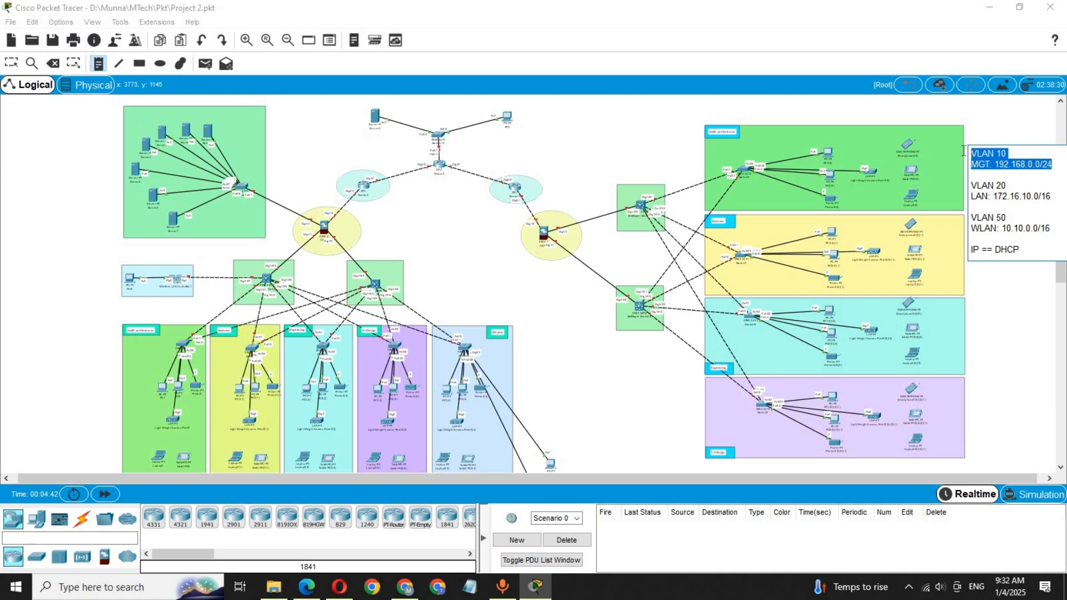
{"action": "key", "text": "BackSpace"}
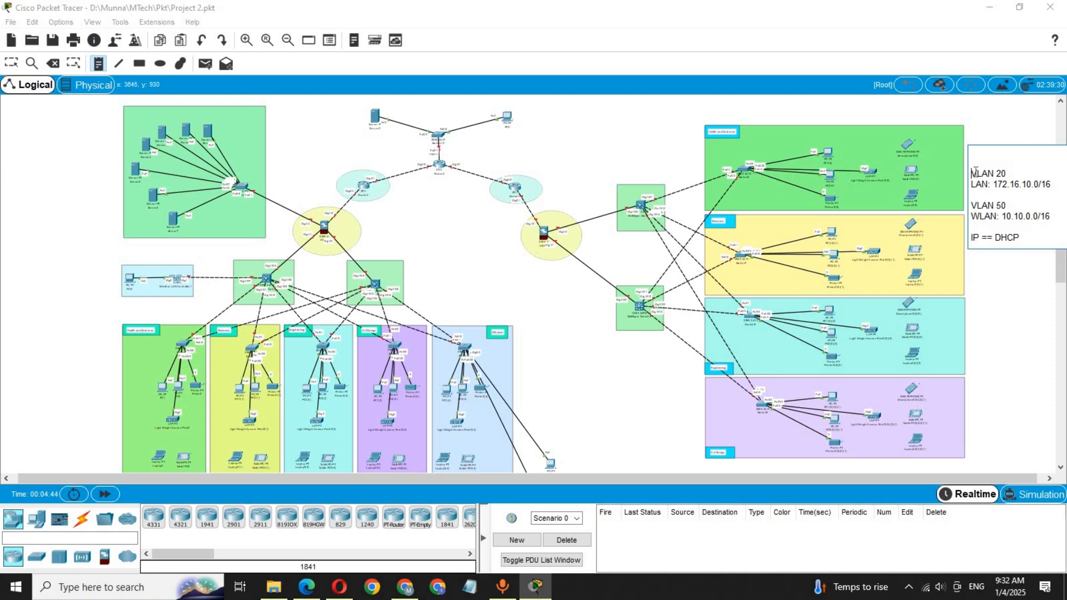
{"action": "key", "text": "BackSpace"}
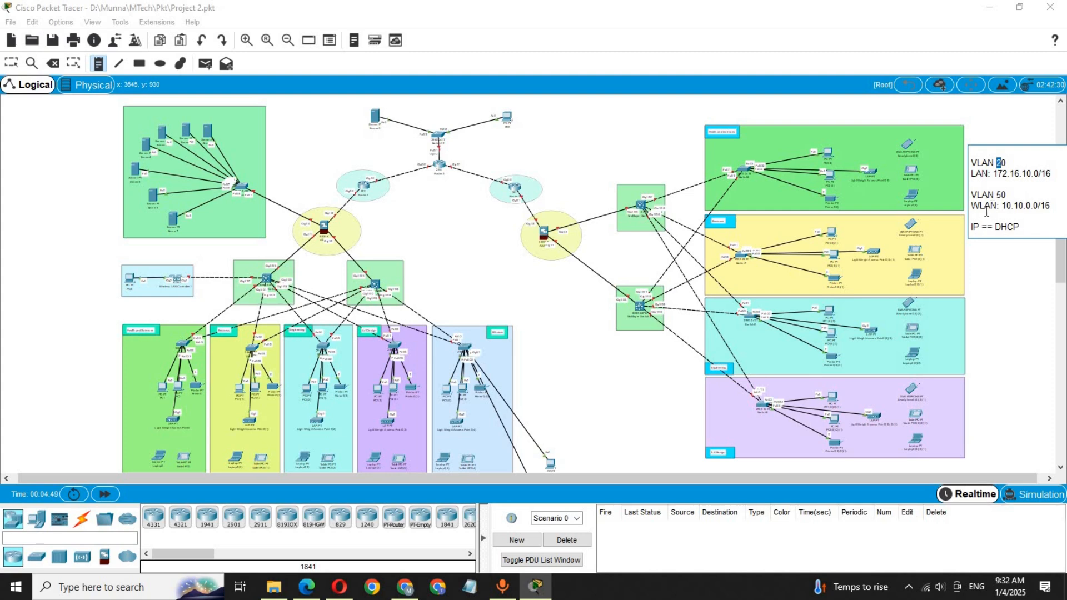
{"action": "type", "text": "6"}
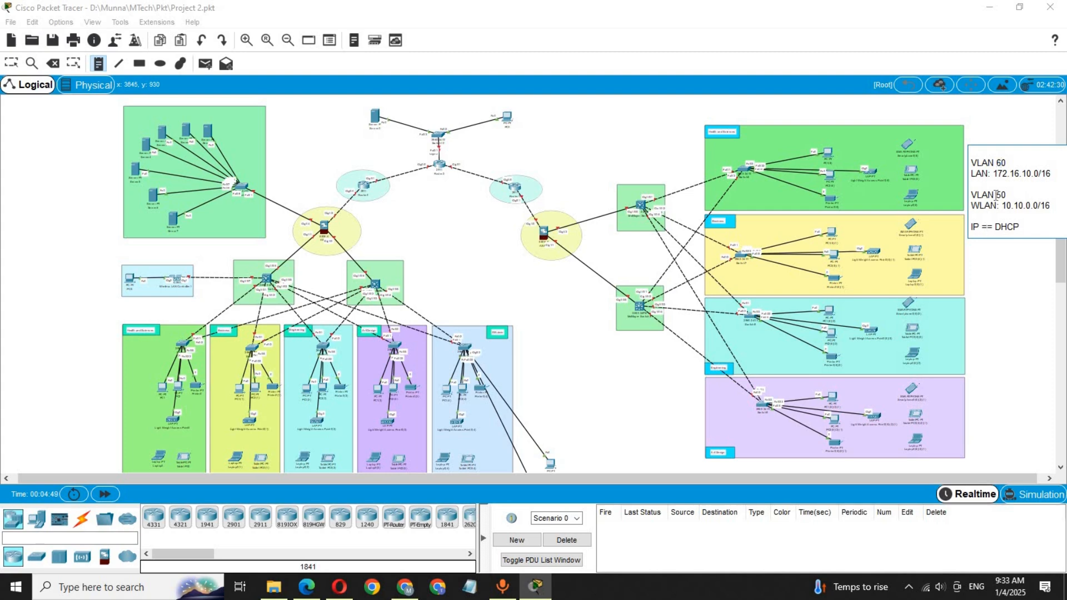
Replace the branch note's LAN network with 172.17.10.0/16 from the Google Sheets table and change its second VLAN number to 90
{"action": "left_click", "coordinate": [343, 590]}
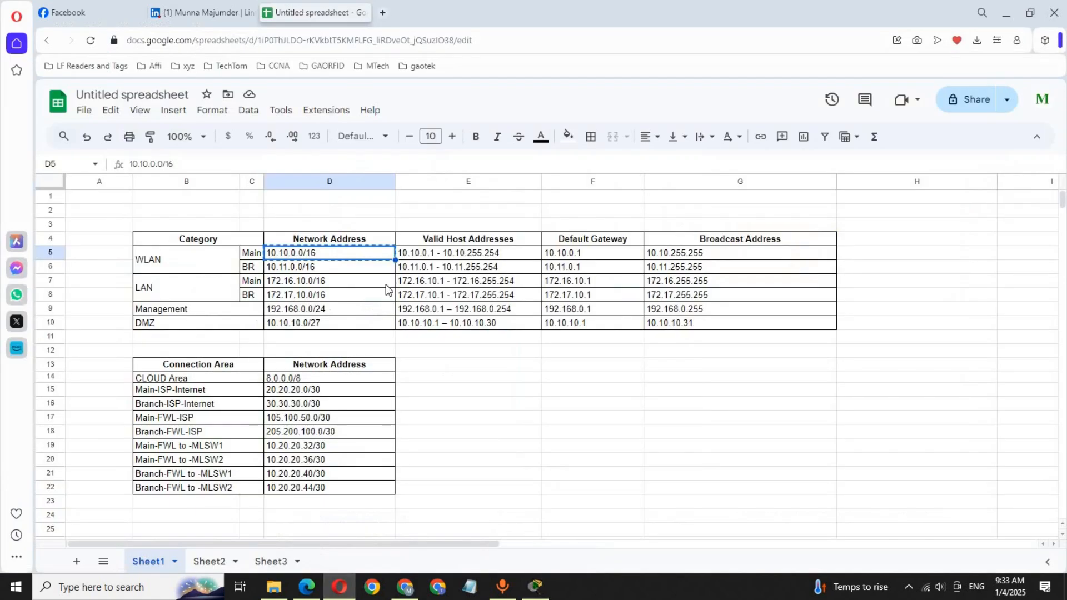
{"action": "left_click", "coordinate": [300, 298]}
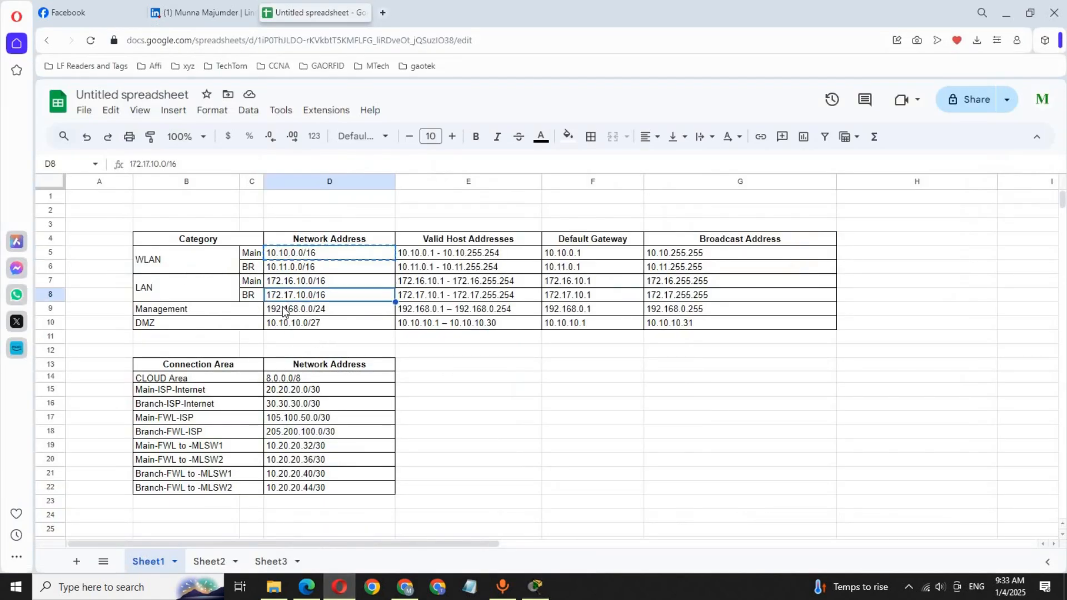
{"action": "key", "text": "ctrl+c"}
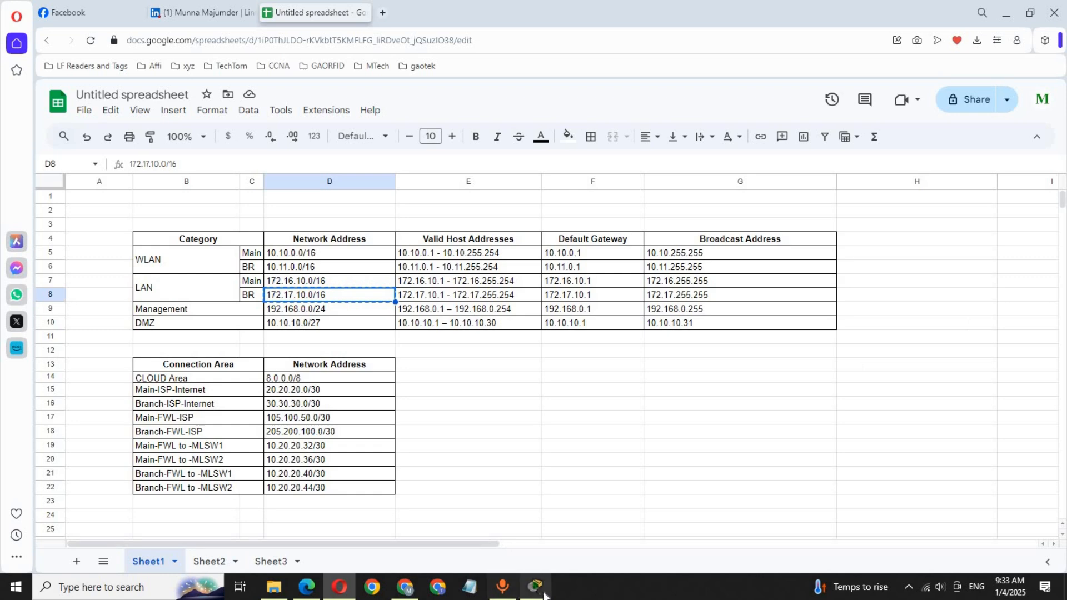
{"action": "mouse_move", "coordinate": [542, 593]}
{"action": "left_click", "coordinate": [605, 574]}
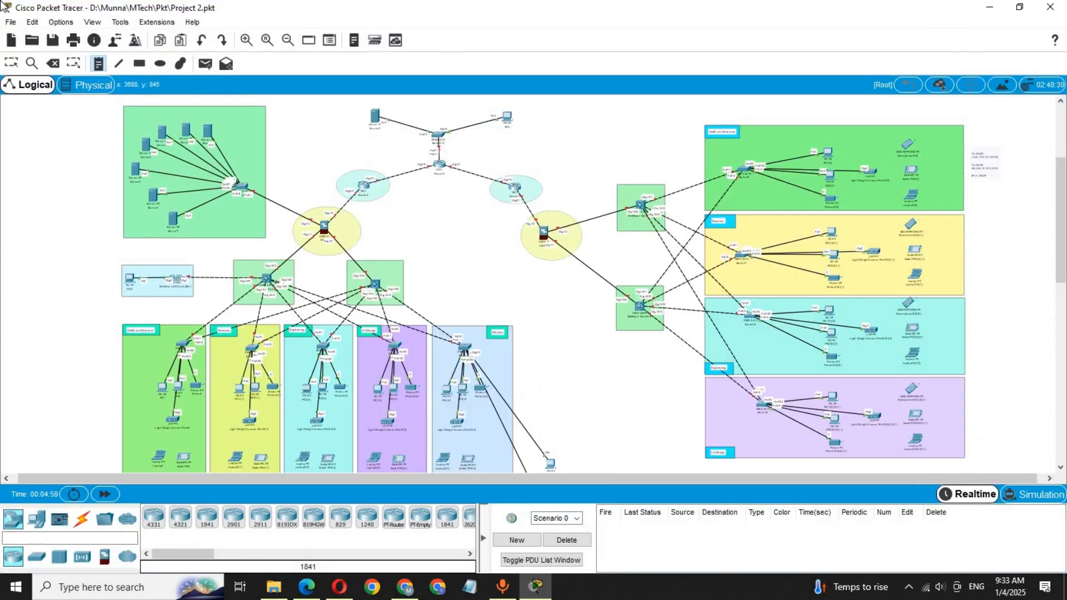
{"action": "double_click", "coordinate": [991, 167]}
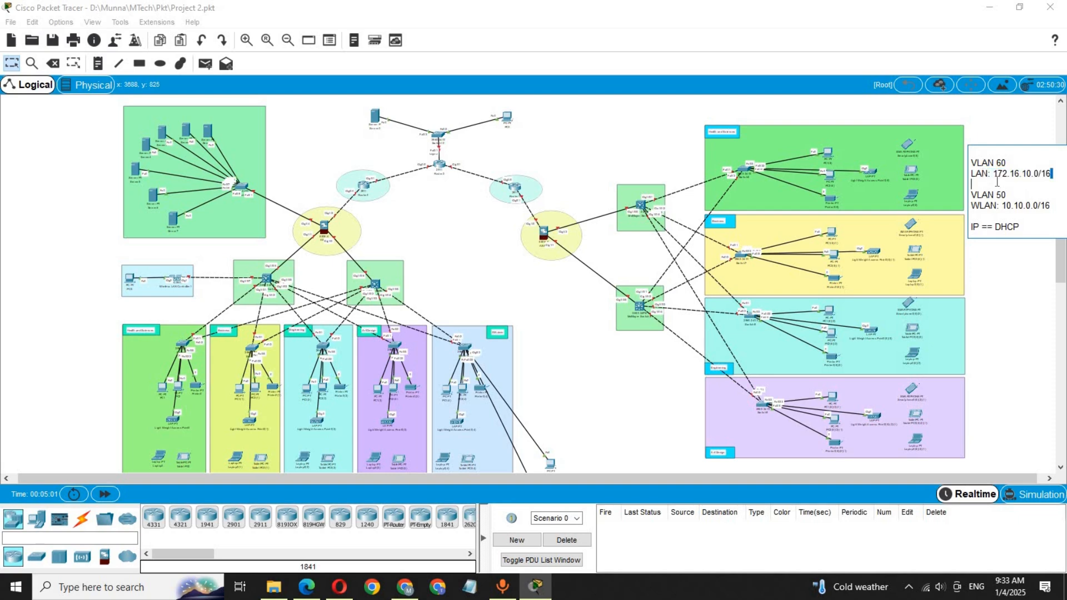
{"action": "left_click_drag", "start_coordinate": [1052, 175], "coordinate": [996, 194]}
{"action": "key", "text": "ctrl+v"}
{"action": "type", "text": "9"}
Replace the WLAN network in the branch note with the branch WLAN network 10.11.0.0/16 from the Google Sheets table
{"action": "left_click", "coordinate": [340, 592]}
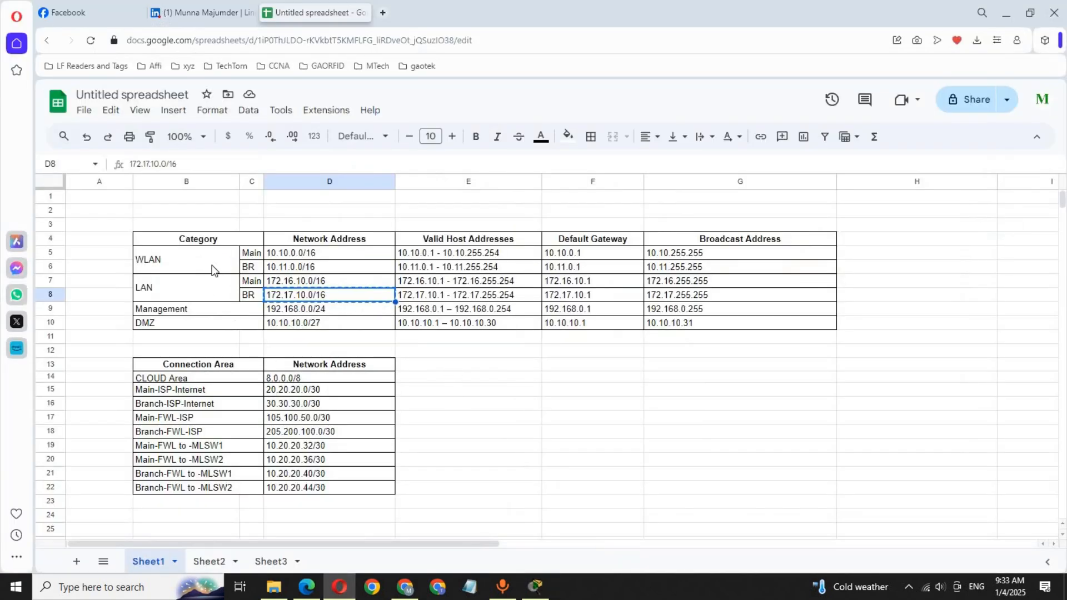
{"action": "left_click", "coordinate": [311, 273]}
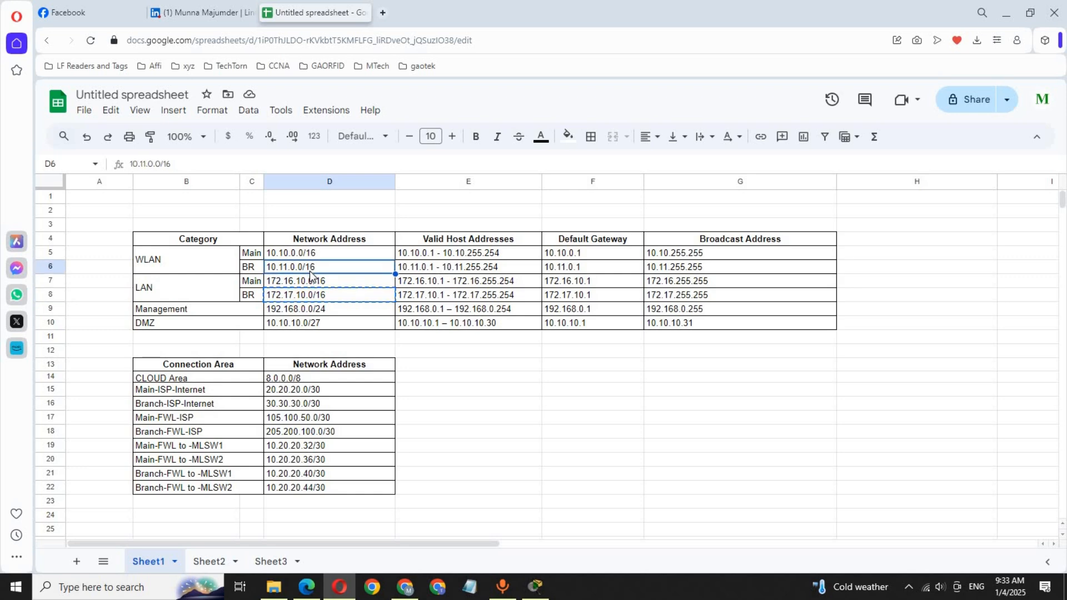
{"action": "left_click", "coordinate": [536, 587]}
{"action": "double_click", "coordinate": [972, 169]}
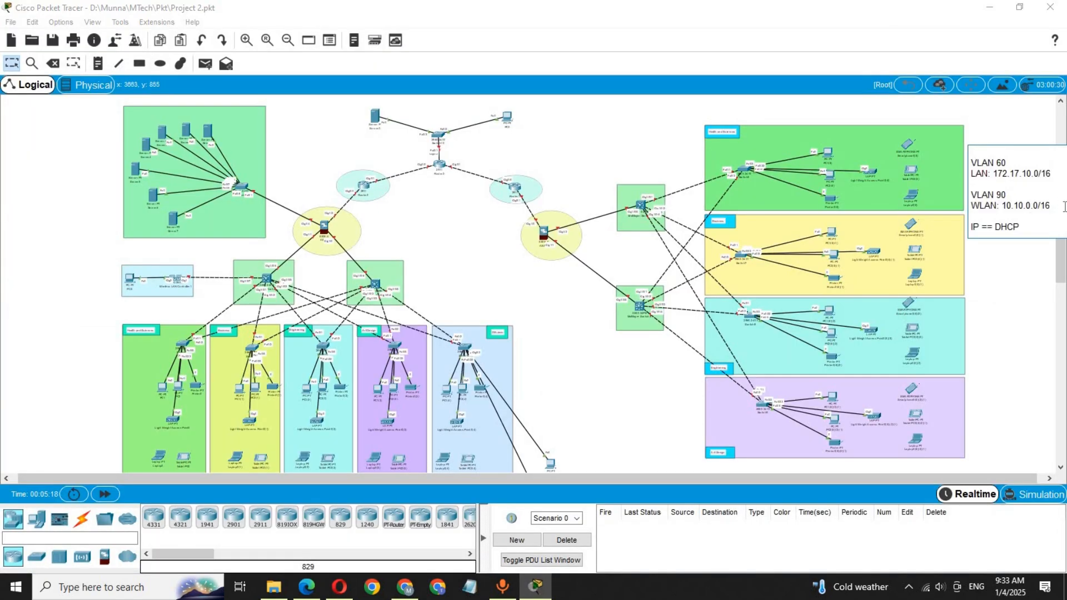
{"action": "left_click_drag", "start_coordinate": [1049, 206], "coordinate": [1008, 205]}
{"action": "key", "text": "ctrl+v"}
Copy the branch note's entire text and paste it into three new notes beside the yellow, cyan and purple branch areas
{"action": "left_click_drag", "start_coordinate": [1032, 225], "coordinate": [970, 161]}
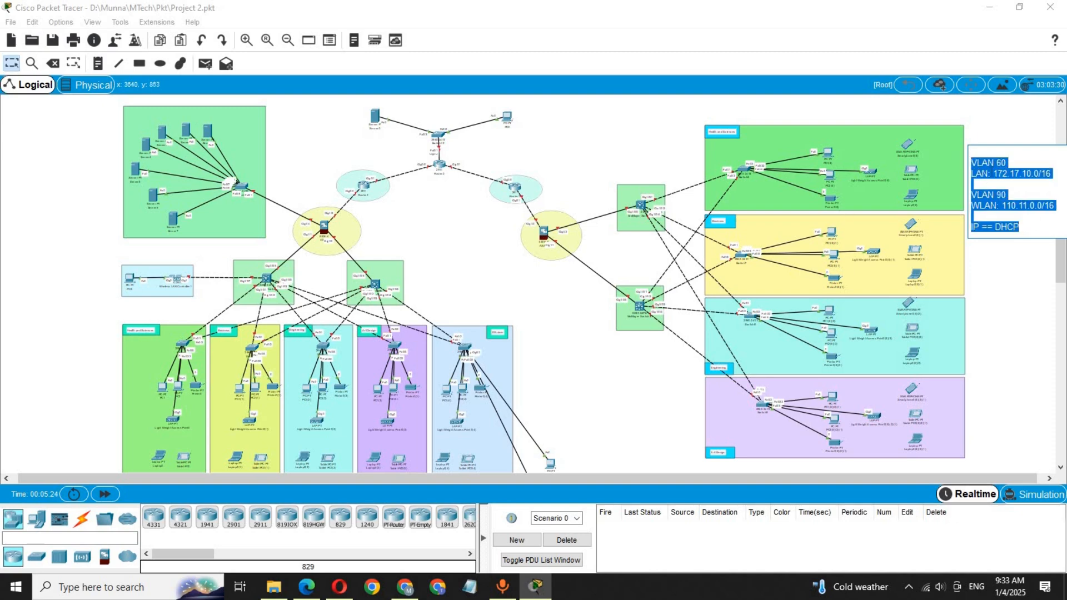
{"action": "left_click", "coordinate": [12, 63]}
{"action": "left_click", "coordinate": [98, 63]}
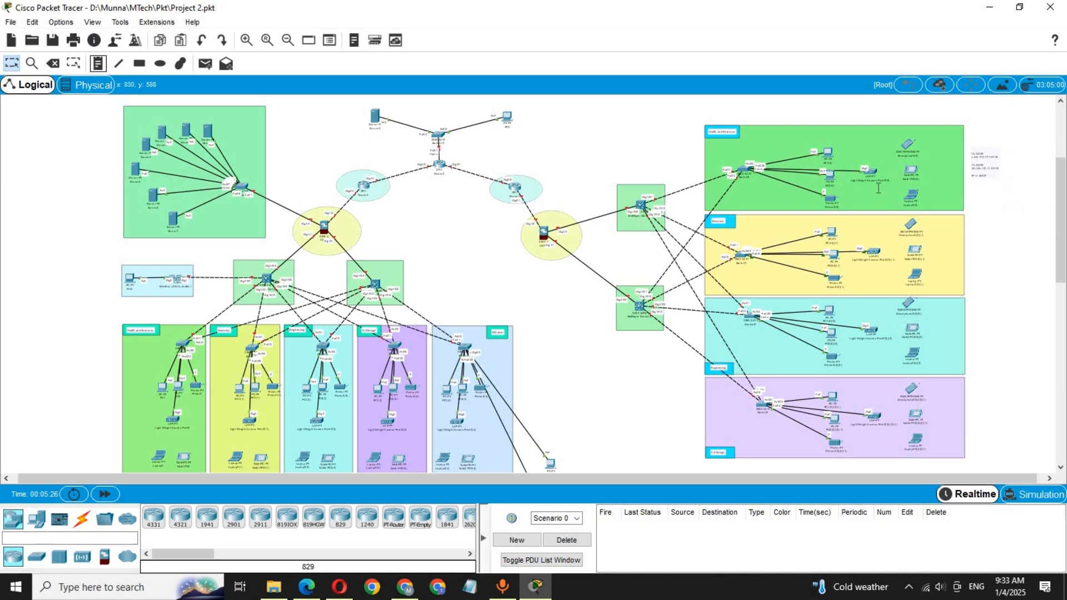
{"action": "left_click", "coordinate": [974, 249]}
{"action": "key", "text": "ctrl+v"}
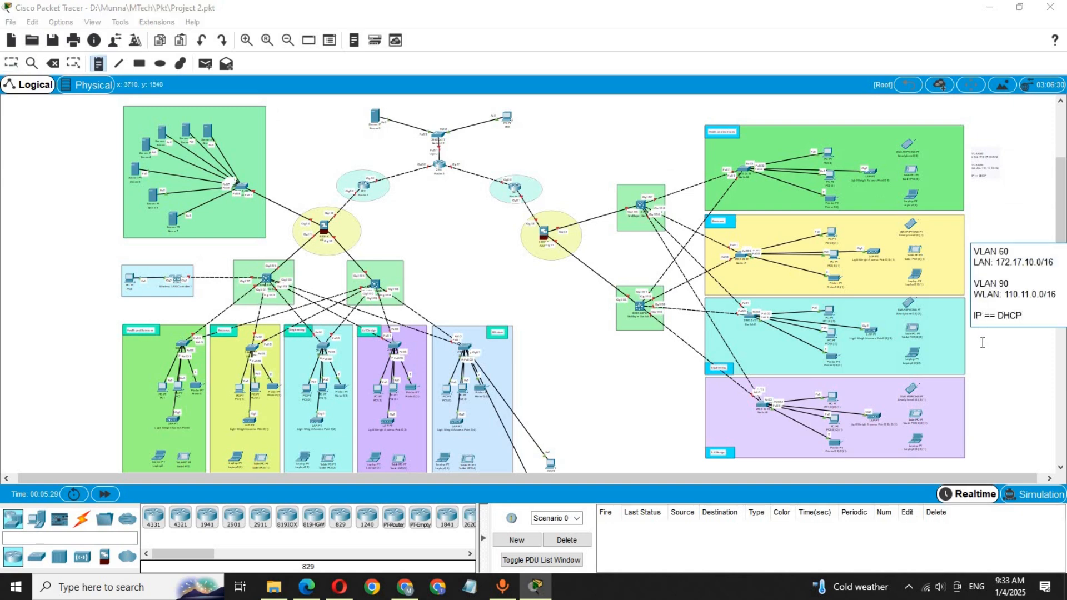
{"action": "left_click", "coordinate": [981, 345]}
{"action": "key", "text": "ctrl+v"}
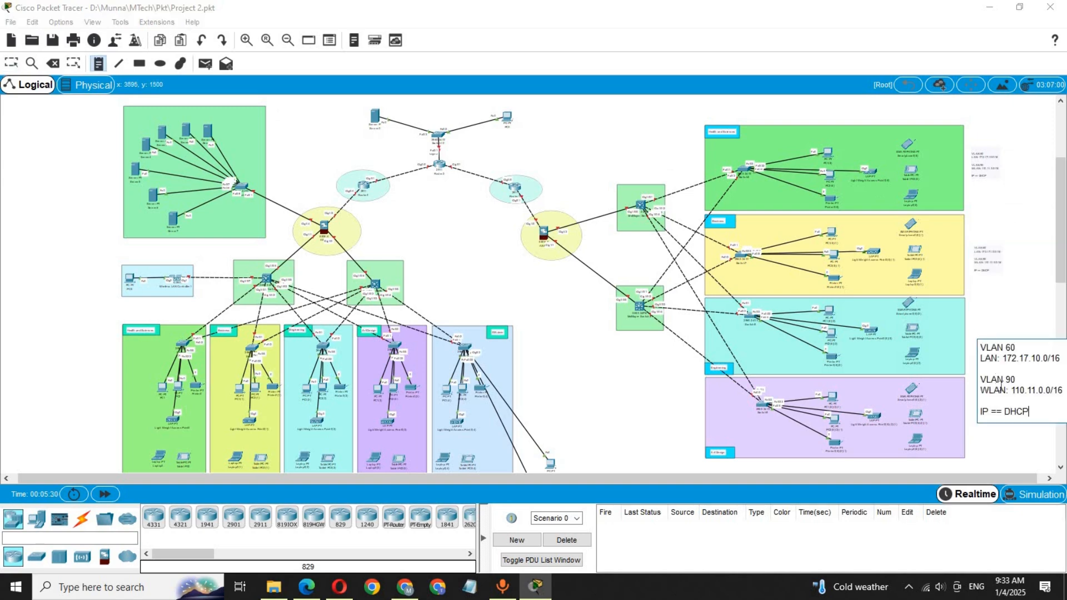
{"action": "left_click", "coordinate": [989, 433]}
{"action": "key", "text": "ctrl+v"}
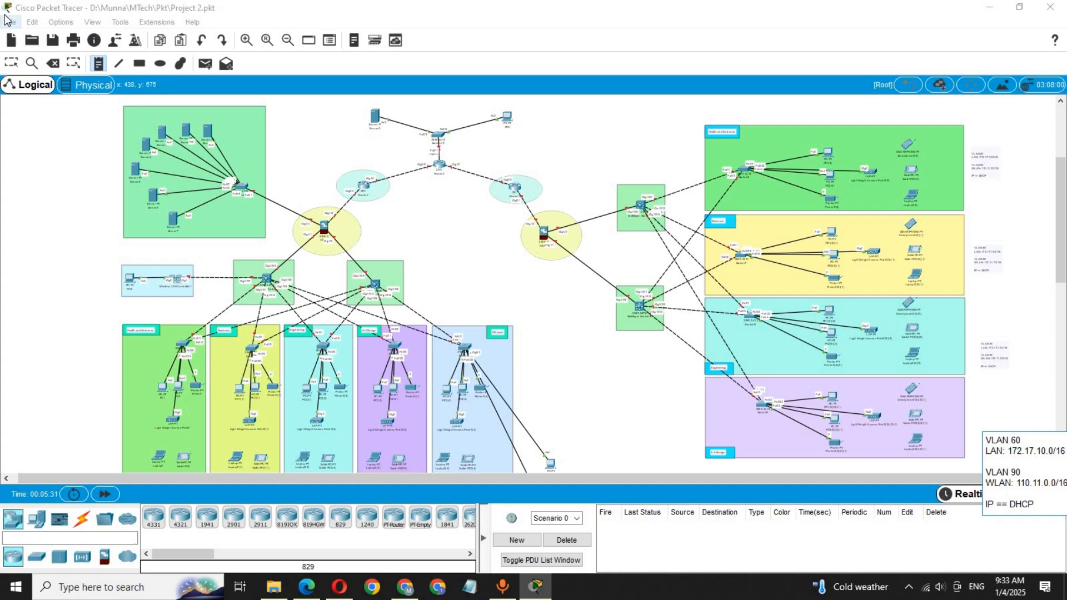
Align the new notes beside their branch department areas in one column under the first branch note
{"action": "left_click", "coordinate": [11, 62]}
{"action": "left_click_drag", "start_coordinate": [987, 258], "coordinate": [988, 248]}
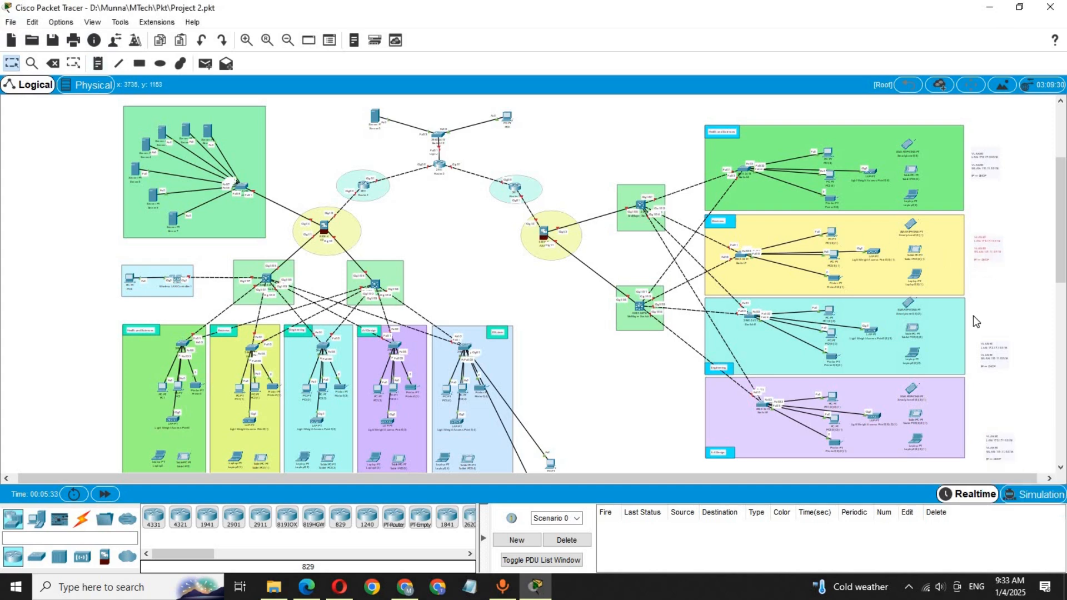
{"action": "left_click_drag", "start_coordinate": [1001, 446], "coordinate": [989, 421]}
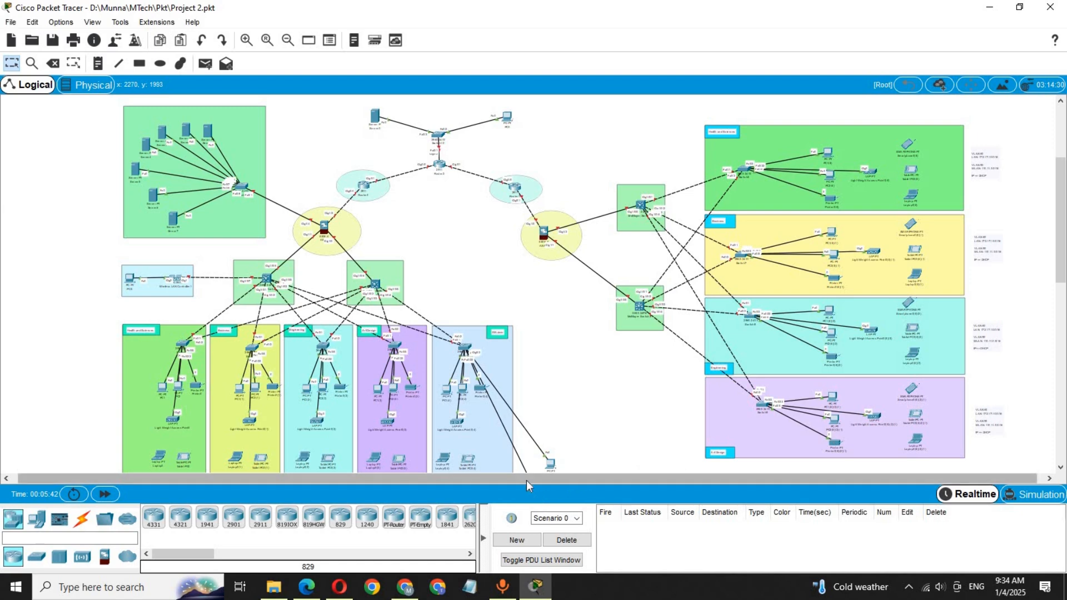
Rename the switch in the main campus Health and Sciences area to HSD-SW
{"action": "left_click_drag", "start_coordinate": [525, 480], "coordinate": [458, 479]}
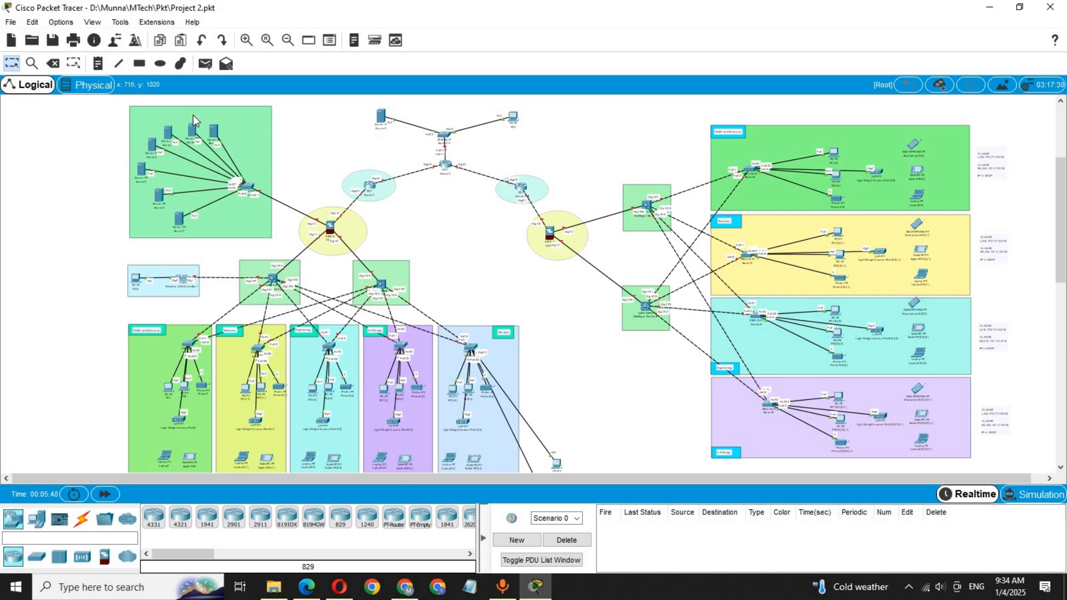
{"action": "left_click", "coordinate": [246, 40]}
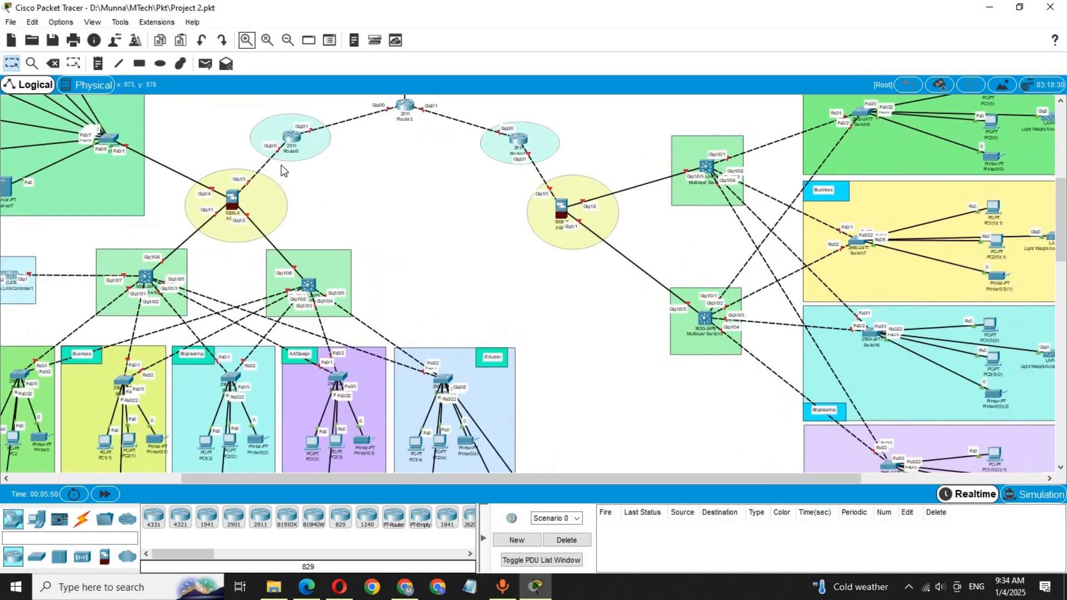
{"action": "left_click_drag", "start_coordinate": [343, 481], "coordinate": [175, 476]}
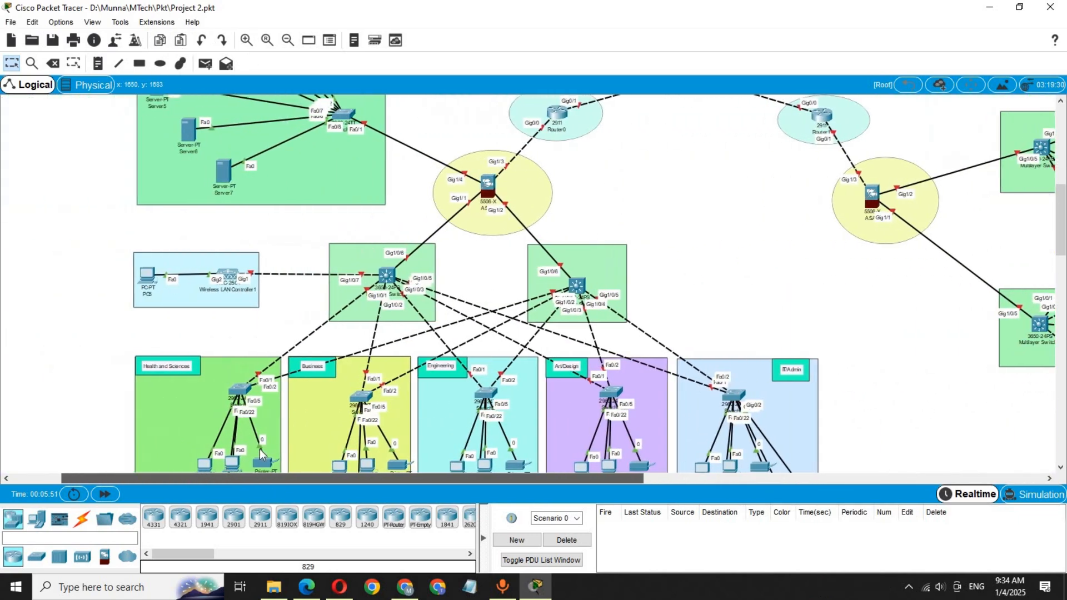
{"action": "left_click", "coordinate": [243, 410]}
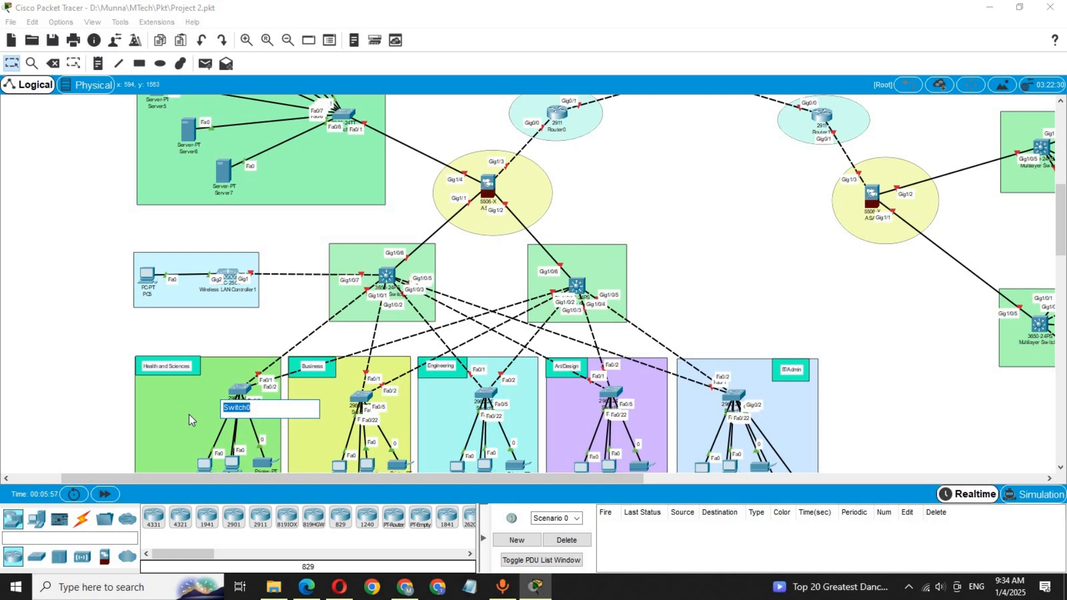
{"action": "type", "text": "HSD-SW"}
Move a cable end on the main campus Business area's switch to port FastEthernet0/6
{"action": "left_click", "coordinate": [353, 414]}
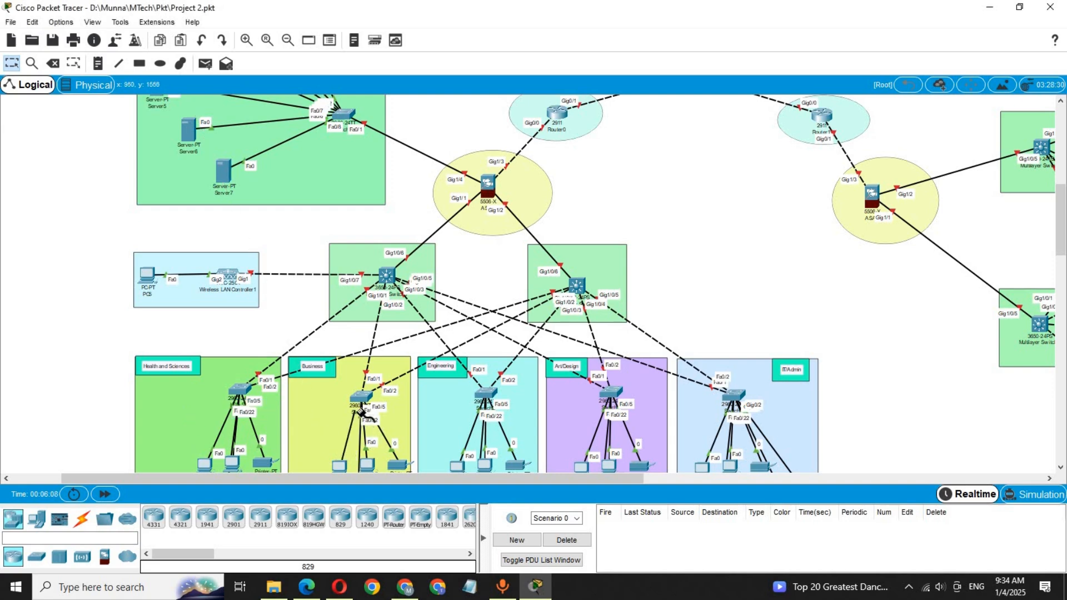
{"action": "left_click", "coordinate": [362, 397]}
{"action": "left_click", "coordinate": [409, 96]}
{"action": "left_click", "coordinate": [361, 398]}
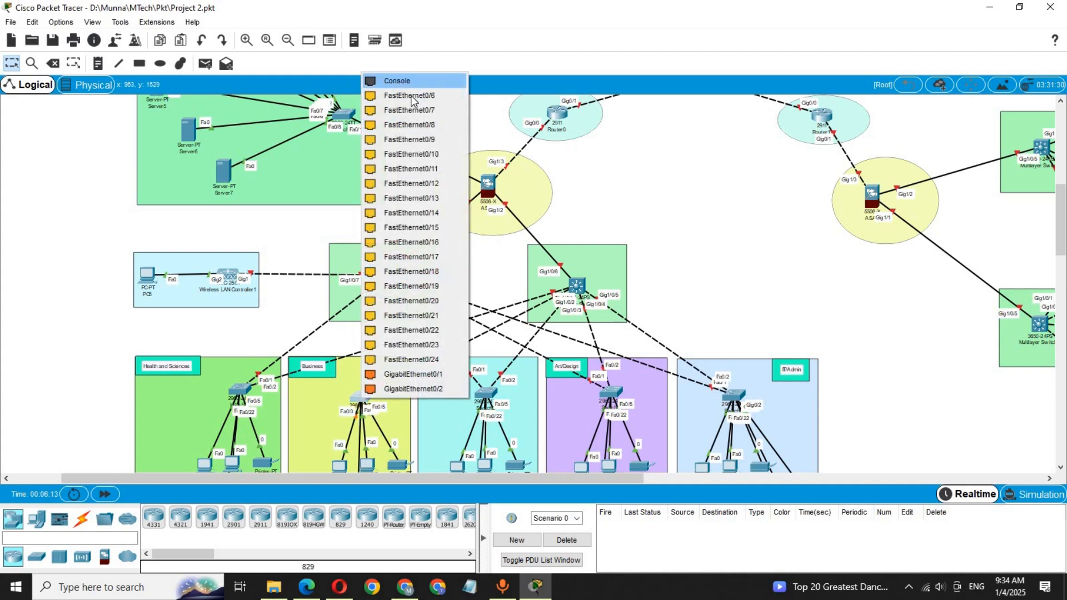
{"action": "left_click", "coordinate": [412, 96]}
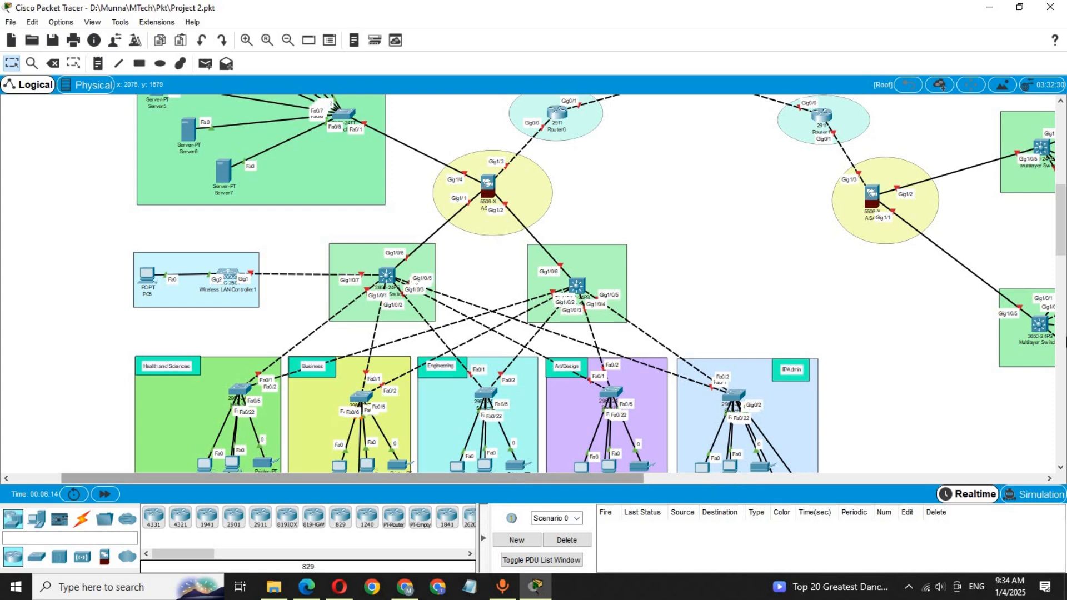
{"action": "left_click_drag", "start_coordinate": [1061, 233], "coordinate": [1062, 255]}
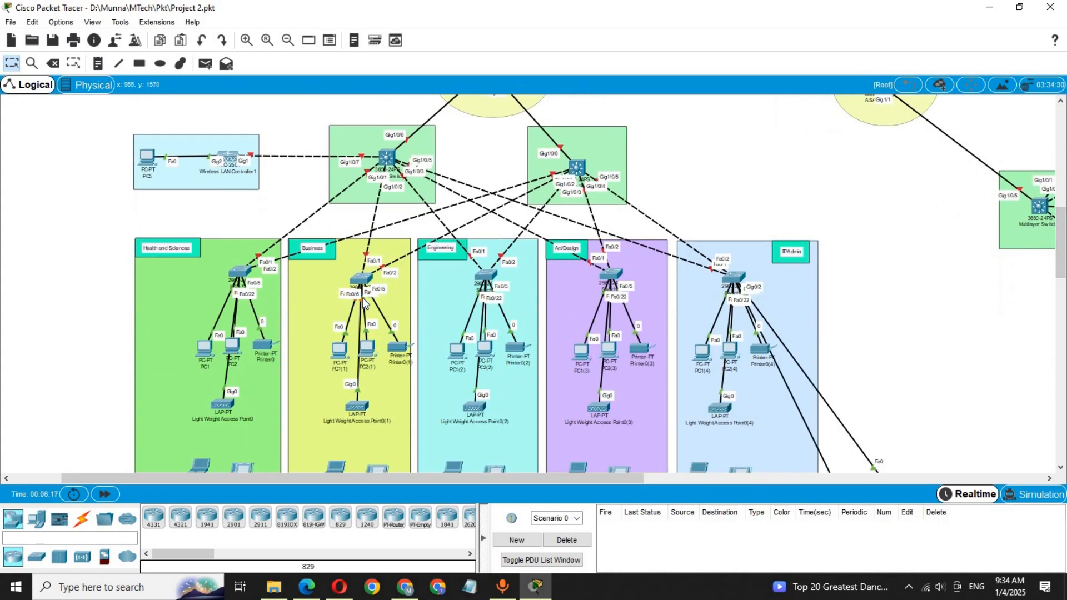
Rename the main campus Business area's switch to BUS-SW and the Engineering area's switch to ENG-SW
{"action": "left_click", "coordinate": [245, 40]}
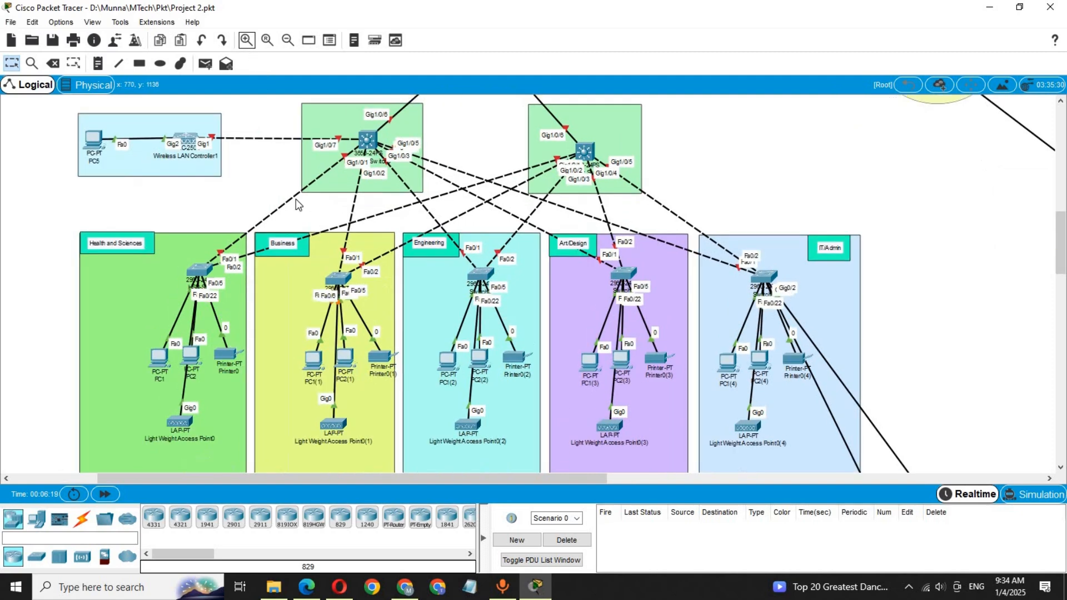
{"action": "left_click", "coordinate": [334, 289]}
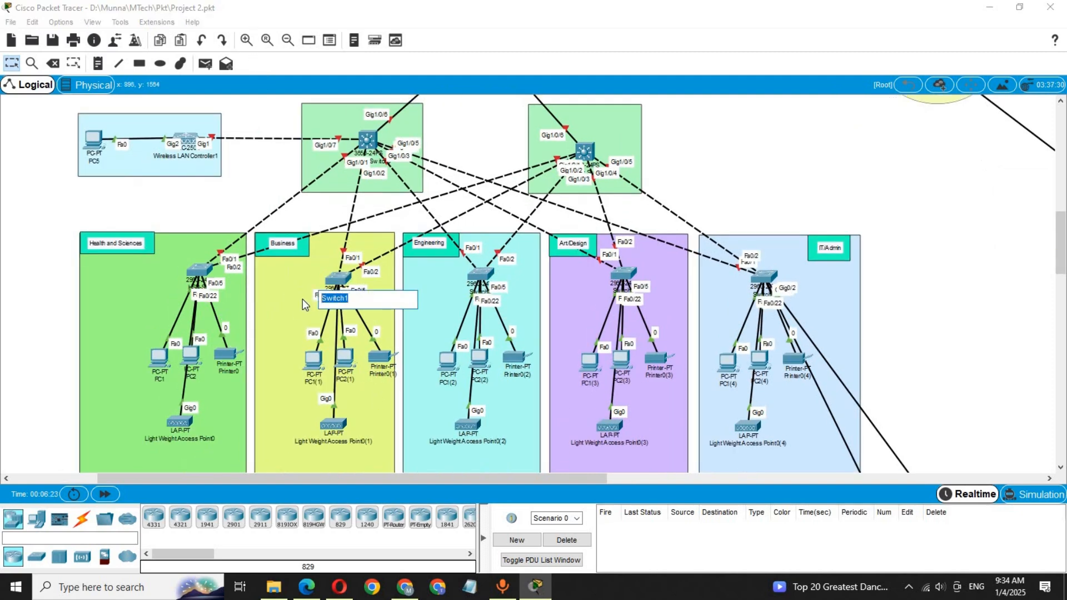
{"action": "type", "text": "BUS-SW"}
{"action": "key", "text": "Return"}
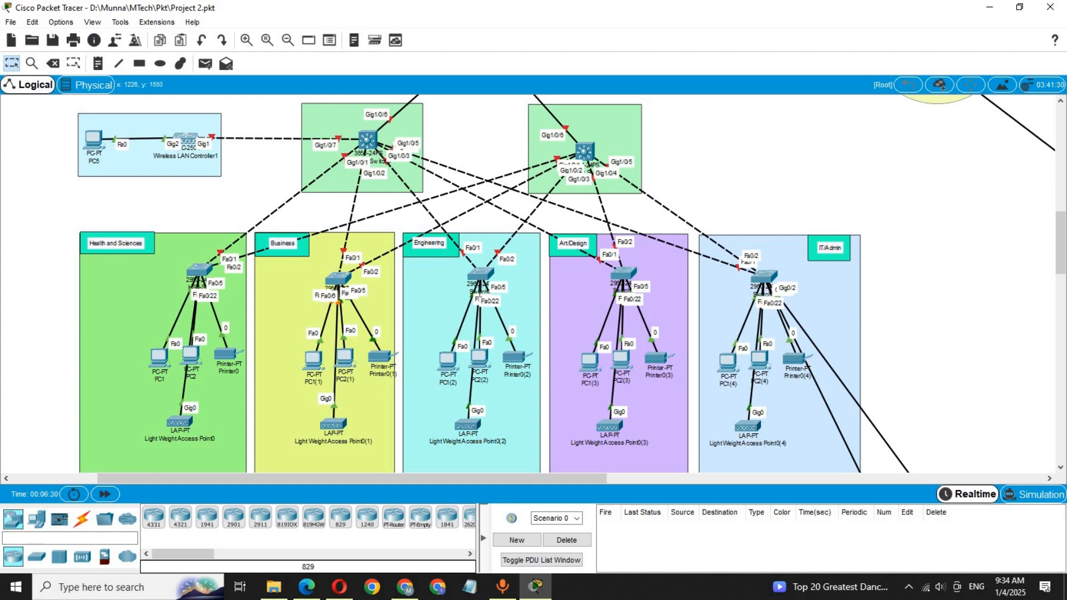
{"action": "left_click", "coordinate": [479, 292]}
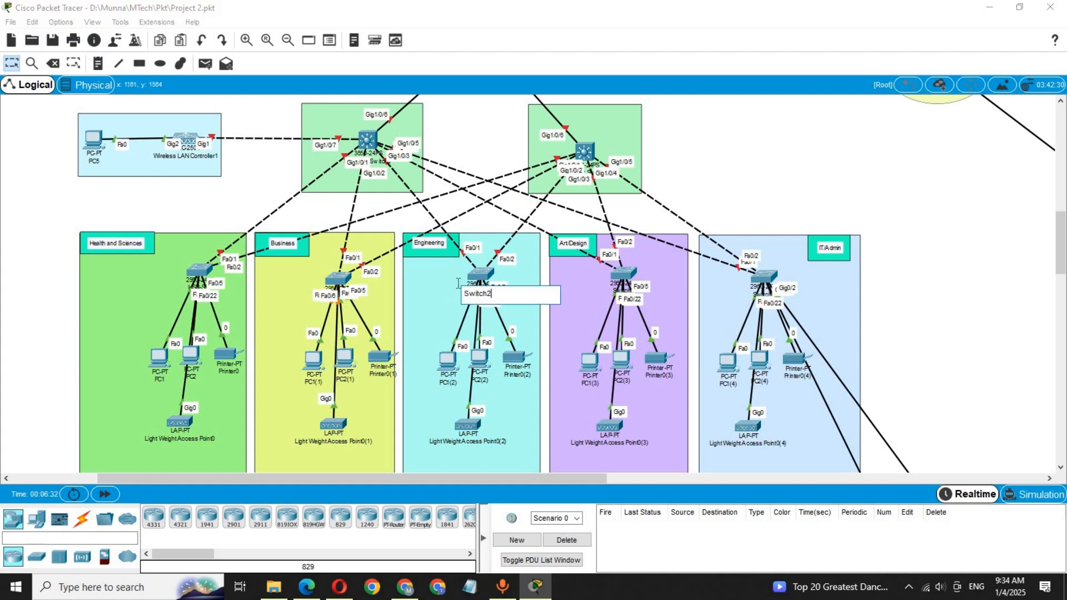
{"action": "key", "text": "ctrl+a"}
{"action": "type", "text": "ENG-SW"}
Rename the main campus Art/Design area's switch to ART-SW and the IT/Admin area's switch to IT-SW
{"action": "left_click", "coordinate": [631, 293]}
{"action": "key", "text": "ctrl+a"}
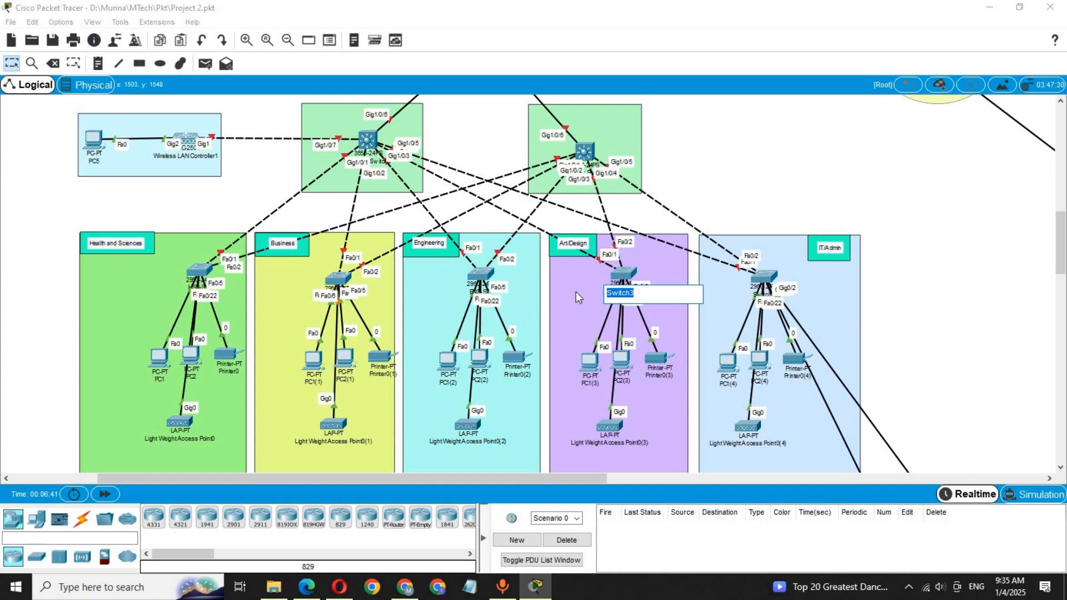
{"action": "type", "text": "ART-"}
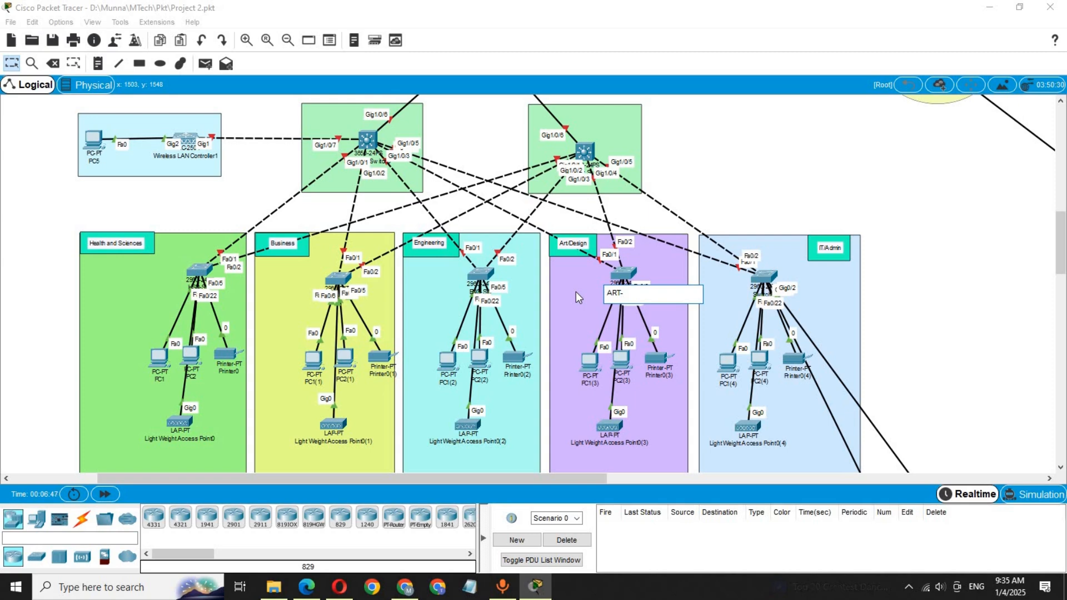
{"action": "type", "text": "SW"}
{"action": "left_click", "coordinate": [763, 293]}
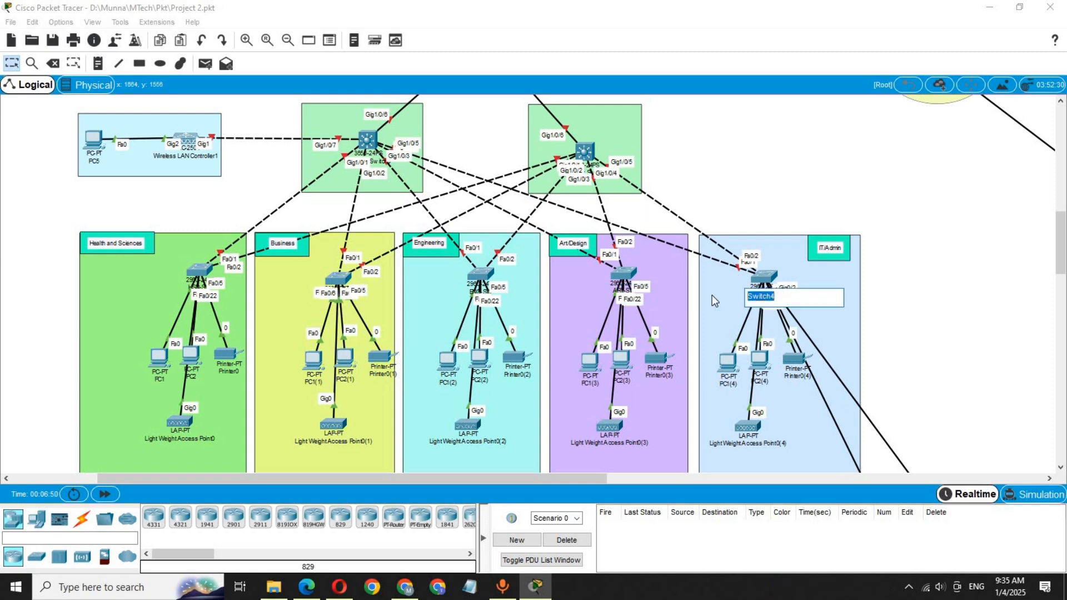
{"action": "type", "text": "IT"}
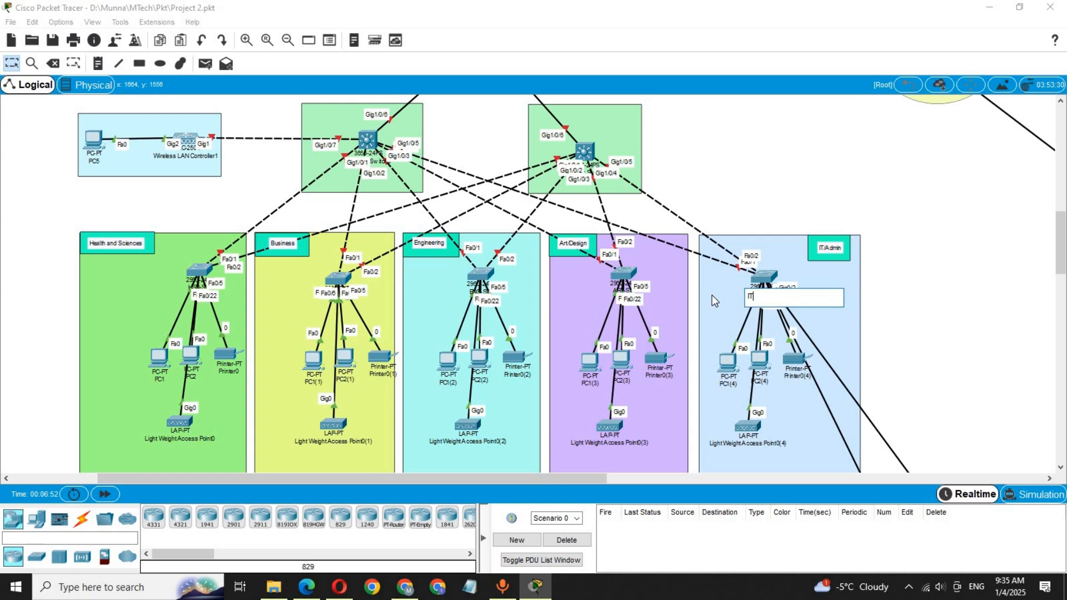
{"action": "type", "text": "-SW"}
{"action": "left_click", "coordinate": [905, 297]}
Rename the main campus multilayer switch connected to the Wireless LAN Controller to Main-MLSW1
{"action": "left_click_drag", "start_coordinate": [1064, 225], "coordinate": [1066, 202]}
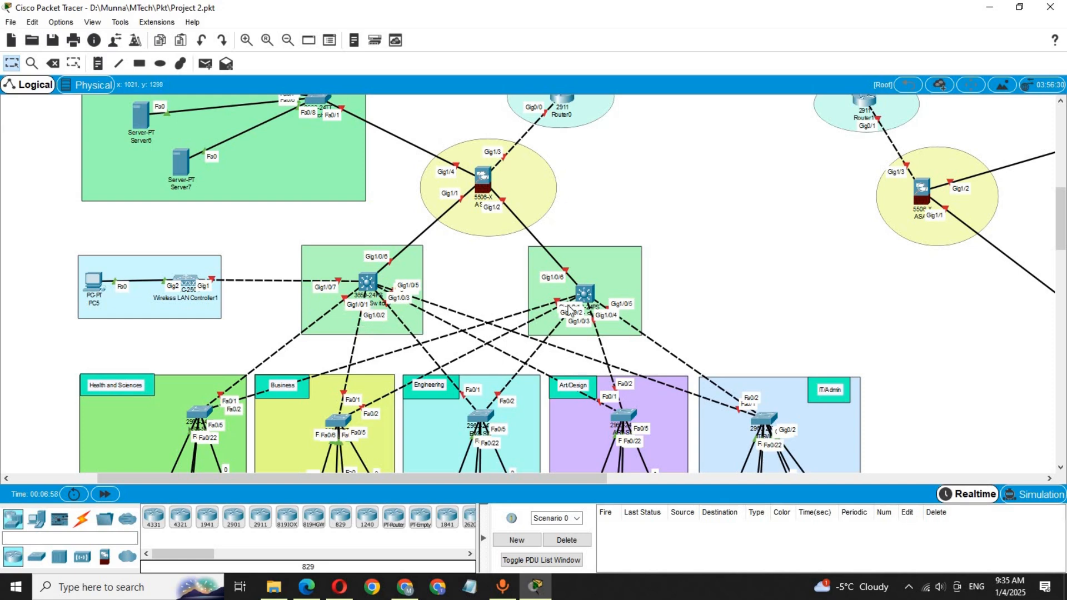
{"action": "left_click", "coordinate": [380, 304]}
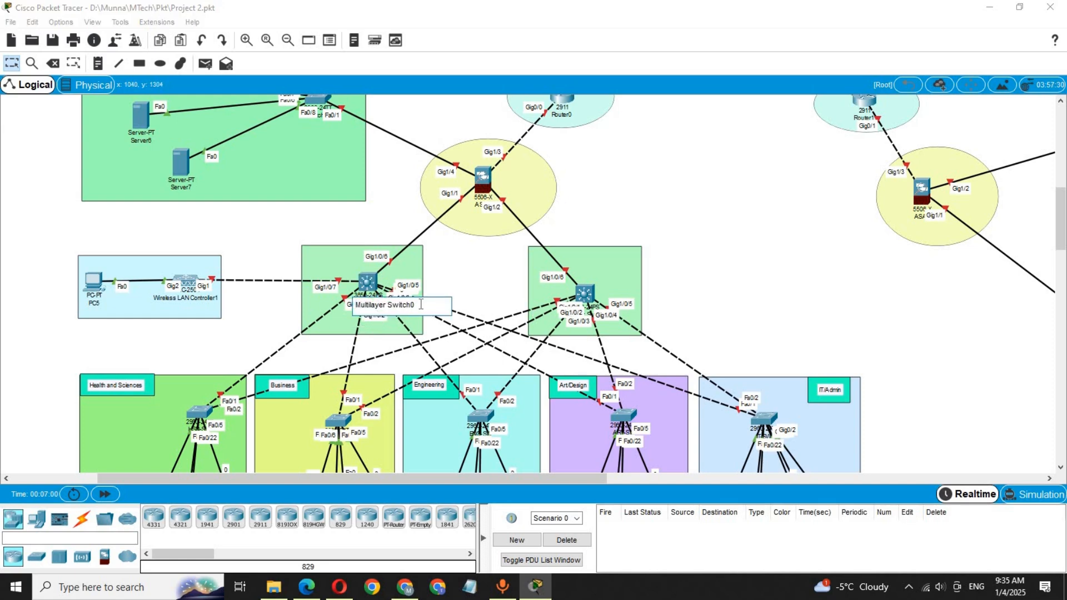
{"action": "left_click_drag", "start_coordinate": [420, 304], "coordinate": [336, 305]}
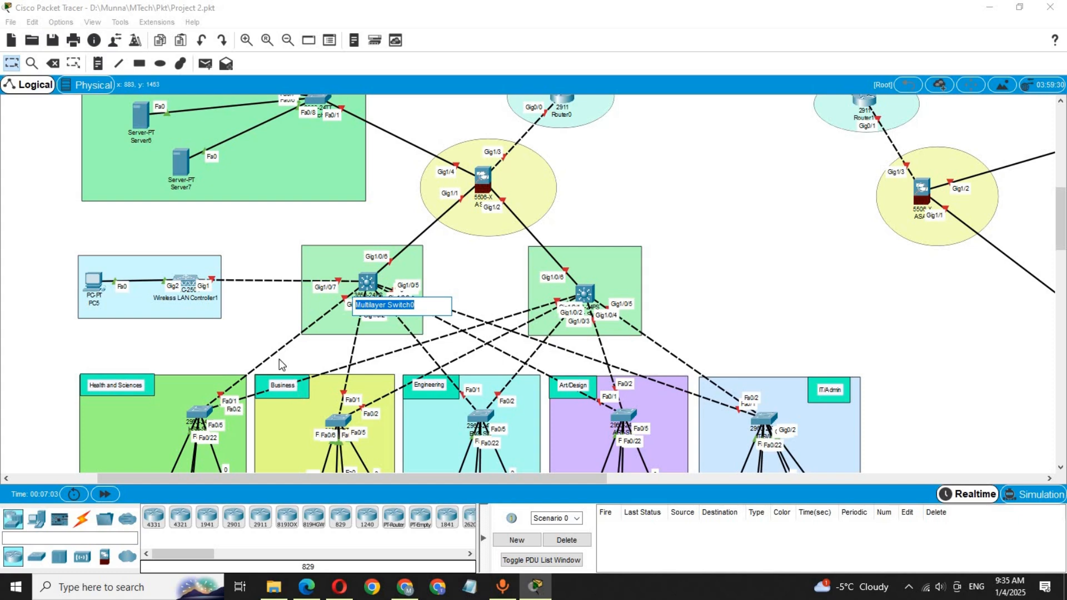
{"action": "type", "text": "Mai"}
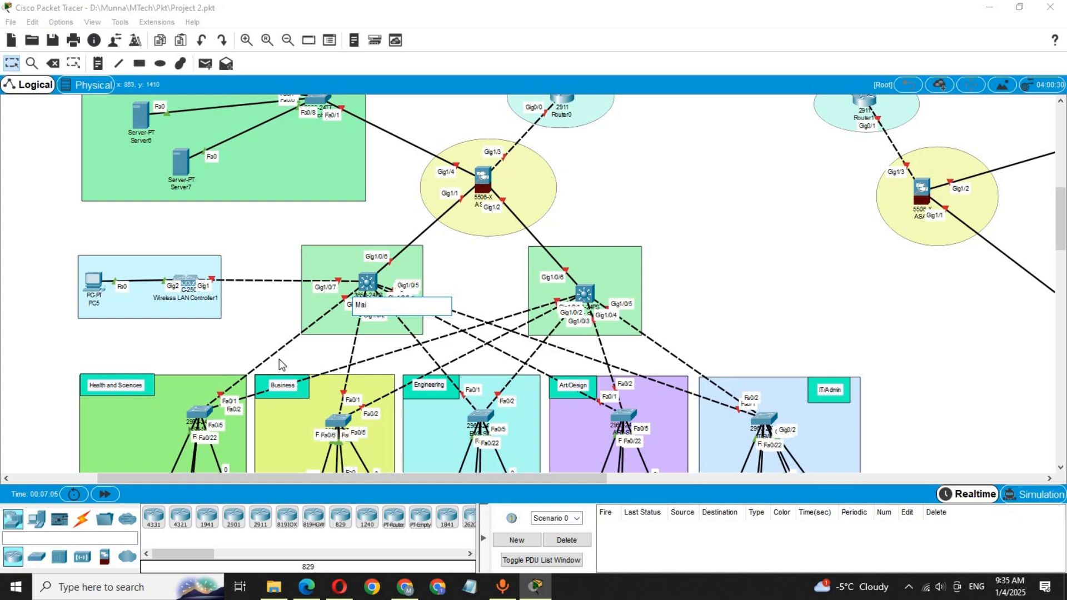
{"action": "type", "text": "n-MLSW1"}
{"action": "key", "text": "ctrl+a"}
Rename the second main campus multilayer switch to Main-MLSW2
{"action": "left_click", "coordinate": [593, 311]}
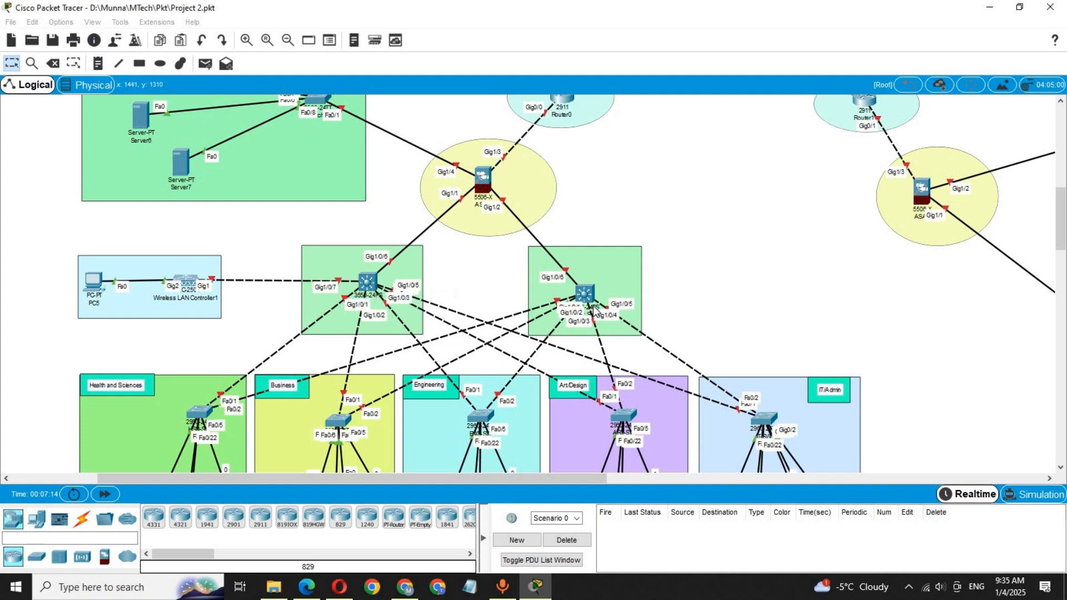
{"action": "left_click", "coordinate": [598, 309]}
{"action": "left_click", "coordinate": [749, 315]}
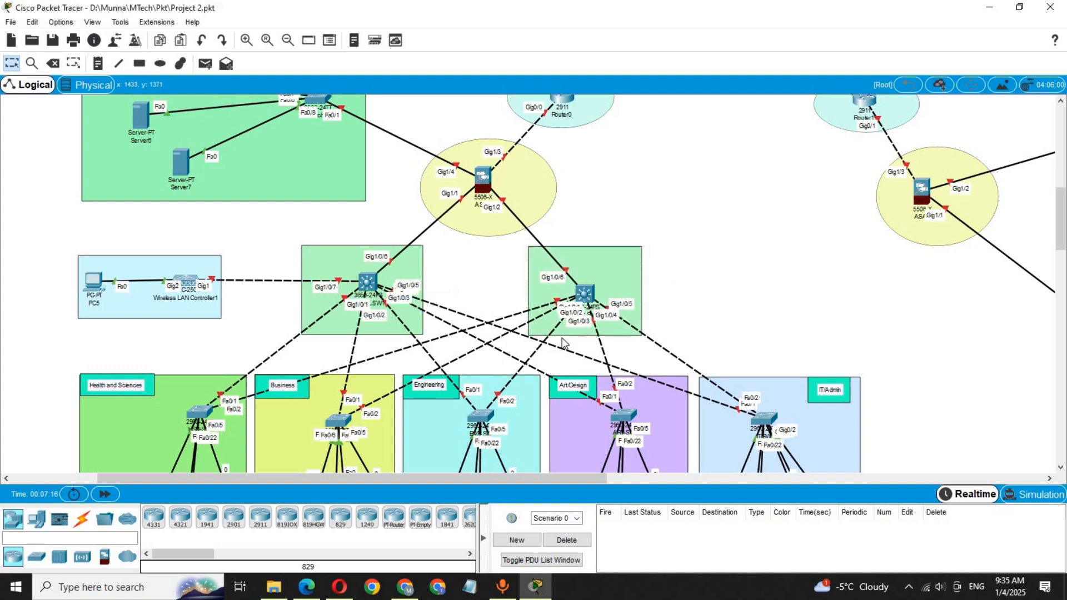
{"action": "left_click", "coordinate": [590, 311]}
{"action": "left_click_drag", "start_coordinate": [633, 317], "coordinate": [569, 318]}
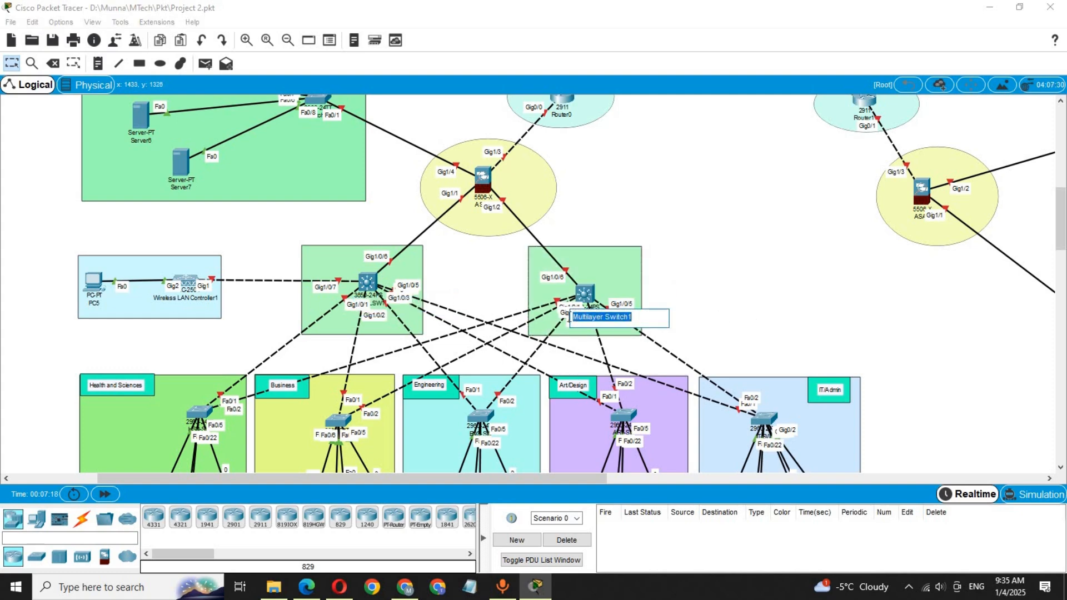
{"action": "type", "text": "Main-MLSW2"}
{"action": "left_click", "coordinate": [670, 195]}
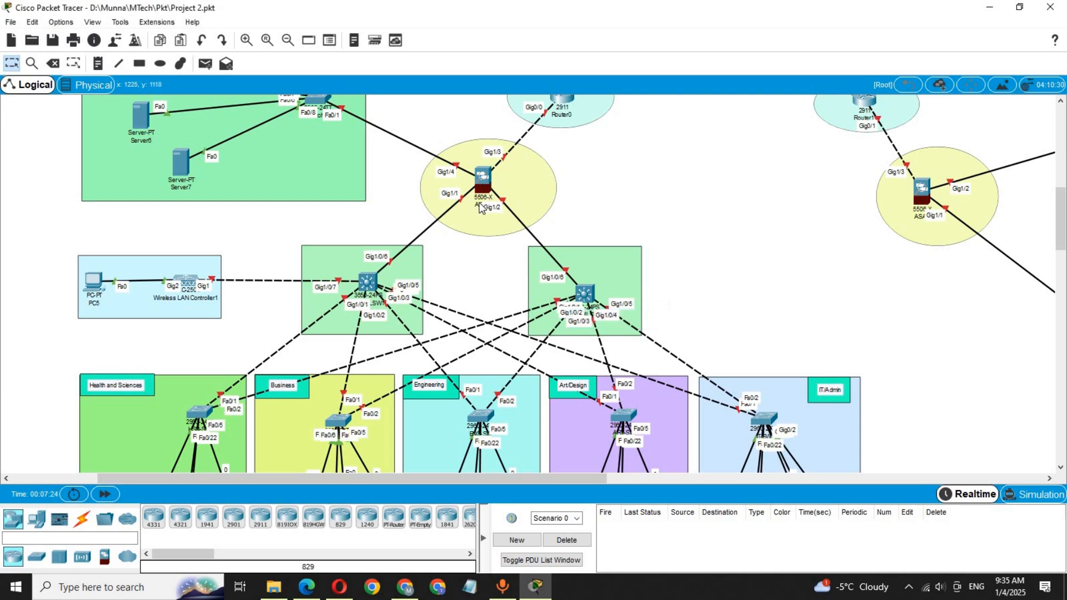
Rename the main campus ASA firewall to Main-FWL
{"action": "left_click", "coordinate": [482, 204]}
{"action": "double_click", "coordinate": [471, 204]}
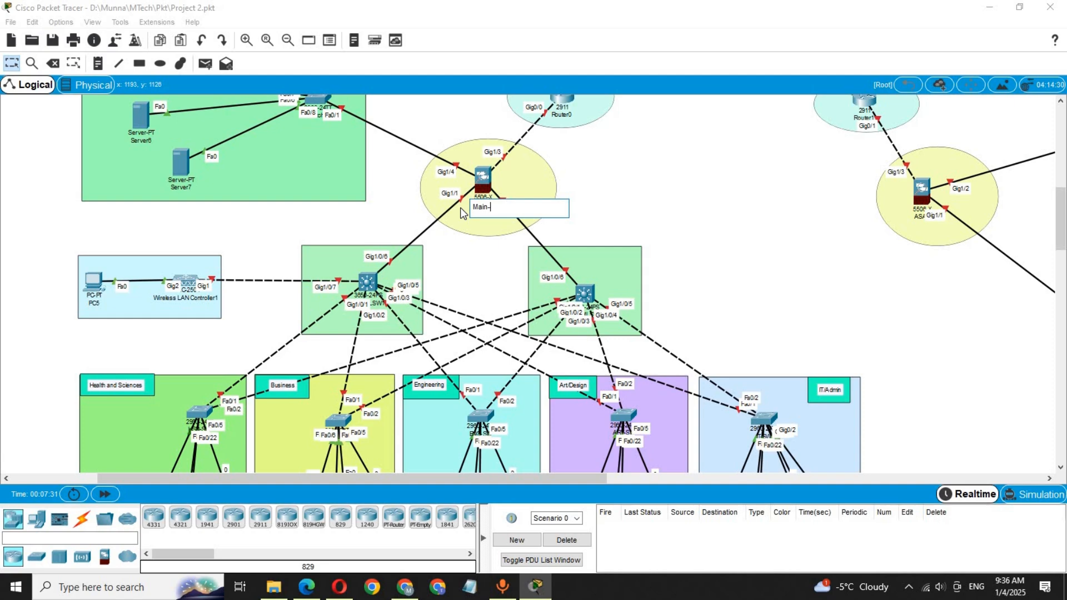
{"action": "type", "text": "Main-FWL"}
{"action": "left_click", "coordinate": [644, 199]}
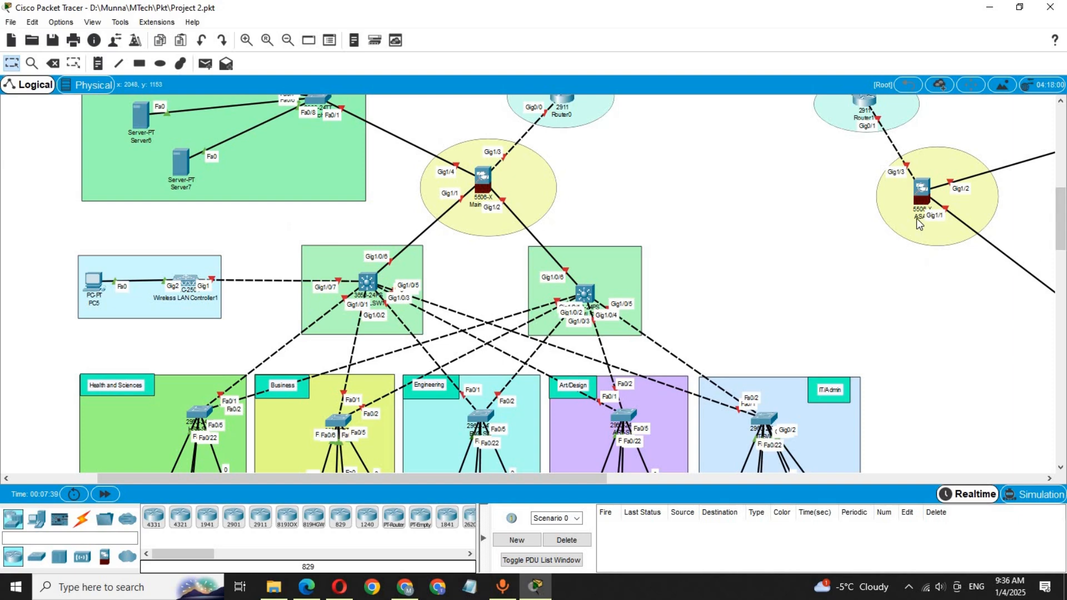
Copy the main firewall's name to the branch ASA firewall and change its prefix so it reads BR-FWL
{"action": "left_click", "coordinate": [478, 205]}
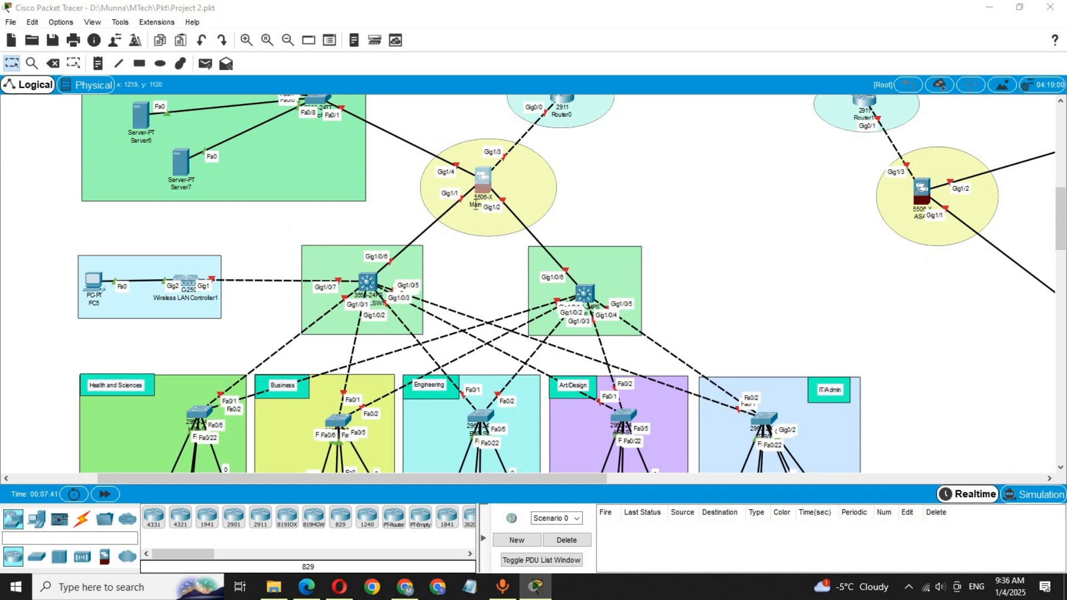
{"action": "key", "text": "ctrl+a"}
{"action": "key", "text": "ctrl+c"}
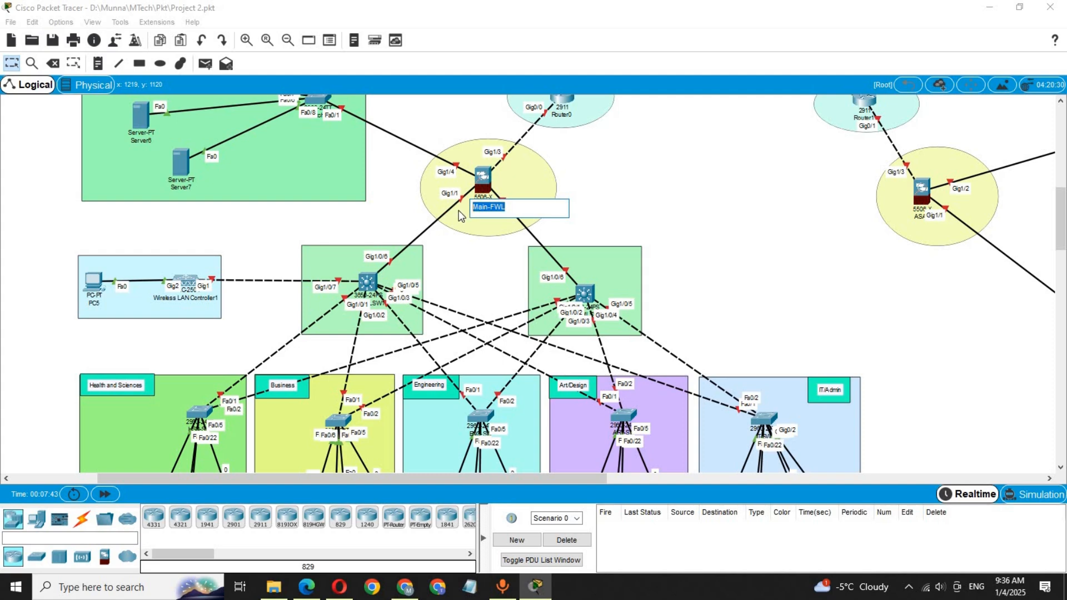
{"action": "left_click", "coordinate": [922, 222]}
{"action": "key", "text": "ctrl+a"}
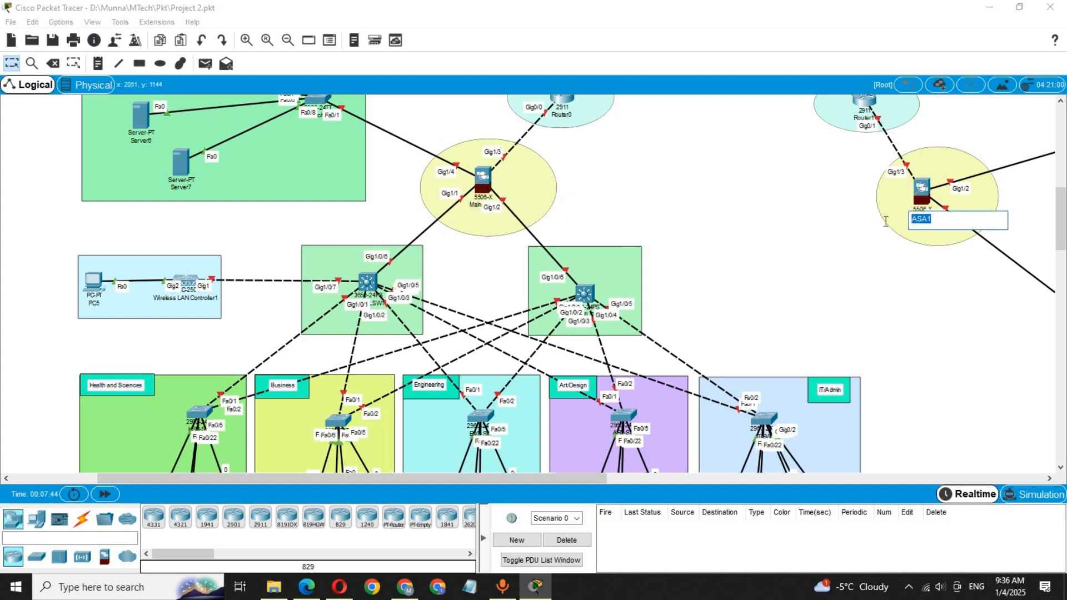
{"action": "key", "text": "ctrl+v"}
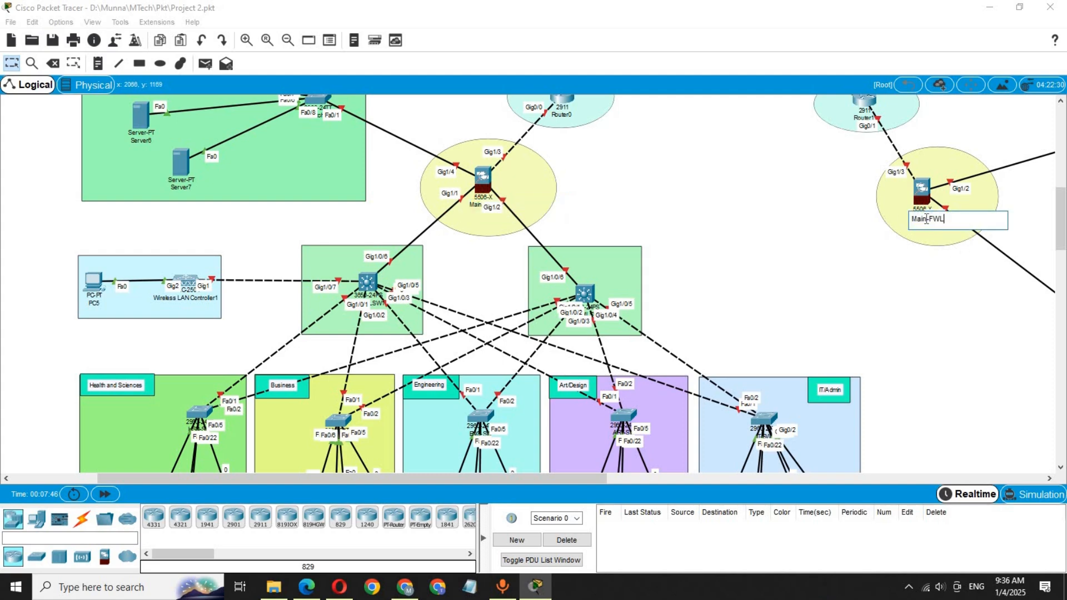
{"action": "left_click_drag", "start_coordinate": [926, 219], "coordinate": [906, 222]}
{"action": "type", "text": "BR"}
{"action": "left_click", "coordinate": [749, 219]}
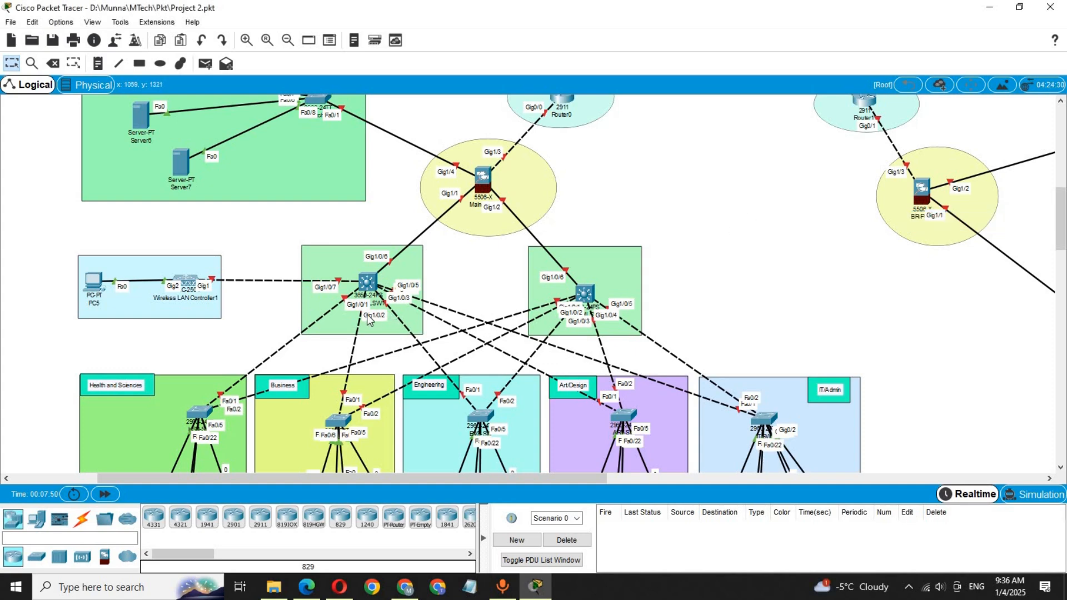
Copy the name Main-MLSW1 to the upper branch multilayer switch and change its prefix so it reads BR-MLSW1
{"action": "left_click", "coordinate": [373, 305]}
{"action": "left_click_drag", "start_coordinate": [397, 305], "coordinate": [345, 304]}
{"action": "key", "text": "ctrl+c"}
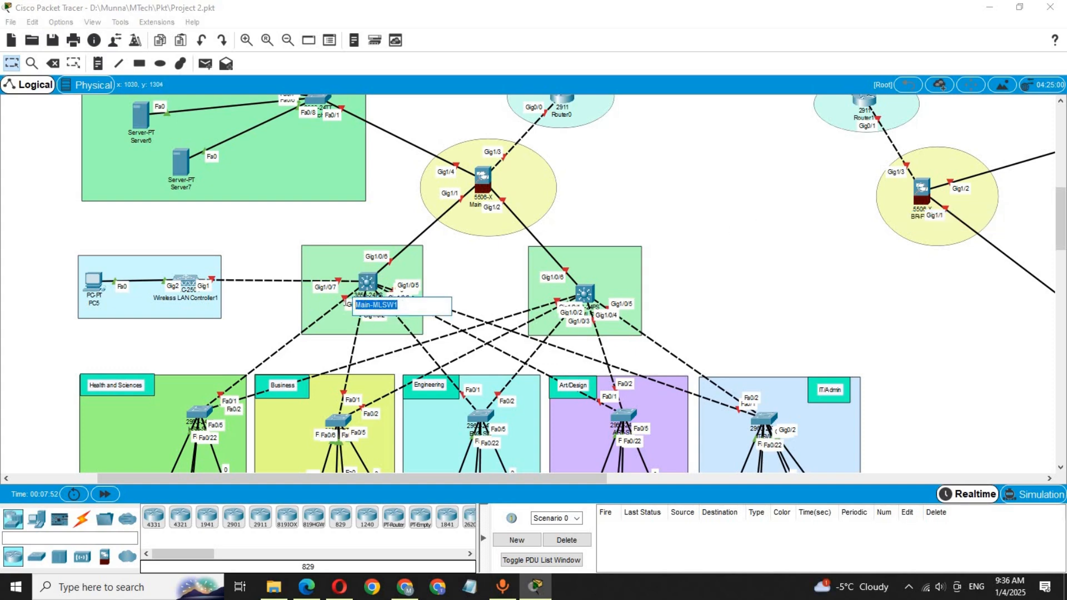
{"action": "left_click", "coordinate": [812, 281]}
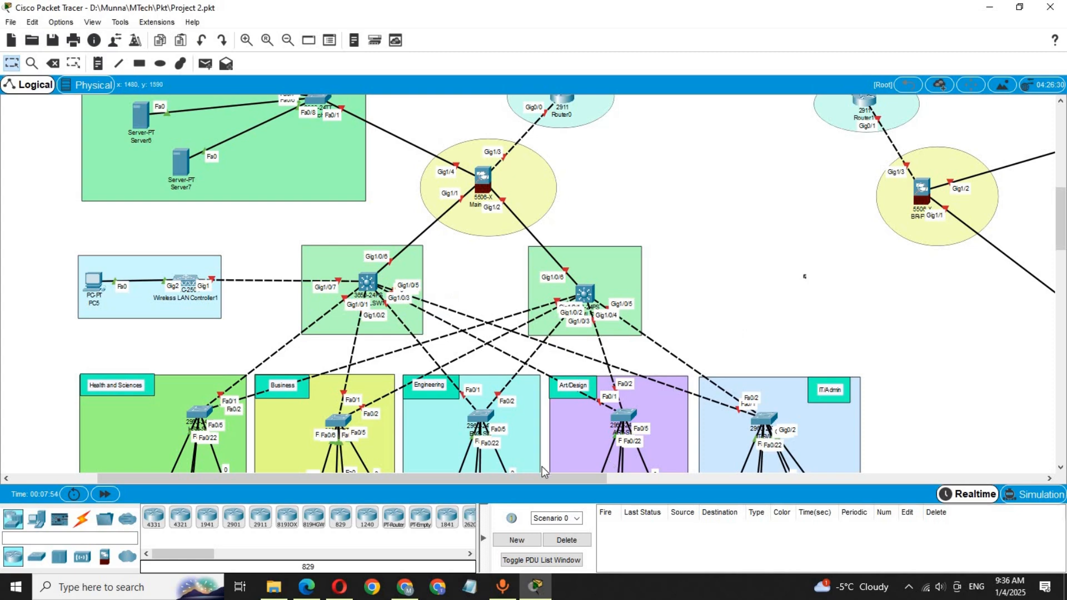
{"action": "left_click_drag", "start_coordinate": [566, 485], "coordinate": [701, 486]}
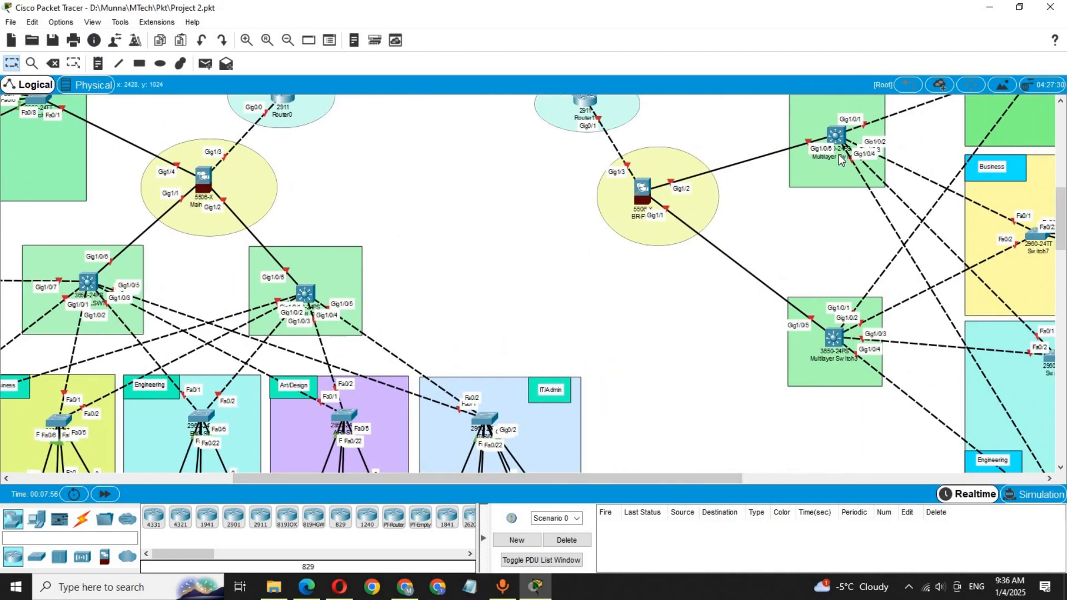
{"action": "left_click", "coordinate": [842, 159]}
{"action": "left_click_drag", "start_coordinate": [885, 159], "coordinate": [821, 159]}
{"action": "key", "text": "ctrl+v"}
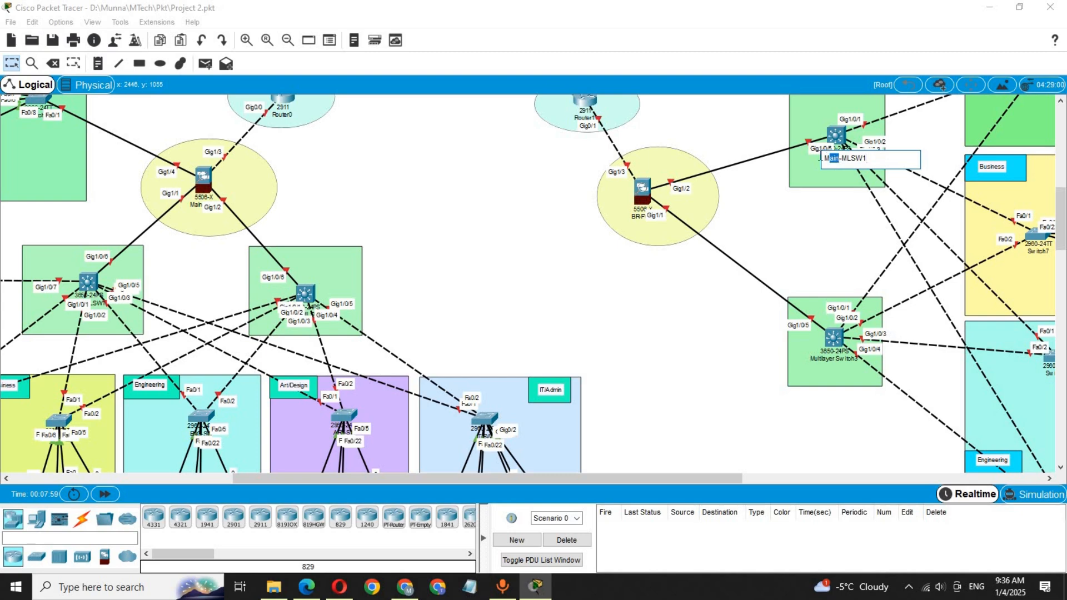
{"action": "type", "text": "BR"}
Rename the lower branch multilayer switch to BR-MLSW2
{"action": "left_click", "coordinate": [835, 360]}
{"action": "left_click", "coordinate": [835, 360]}
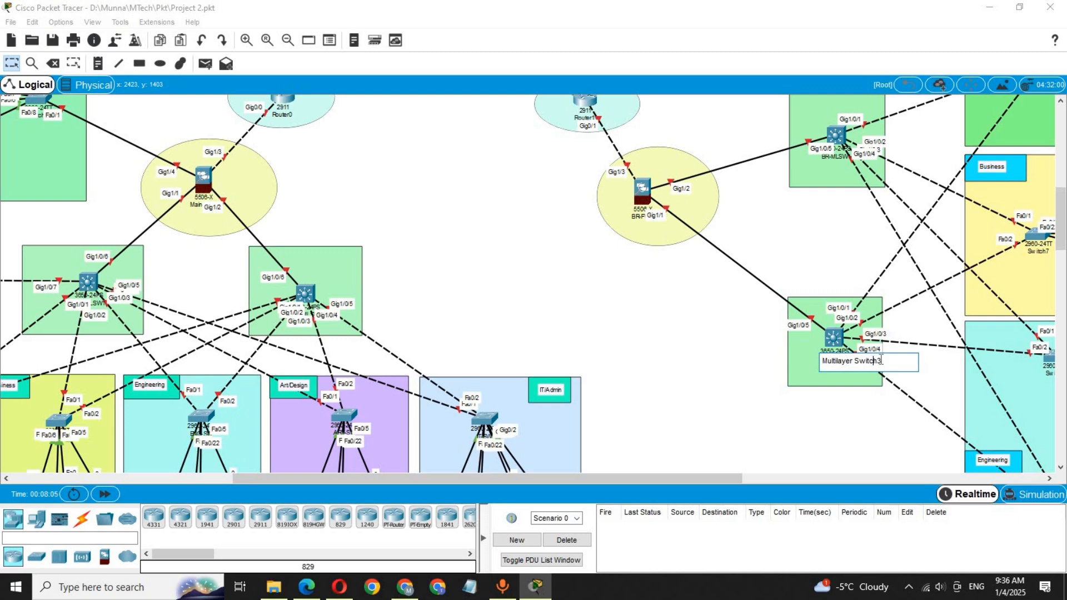
{"action": "triple_click", "coordinate": [826, 361]}
{"action": "type", "text": "BR-MLSW1"}
{"action": "left_click", "coordinate": [689, 315]}
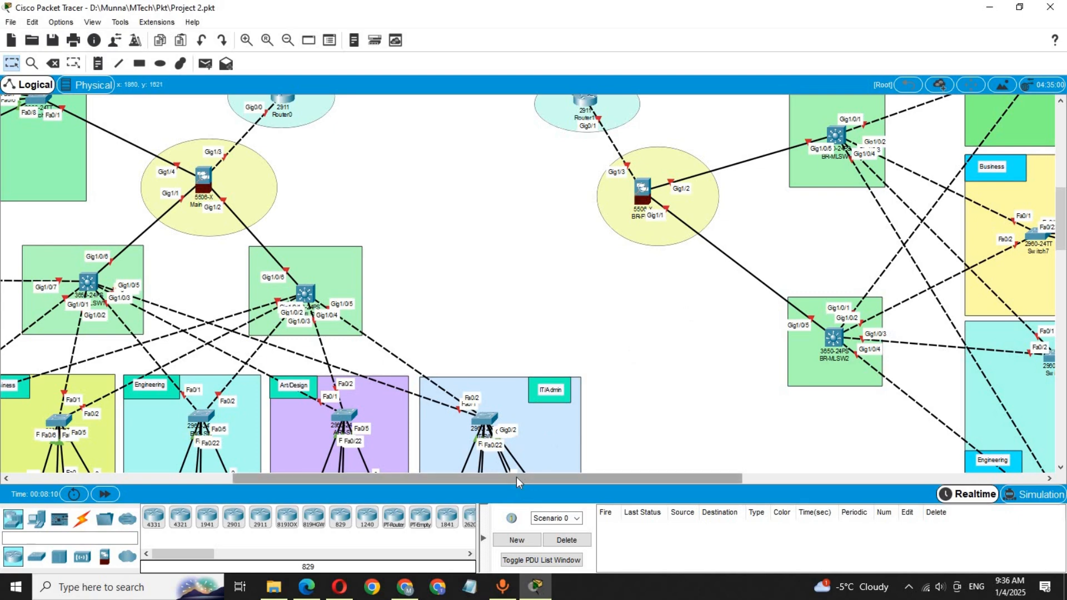
Rename the 2911 router connected to the main campus firewall to Main-ISP-R
{"action": "left_click_drag", "start_coordinate": [515, 479], "coordinate": [367, 480]}
{"action": "left_click_drag", "start_coordinate": [1061, 238], "coordinate": [1064, 207]}
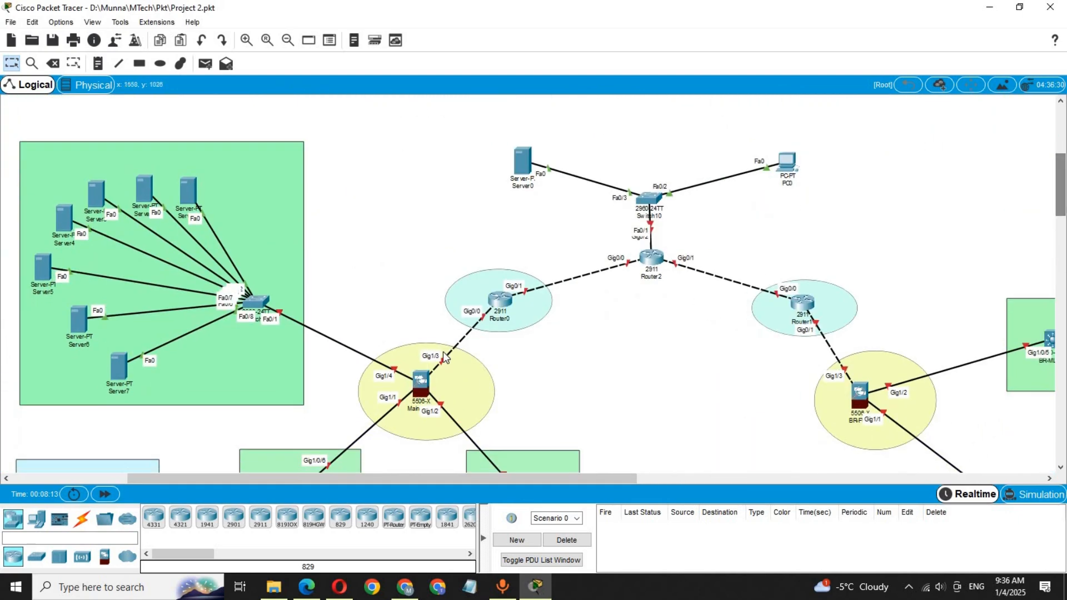
{"action": "left_click", "coordinate": [502, 321]}
{"action": "left_click_drag", "start_coordinate": [511, 322], "coordinate": [472, 326]}
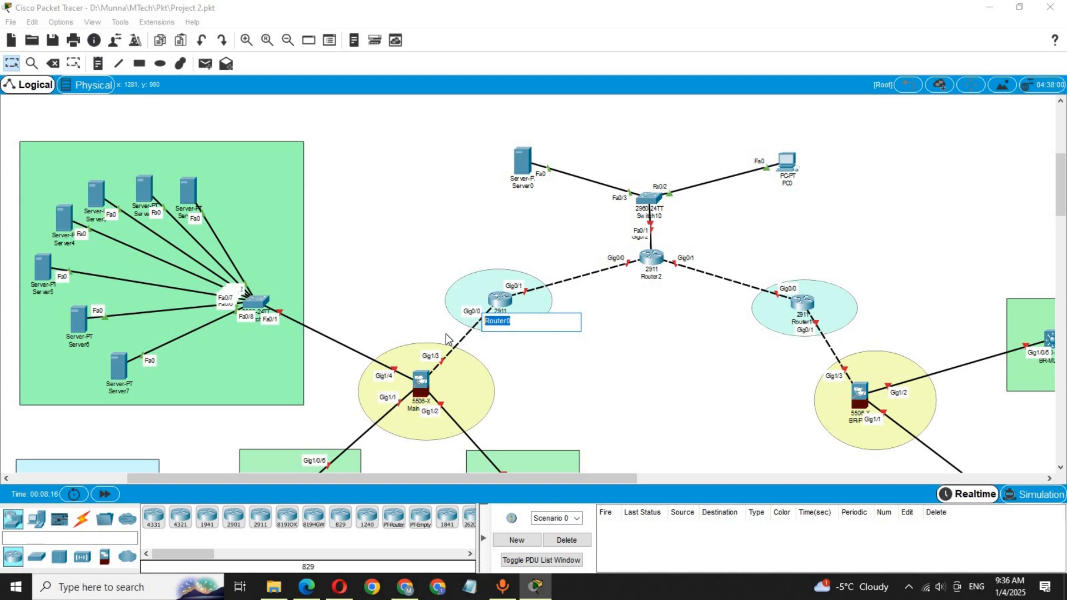
{"action": "type", "text": "Main-ISP-R"}
Copy the main ISP router's name to the branch firewall's router and change its prefix so it reads BR-ISP-R
{"action": "key", "text": "ctrl+a"}
{"action": "key", "text": "ctrl+c"}
{"action": "left_click", "coordinate": [803, 323]}
{"action": "key", "text": "ctrl+a"}
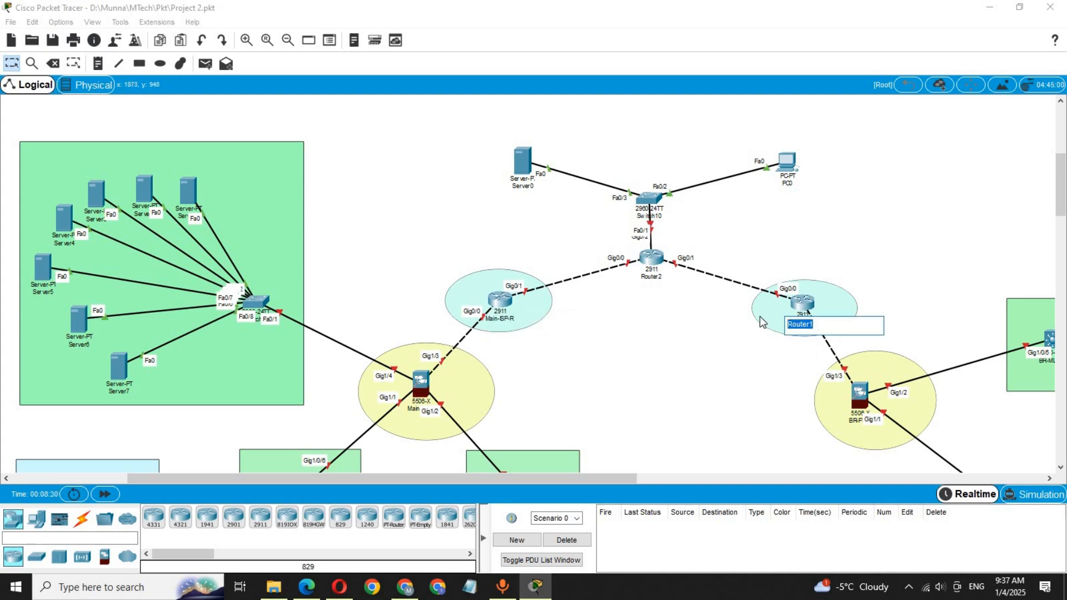
{"action": "key", "text": "ctrl+v"}
{"action": "double_click", "coordinate": [789, 324]}
{"action": "type", "text": "BR"}
{"action": "key", "text": "Return"}
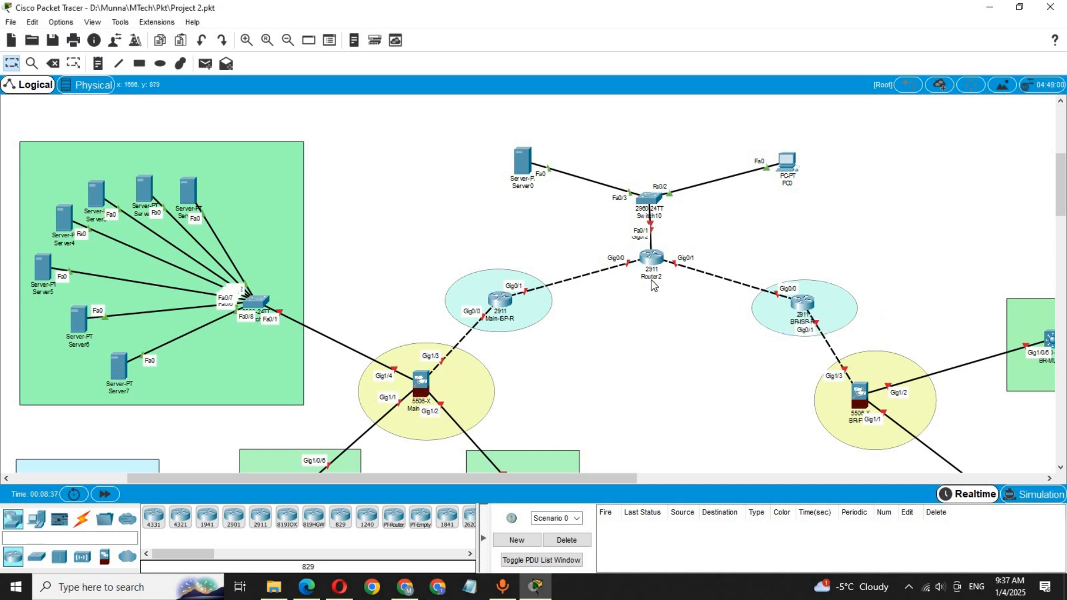
Rename the central 2911 router between the two ISP routers to INTERNET-R
{"action": "left_click", "coordinate": [651, 278]}
{"action": "left_click_drag", "start_coordinate": [669, 278], "coordinate": [613, 280]}
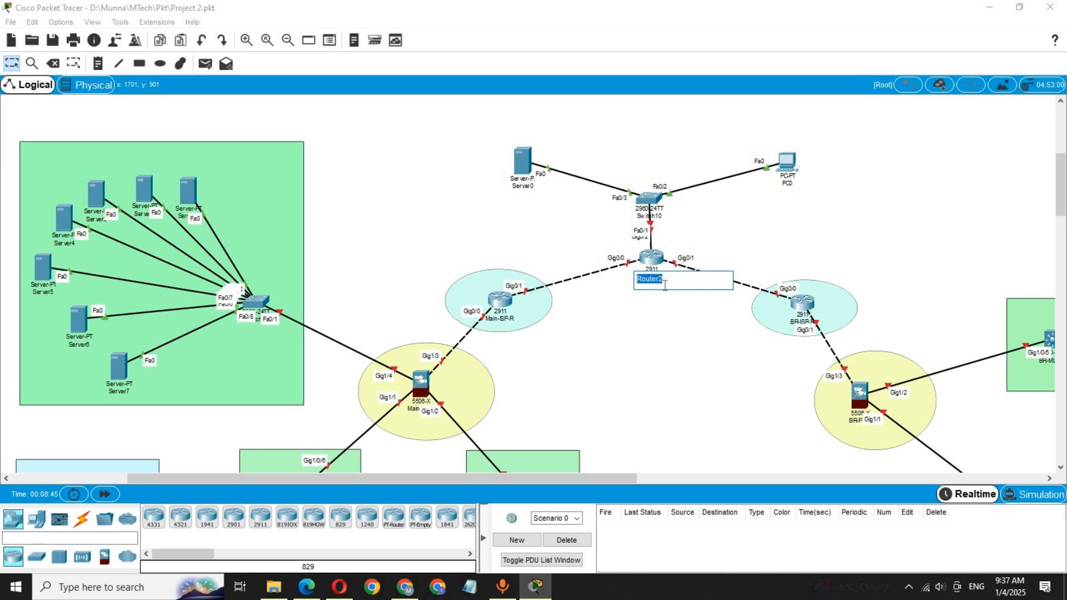
{"action": "type", "text": "IN"}
{"action": "type", "text": "TERNET-"}
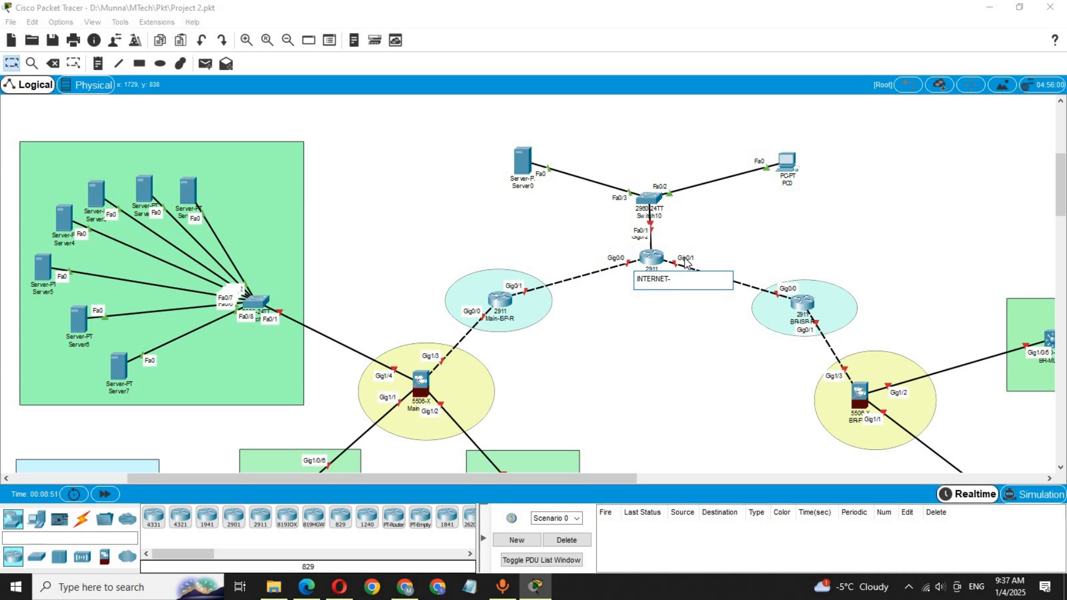
{"action": "type", "text": "R"}
{"action": "key", "text": "Return"}
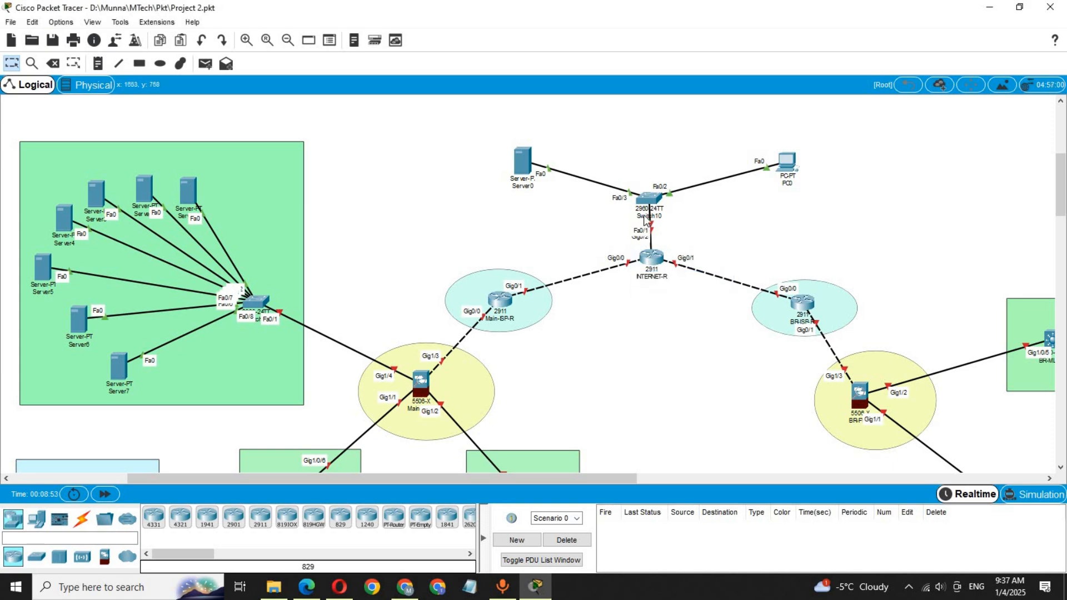
Rename the 2960 switch above the central internet router to INTERNET-SW
{"action": "left_click", "coordinate": [646, 216]}
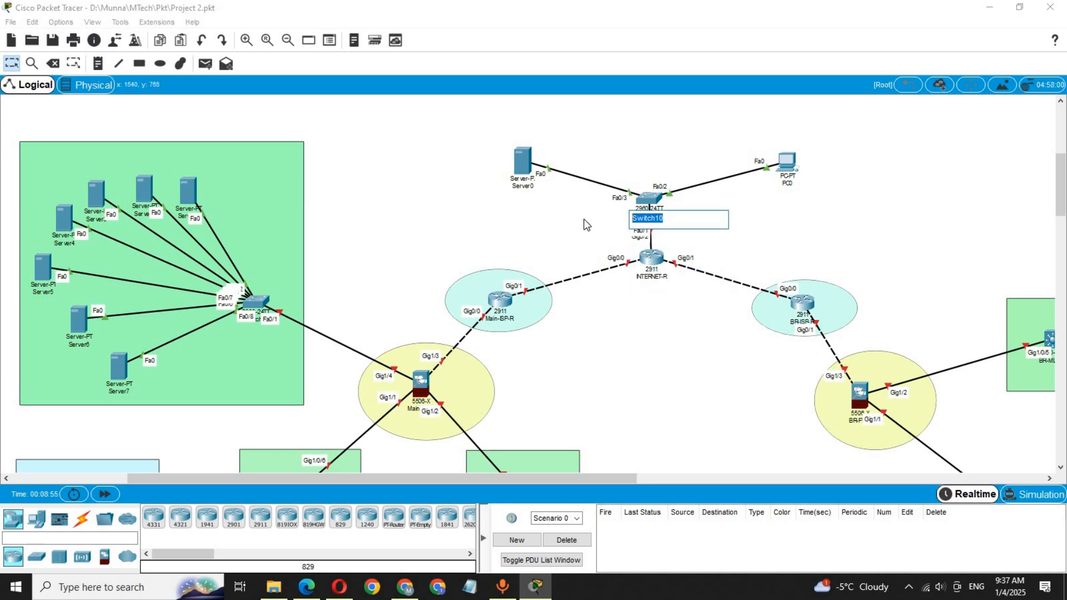
{"action": "key", "text": "BackSpace"}
{"action": "type", "text": "INTERNET-SW"}
{"action": "left_click", "coordinate": [699, 233]}
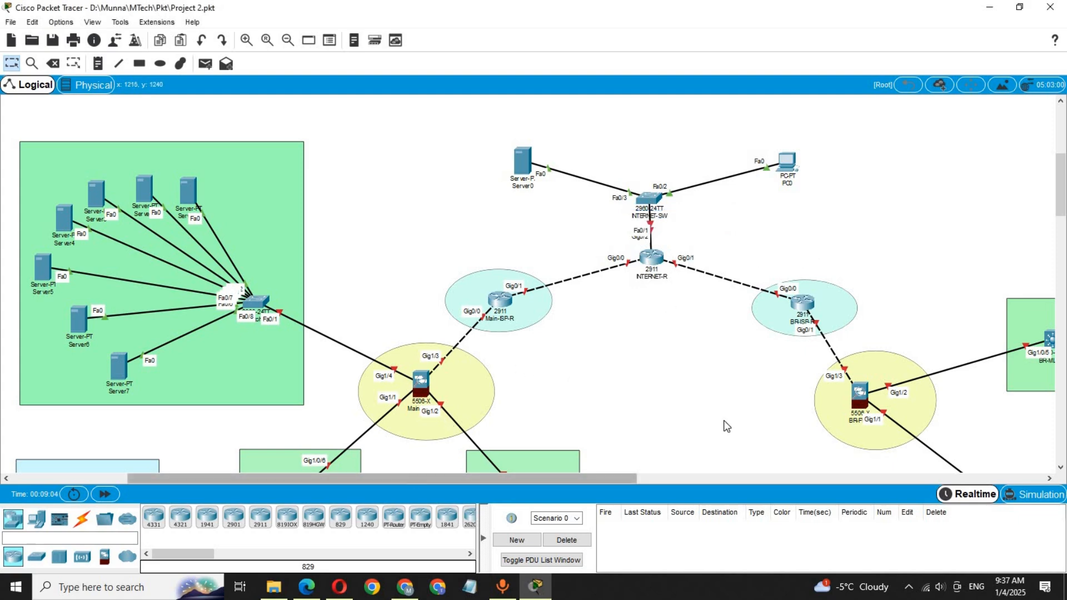
Switch to the addressing spreadsheet in the browser and copy the CLOUD Area network address 8.0.0.0/8
{"action": "left_click", "coordinate": [288, 39]}
{"action": "left_click", "coordinate": [288, 39]}
{"action": "left_click", "coordinate": [288, 39]}
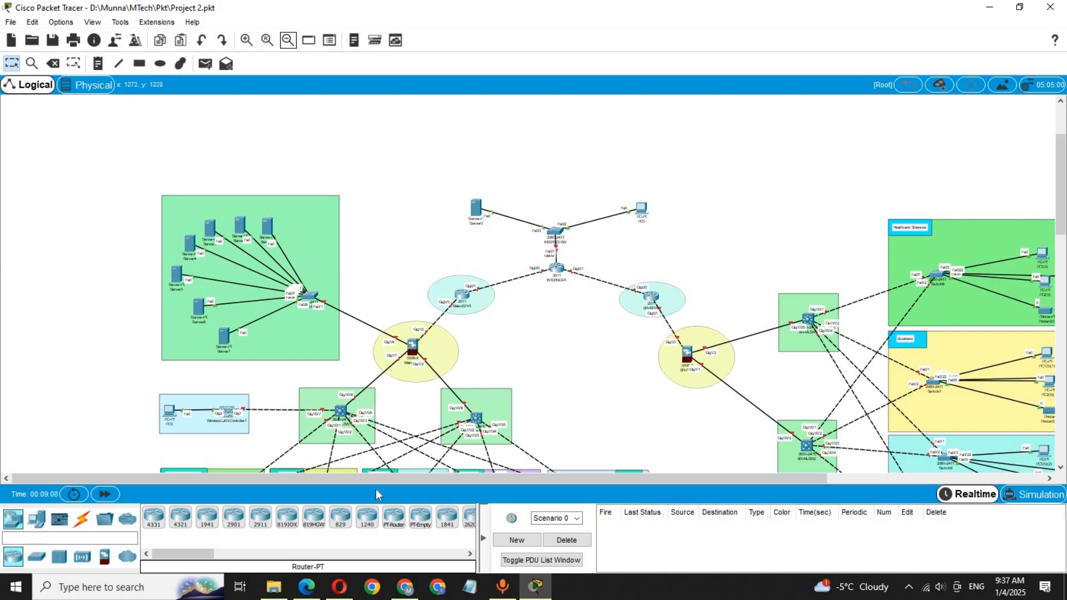
{"action": "left_click", "coordinate": [340, 587]}
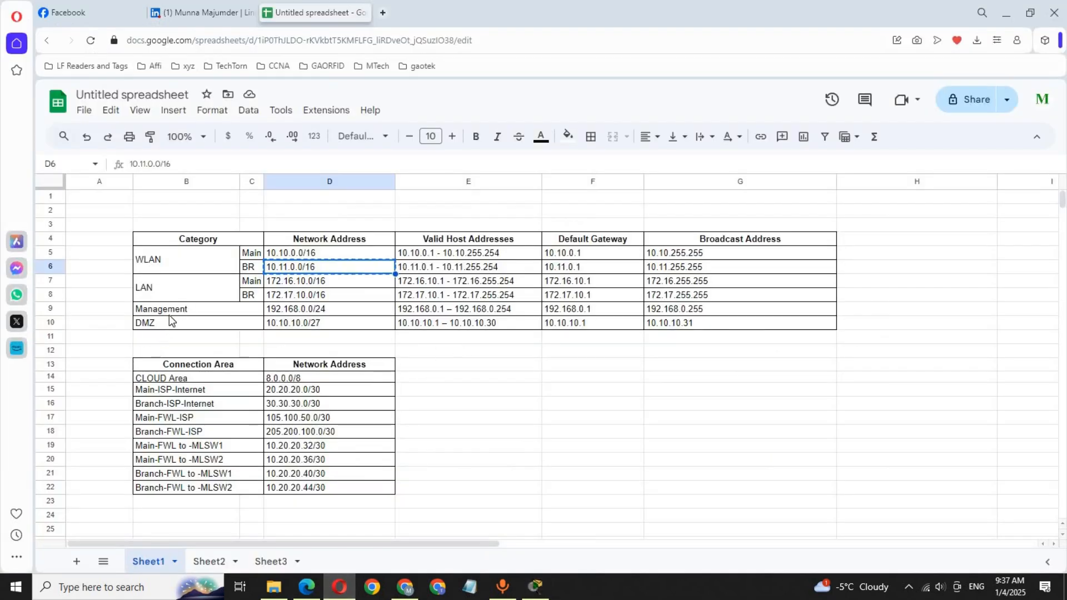
{"action": "left_click", "coordinate": [291, 381]}
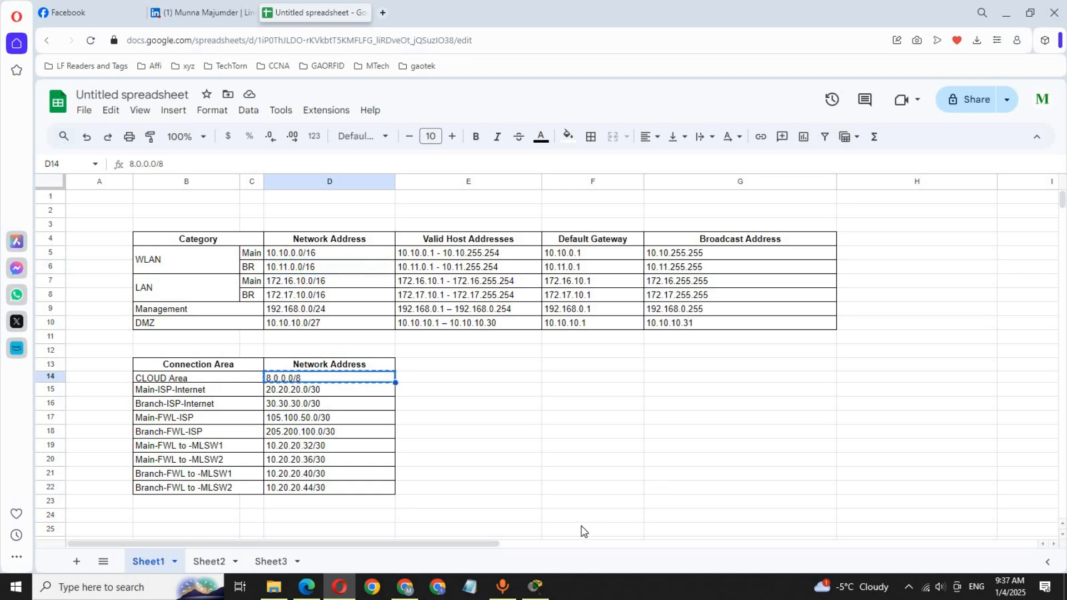
Back in Packet Tracer, place a note reading 8.0.0.0/8 just above the INTERNET-SW switch
{"action": "left_click", "coordinate": [535, 586]}
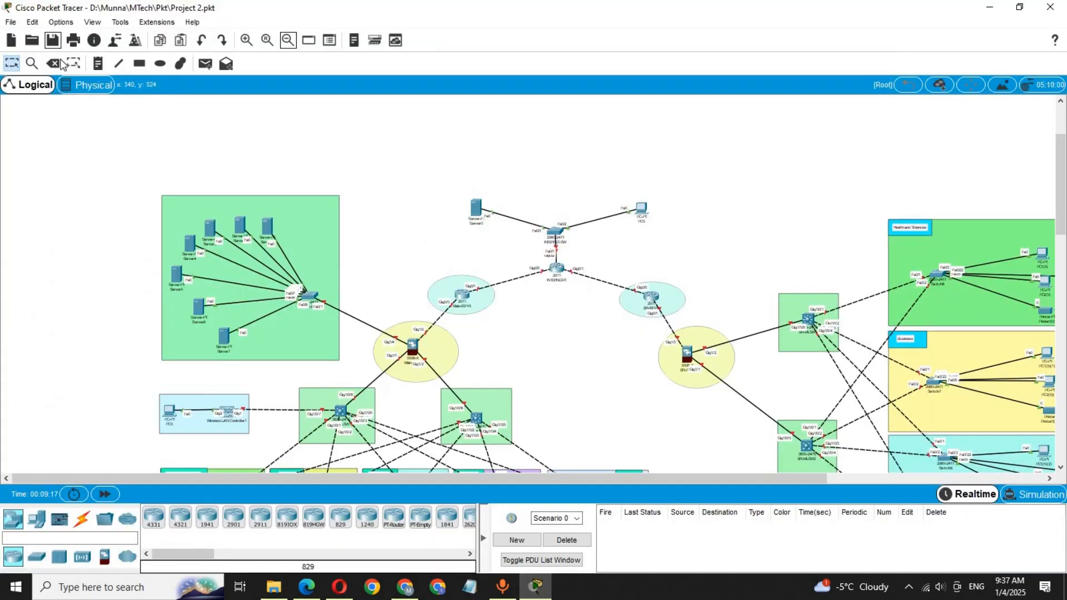
{"action": "left_click", "coordinate": [98, 64]}
{"action": "left_click", "coordinate": [541, 201]}
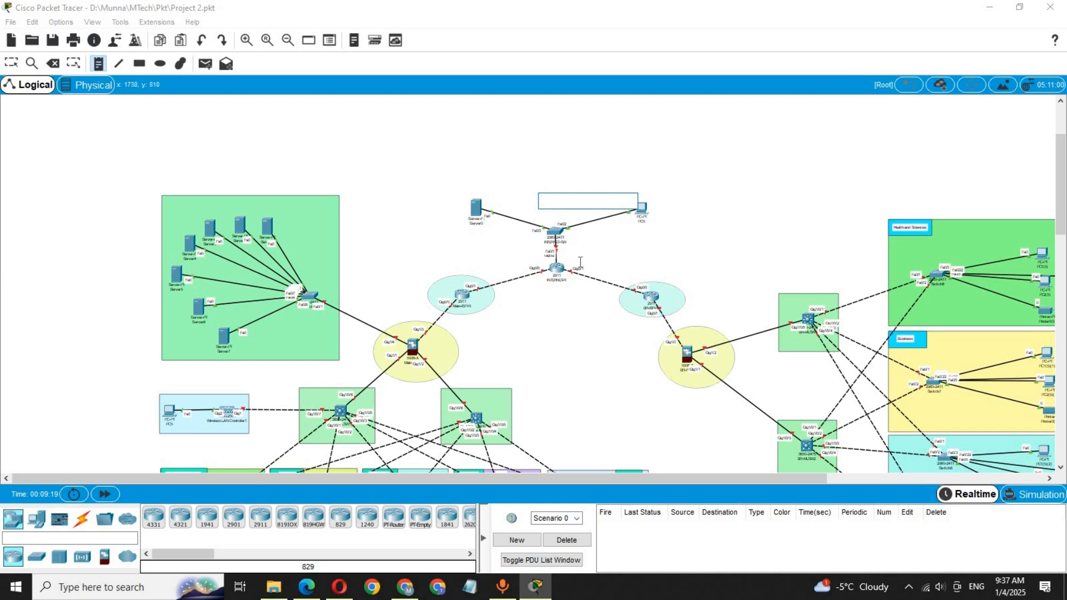
{"action": "type", "text": "8.0.0.0/8"}
{"action": "left_click", "coordinate": [15, 66]}
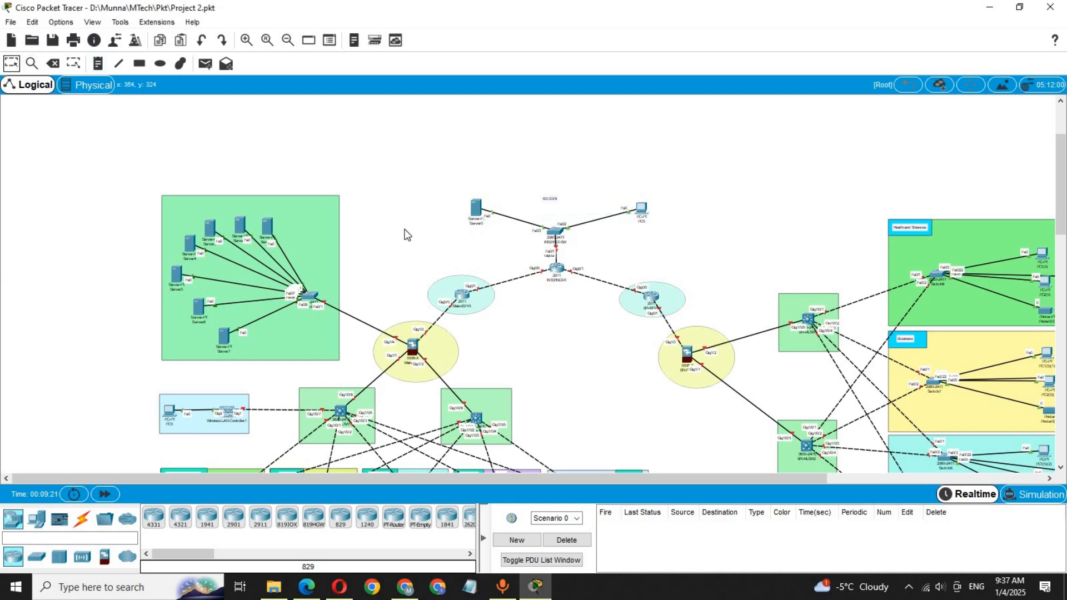
{"action": "left_click_drag", "start_coordinate": [550, 199], "coordinate": [553, 205]}
Switch to the addressing spreadsheet and copy the Main-ISP-Internet network address 20.20.20.0/30
{"action": "left_click", "coordinate": [341, 587]}
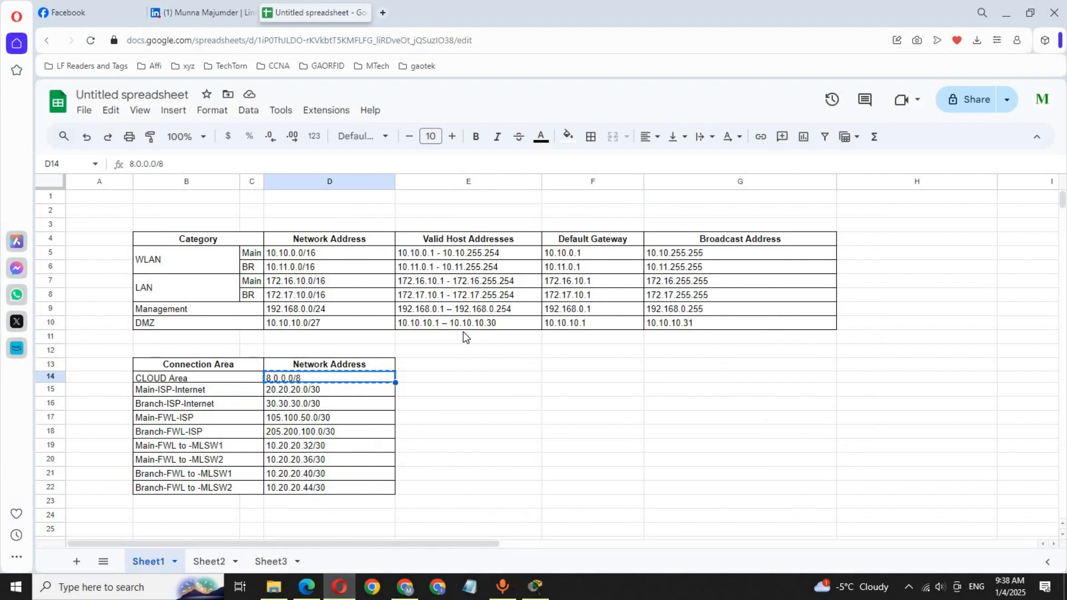
{"action": "left_click", "coordinate": [752, 392]}
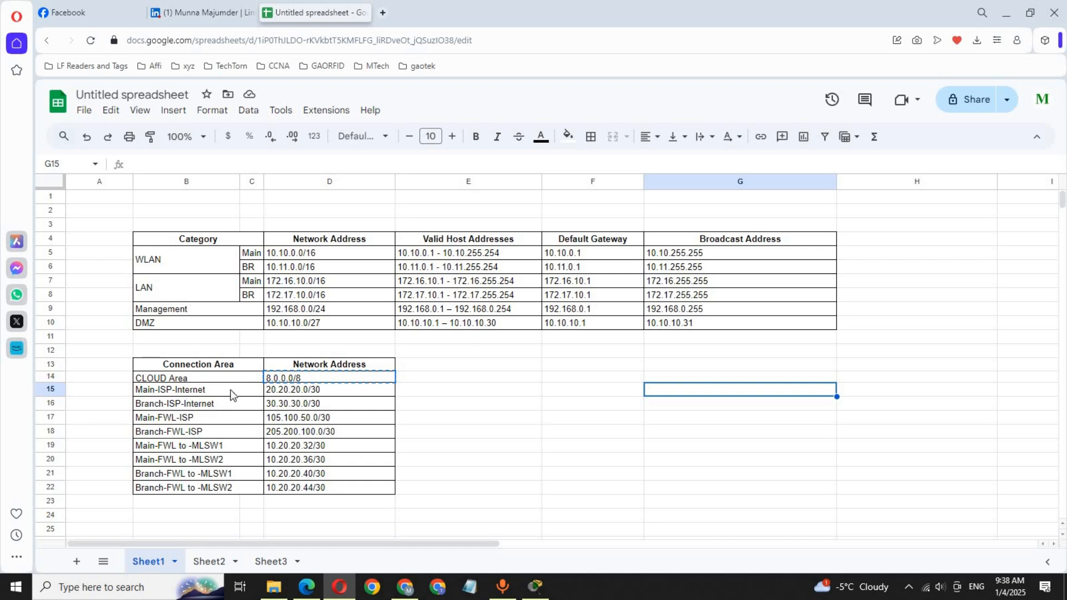
{"action": "left_click", "coordinate": [286, 393]}
{"action": "key", "text": "ctrl+c"}
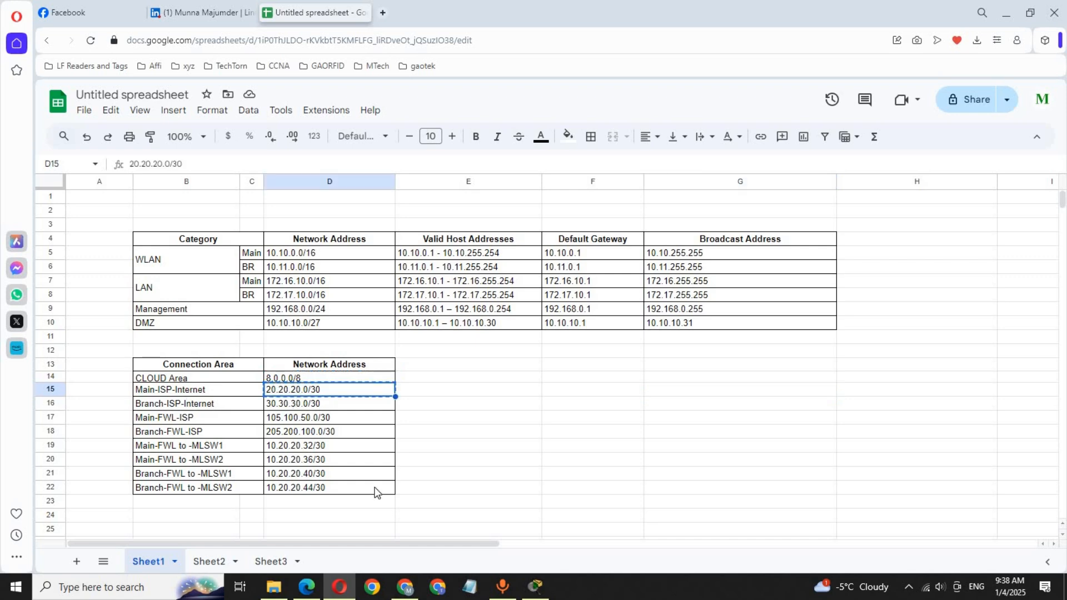
Return to Packet Tracer and place a note reading 20.20.20.0/30 on the link between the main ISP router and INTERNET-R
{"action": "left_click", "coordinate": [536, 588]}
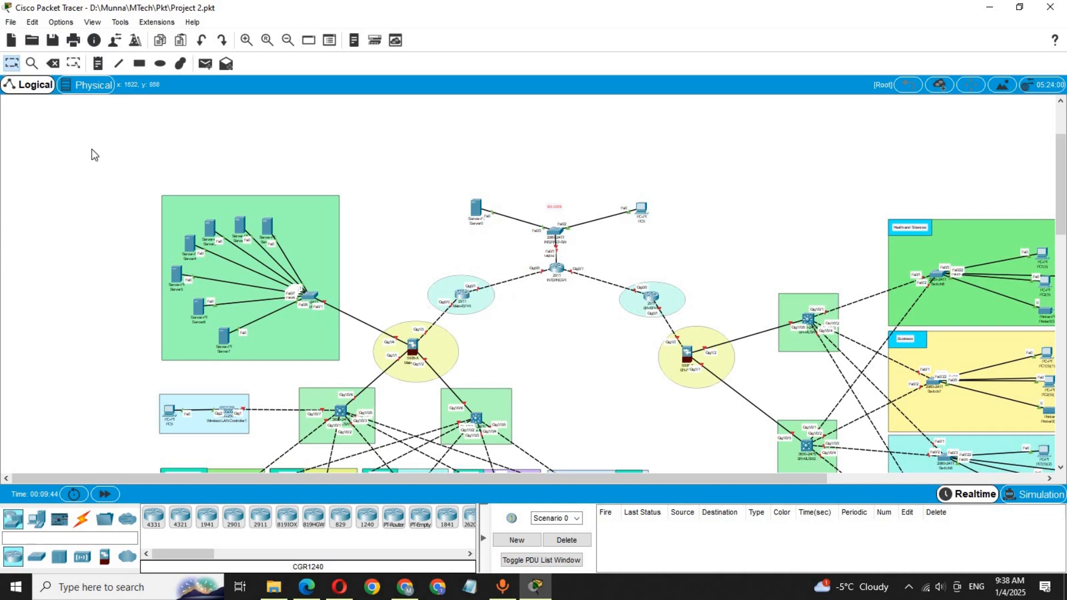
{"action": "key", "text": "n"}
{"action": "left_click", "coordinate": [493, 283]}
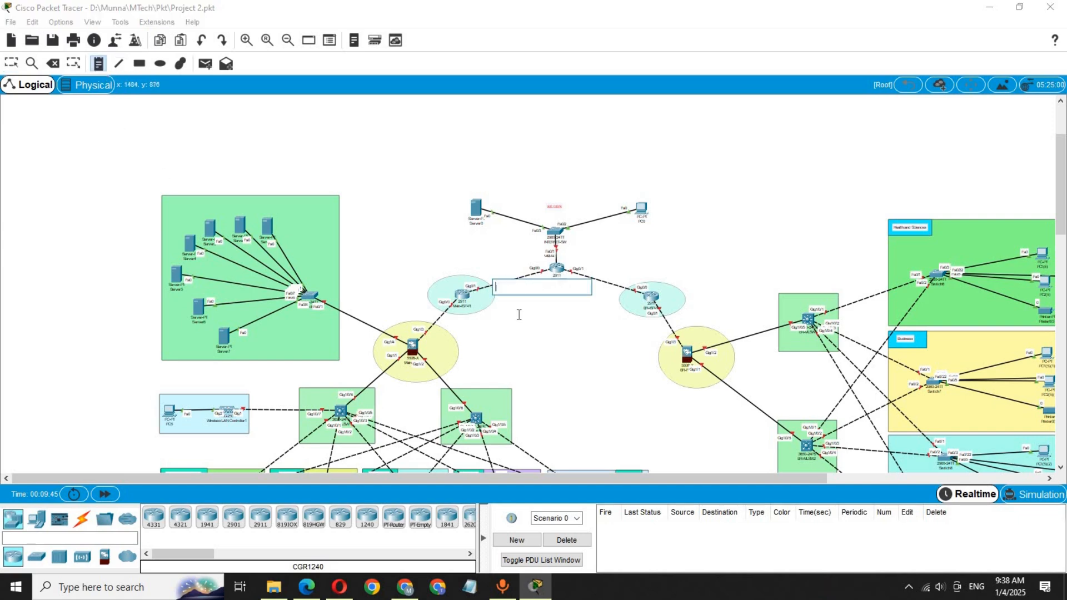
{"action": "key", "text": "ctrl+v"}
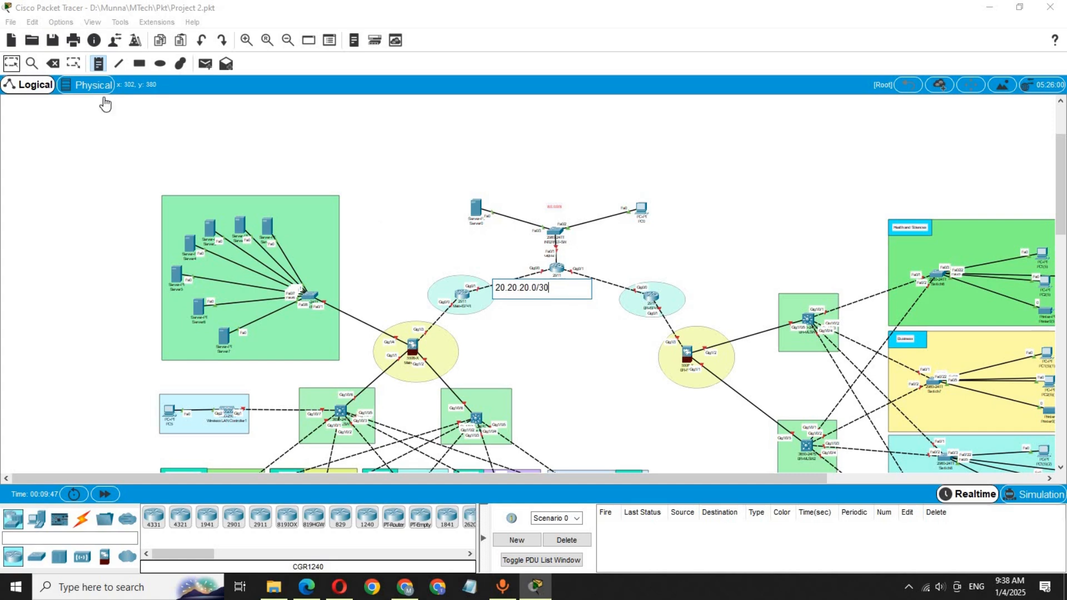
{"action": "left_click", "coordinate": [11, 63]}
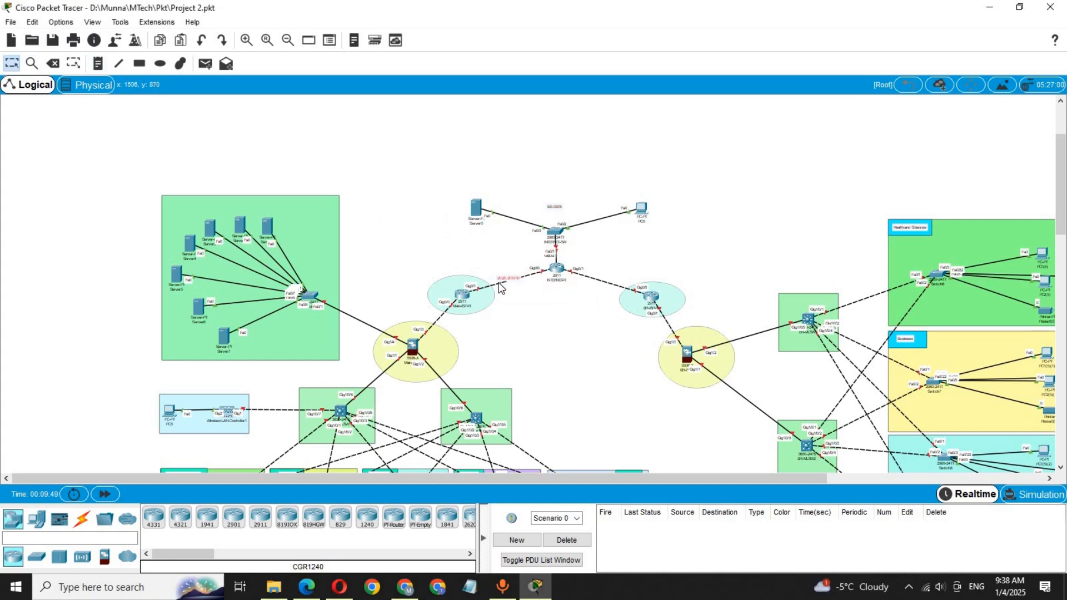
{"action": "left_click", "coordinate": [251, 41]}
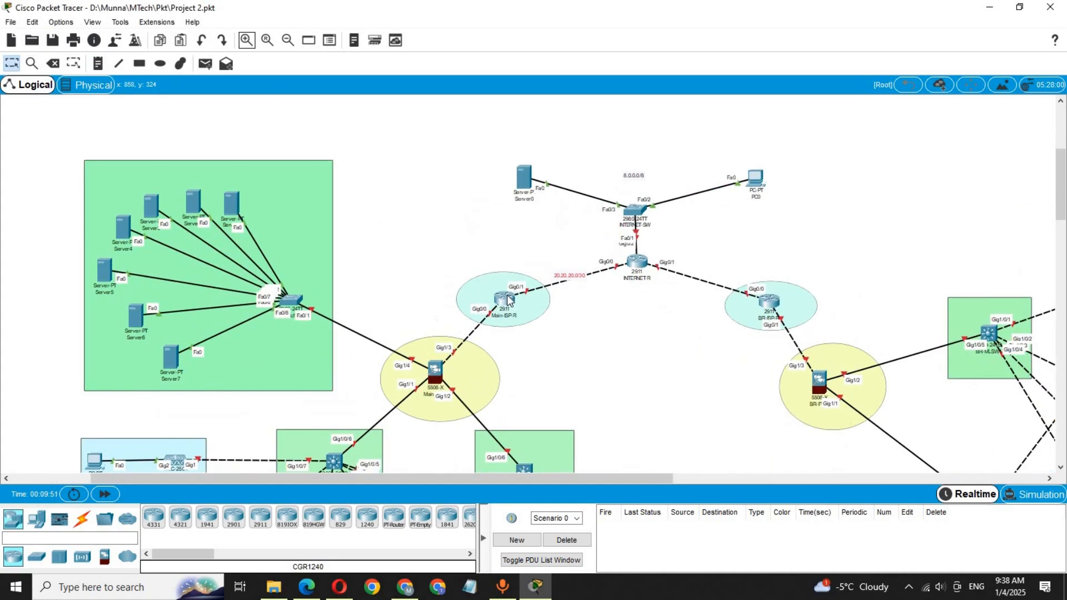
{"action": "left_click_drag", "start_coordinate": [572, 275], "coordinate": [575, 277]}
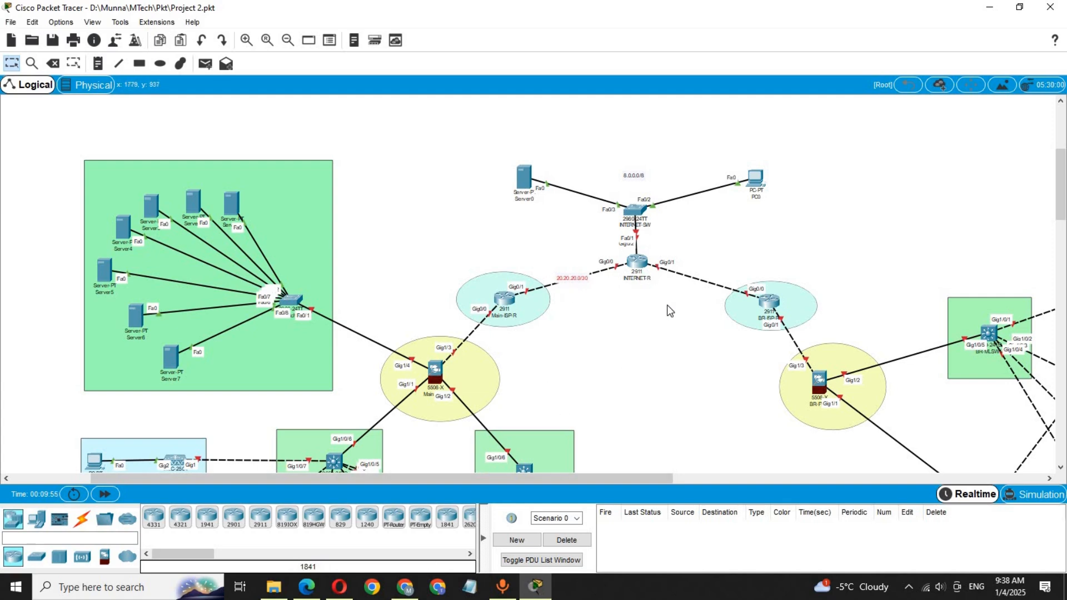
Copy the Branch-ISP-Internet address 30.30.30.0/30 from the spreadsheet into a Packet Tracer note on the link between INTERNET-R and BR-ISP-R
{"action": "left_click", "coordinate": [339, 588]}
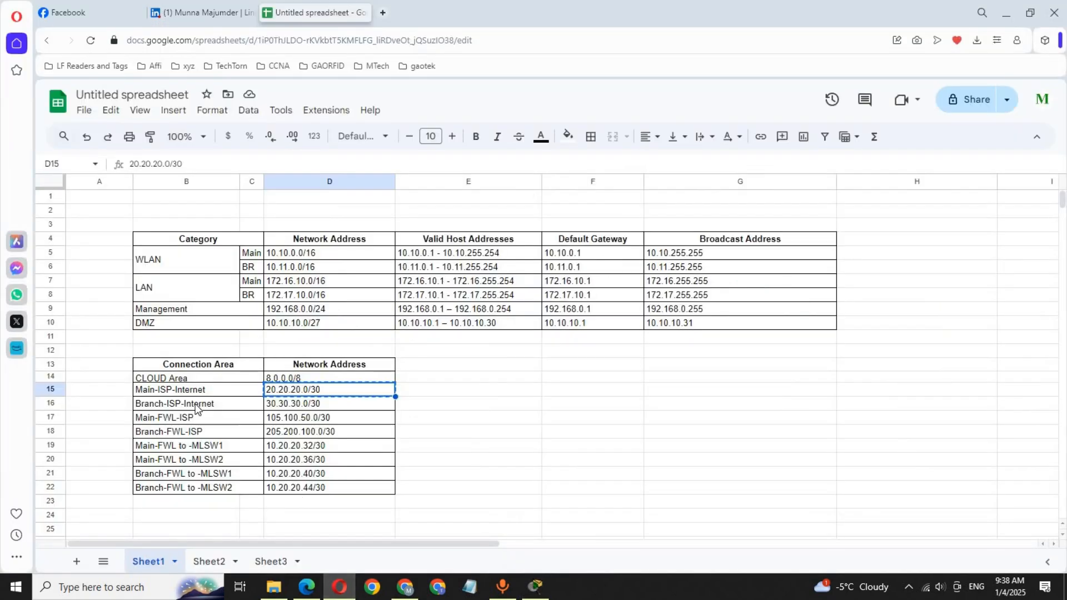
{"action": "left_click", "coordinate": [282, 407]}
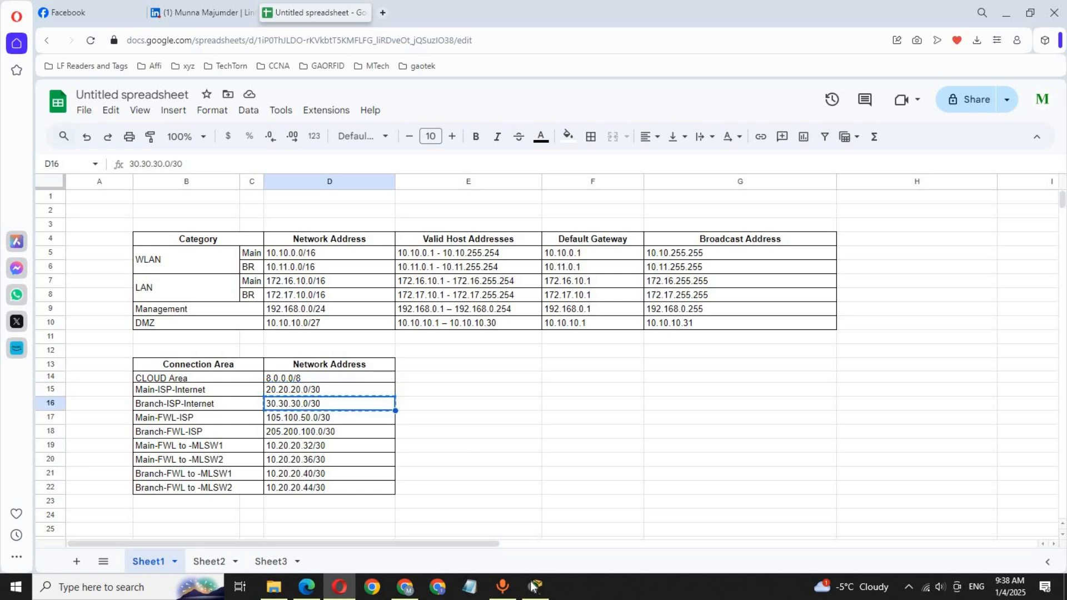
{"action": "left_click", "coordinate": [535, 586]}
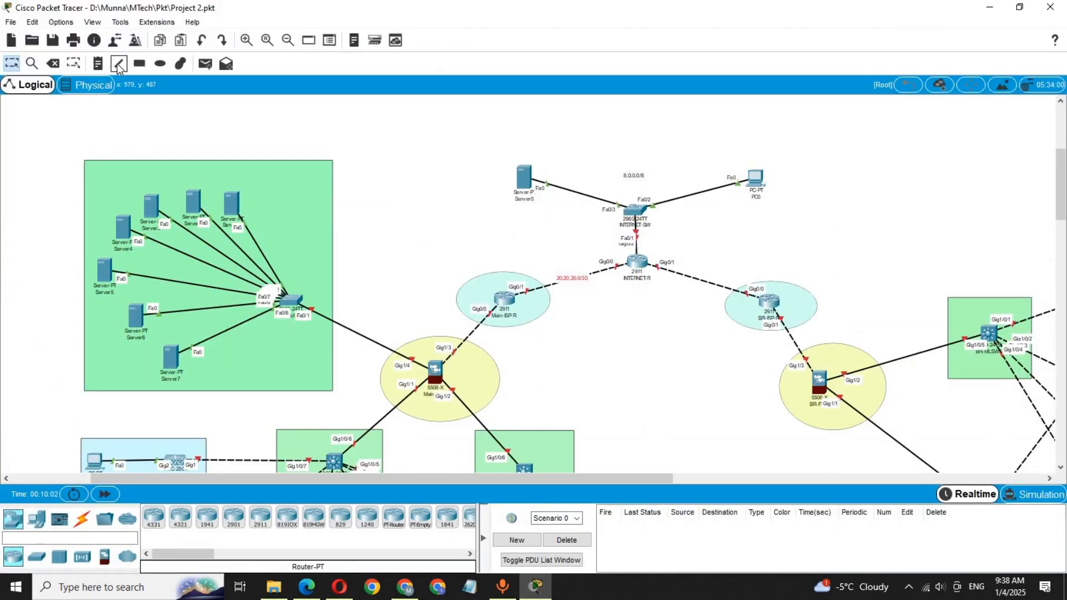
{"action": "left_click", "coordinate": [98, 64]}
{"action": "left_click", "coordinate": [686, 277]}
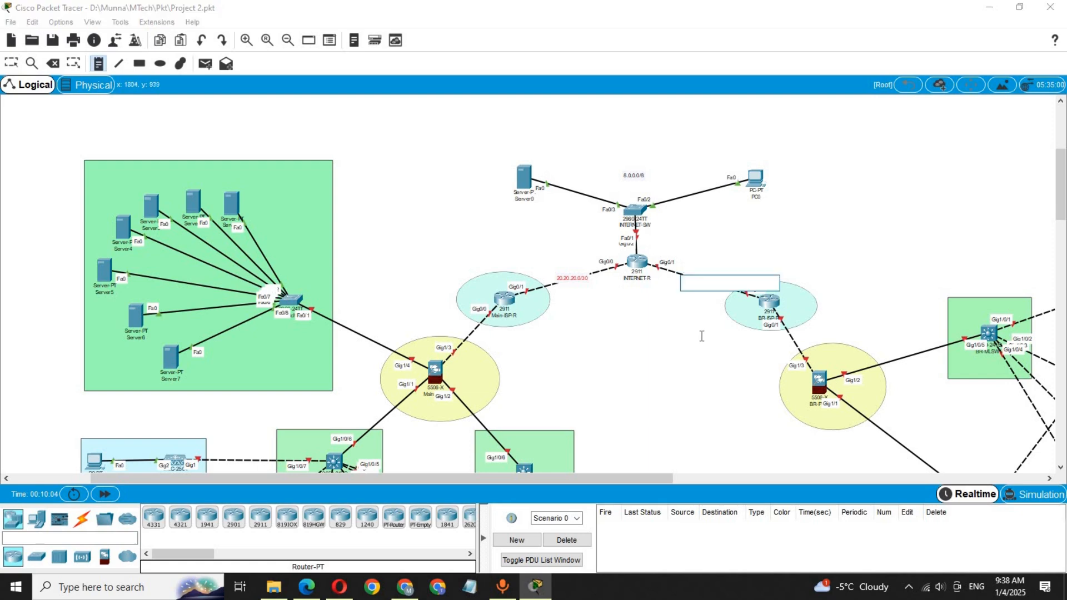
{"action": "key", "text": "ctrl+v"}
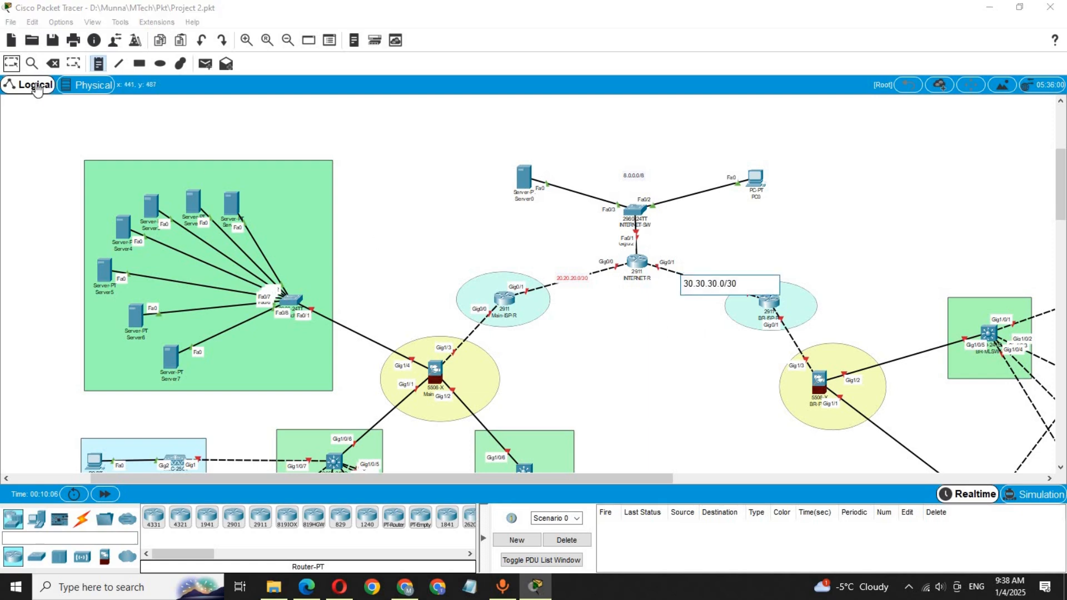
{"action": "key", "text": "Escape"}
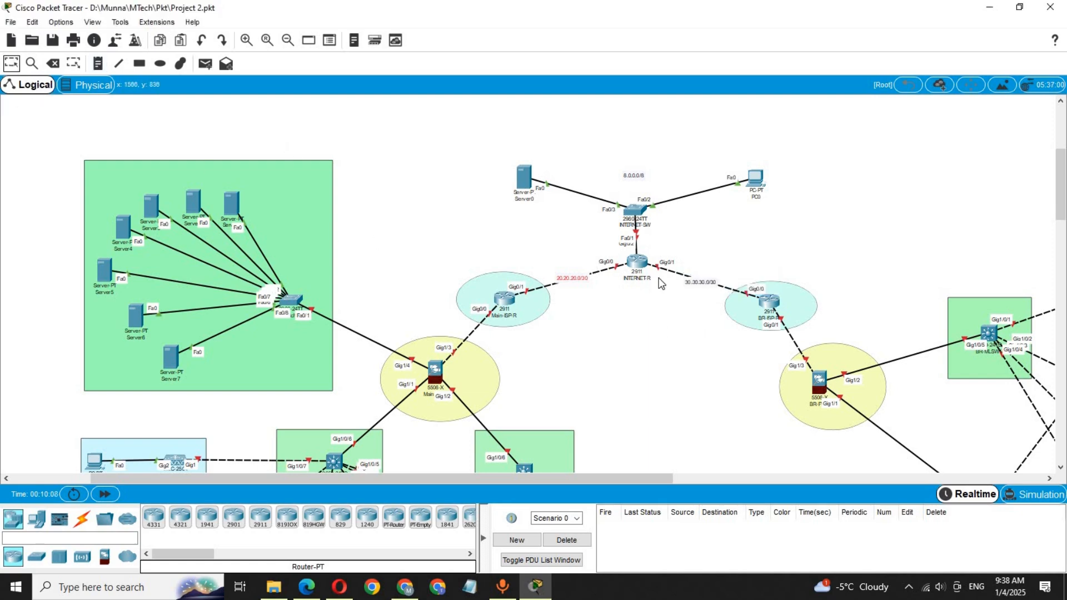
{"action": "left_click_drag", "start_coordinate": [692, 283], "coordinate": [693, 281]}
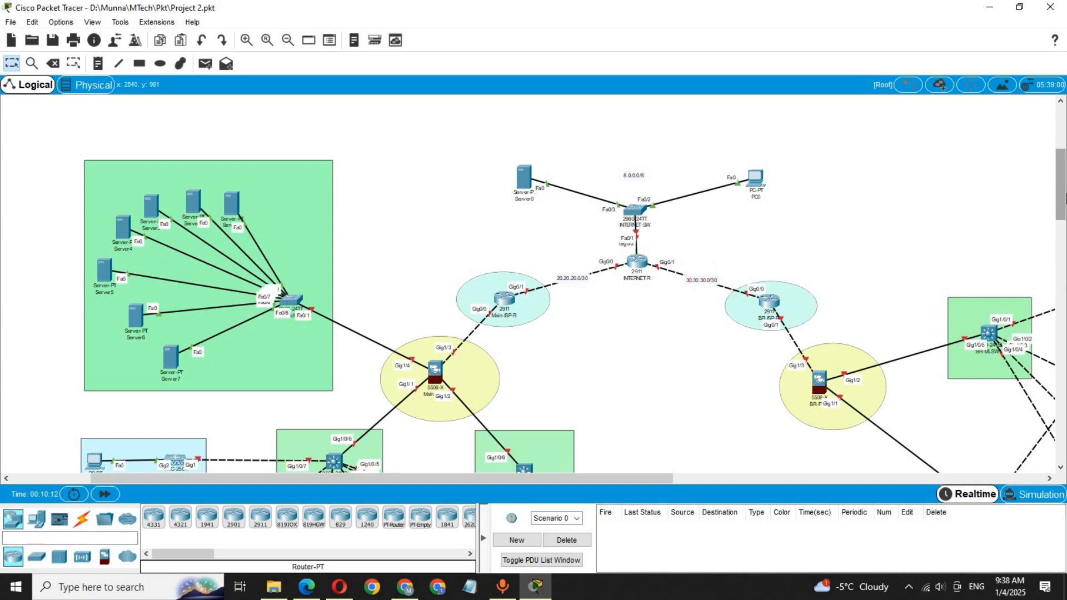
Copy the Main-FWL-ISP address 105.100.50.0/30 from the spreadsheet into a Packet Tracer note on the link between Main-ISP-R and the main firewall
{"action": "left_click_drag", "start_coordinate": [1061, 187], "coordinate": [1066, 207]}
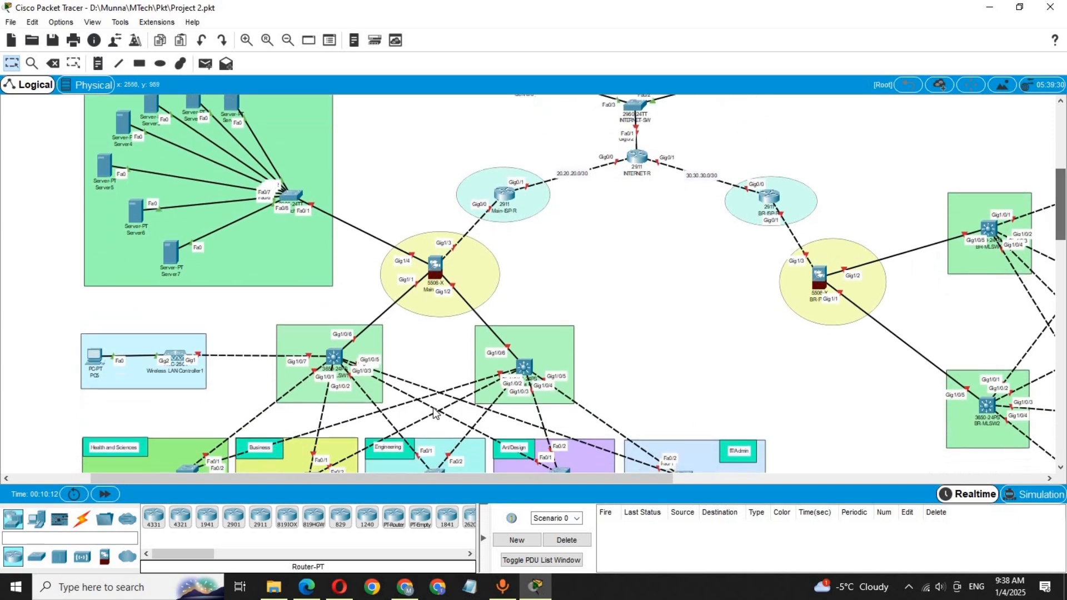
{"action": "left_click", "coordinate": [345, 584]}
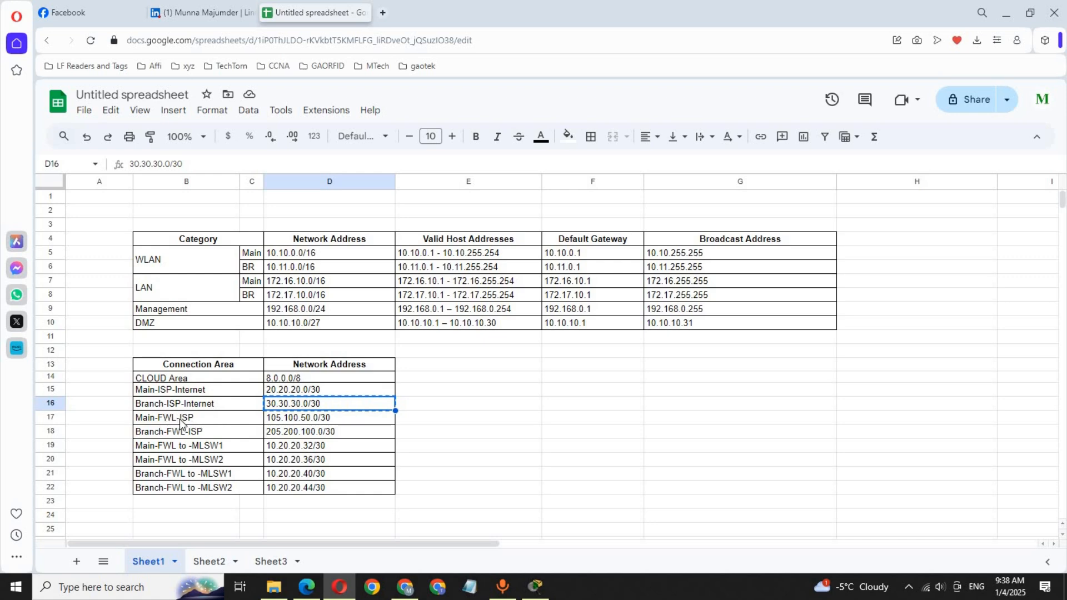
{"action": "left_click", "coordinate": [293, 425]}
{"action": "key", "text": "ctrl+c"}
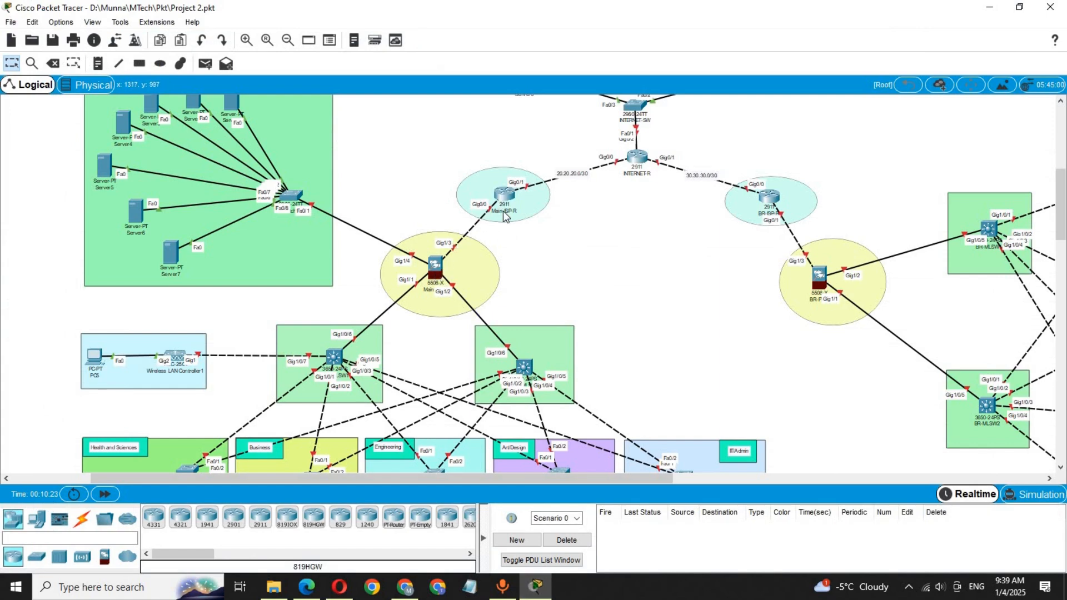
{"action": "left_click", "coordinate": [97, 63]}
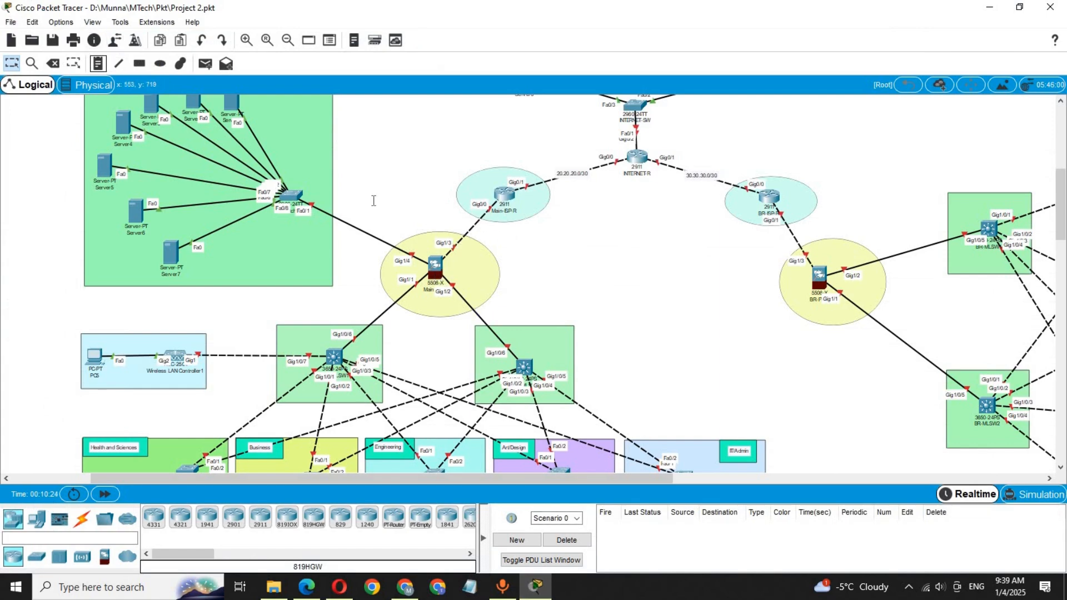
{"action": "left_click", "coordinate": [463, 229]}
{"action": "key", "text": "ctrl+v"}
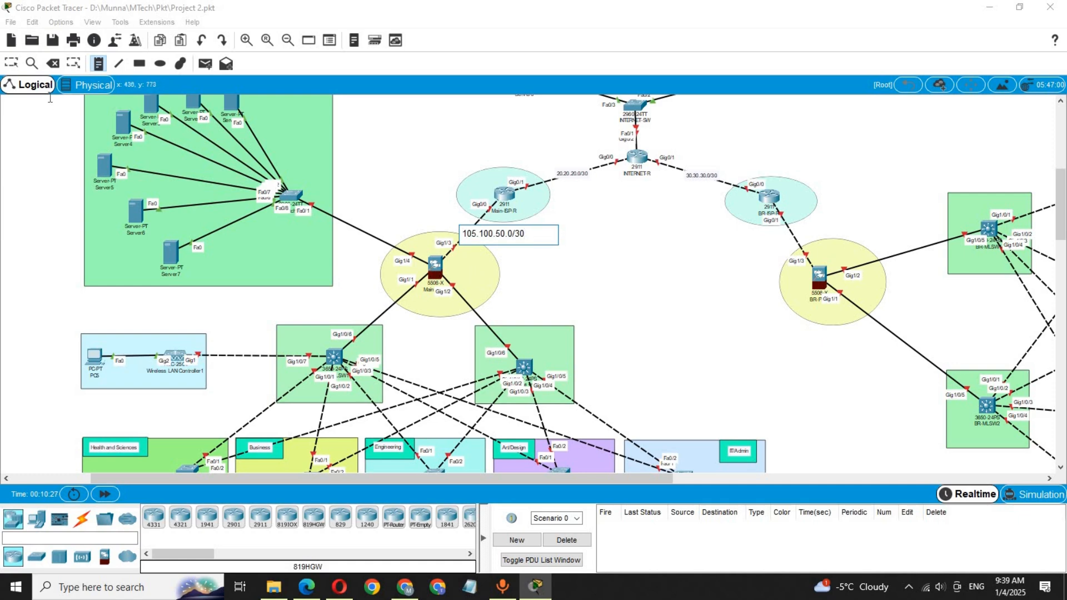
{"action": "left_click", "coordinate": [11, 62]}
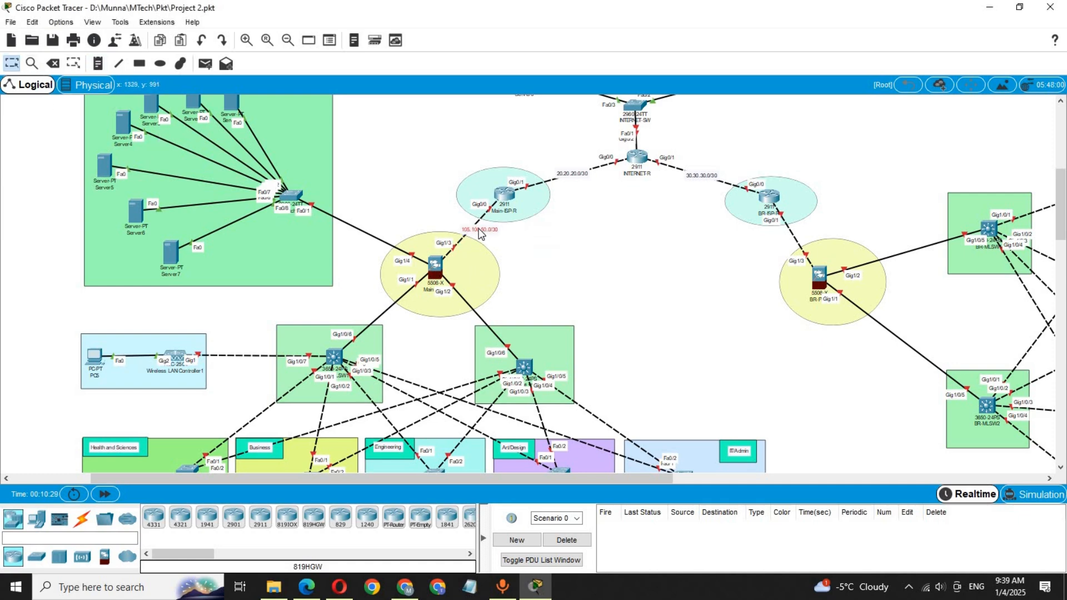
Copy the Branch-FWL-ISP address 205.200.100.0/30 from the spreadsheet into a Packet Tracer note on the link between BR-ISP-R and the branch firewall
{"action": "left_click", "coordinate": [339, 586]}
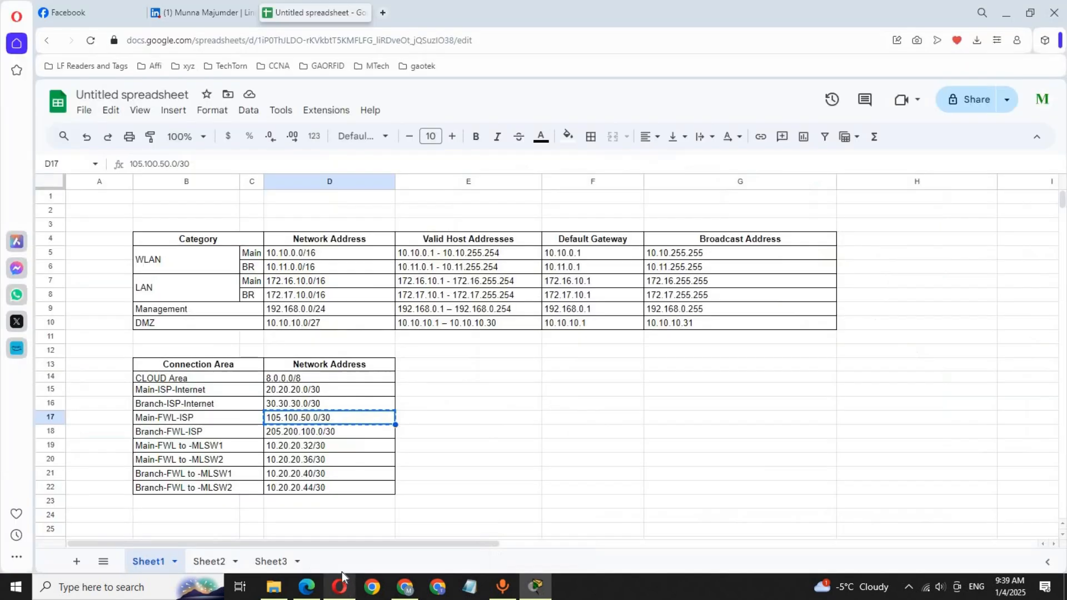
{"action": "left_click", "coordinate": [203, 436]}
{"action": "left_click", "coordinate": [284, 438]}
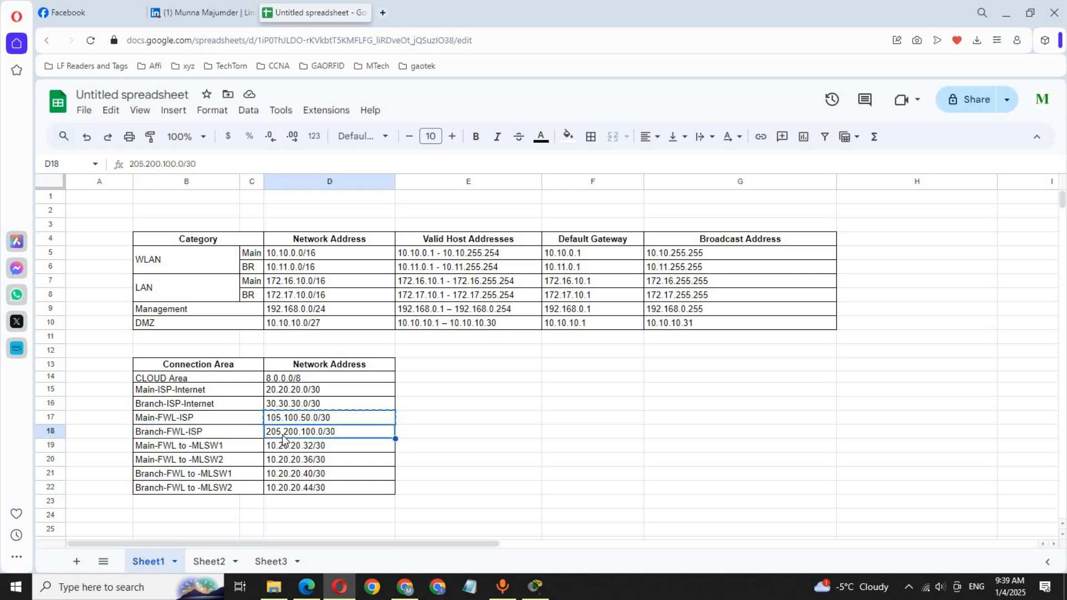
{"action": "left_click", "coordinate": [535, 587]}
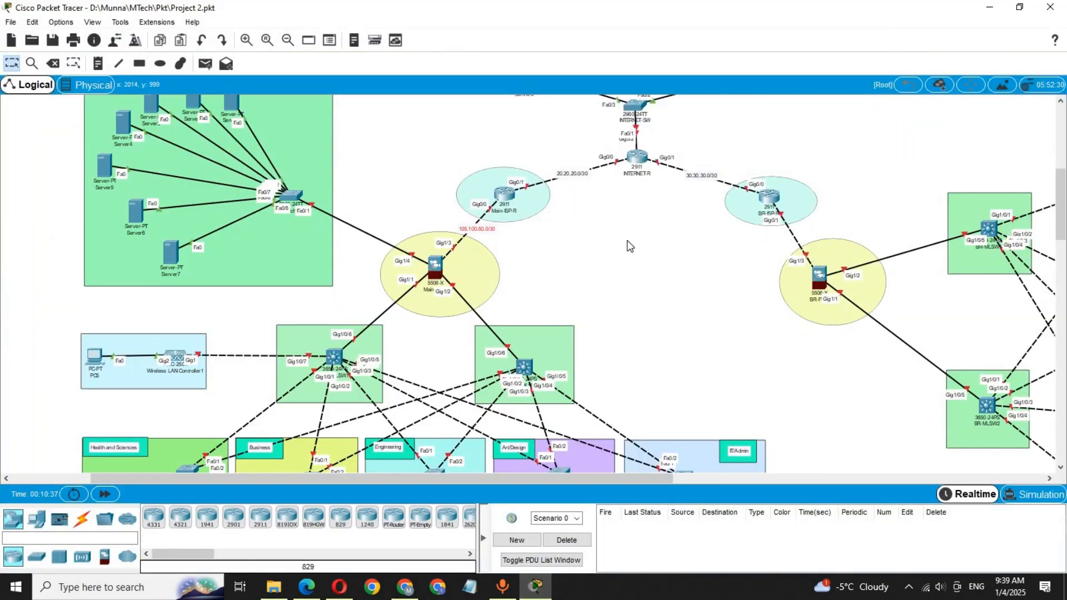
{"action": "left_click", "coordinate": [98, 63]}
{"action": "left_click", "coordinate": [788, 231]}
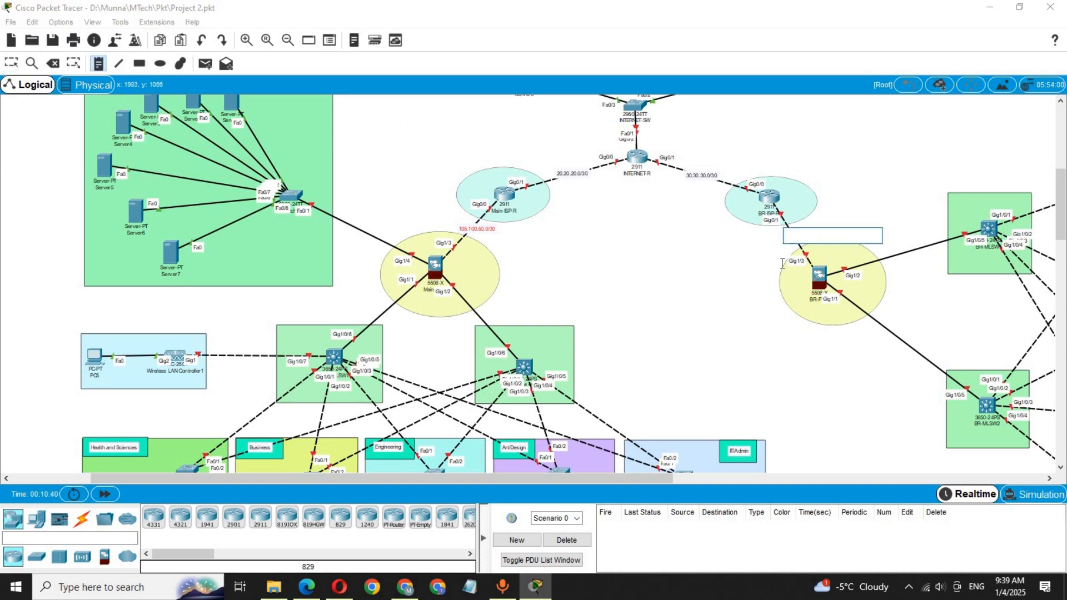
{"action": "key", "text": "ctrl+v"}
{"action": "left_click", "coordinate": [791, 316]}
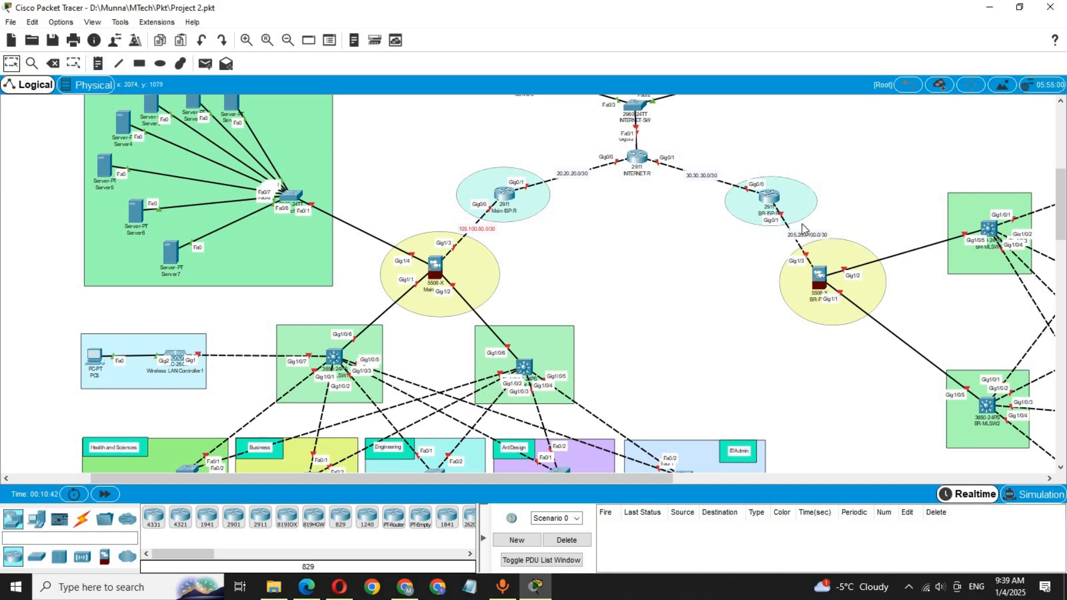
{"action": "left_click_drag", "start_coordinate": [797, 238], "coordinate": [789, 237]}
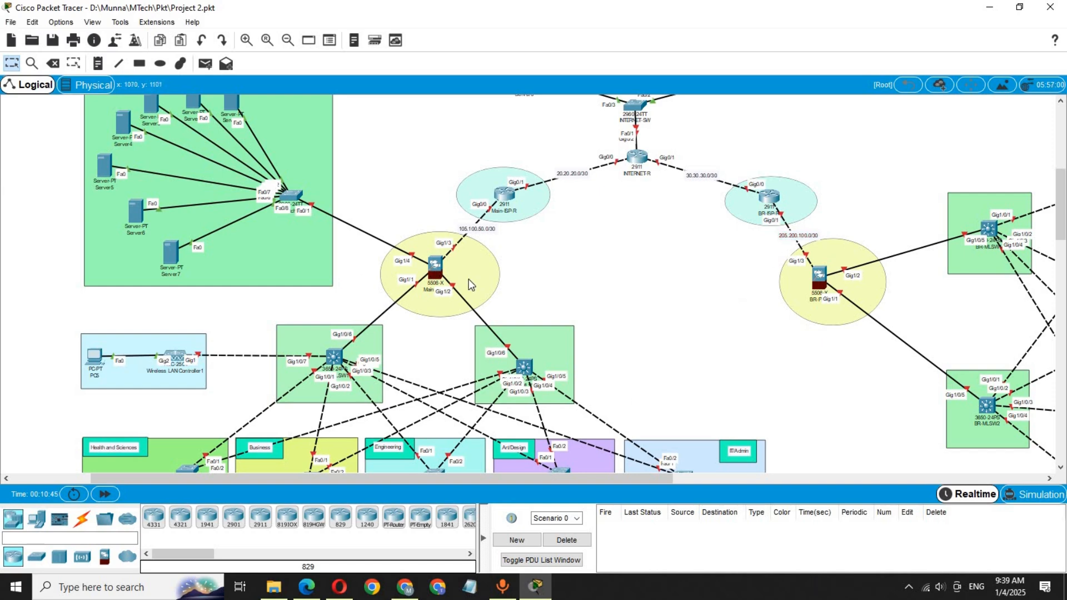
Copy the Main-FWL to -MLSW1 address 10.20.20.32/30 from the spreadsheet into a Packet Tracer note on the main firewall's Gig1/1 link
{"action": "left_click", "coordinate": [339, 586]}
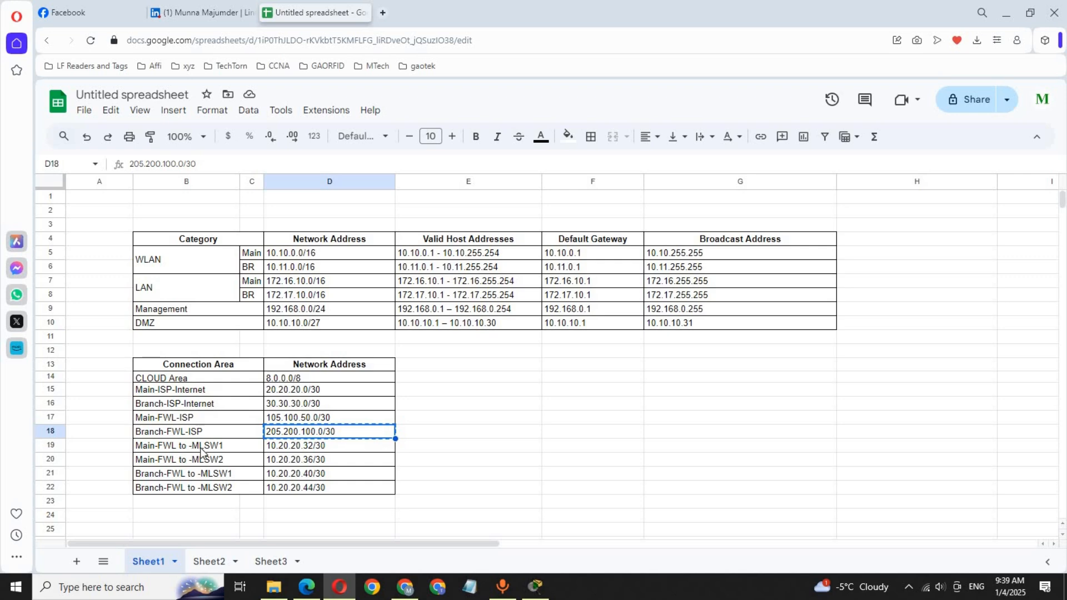
{"action": "left_click", "coordinate": [292, 448]}
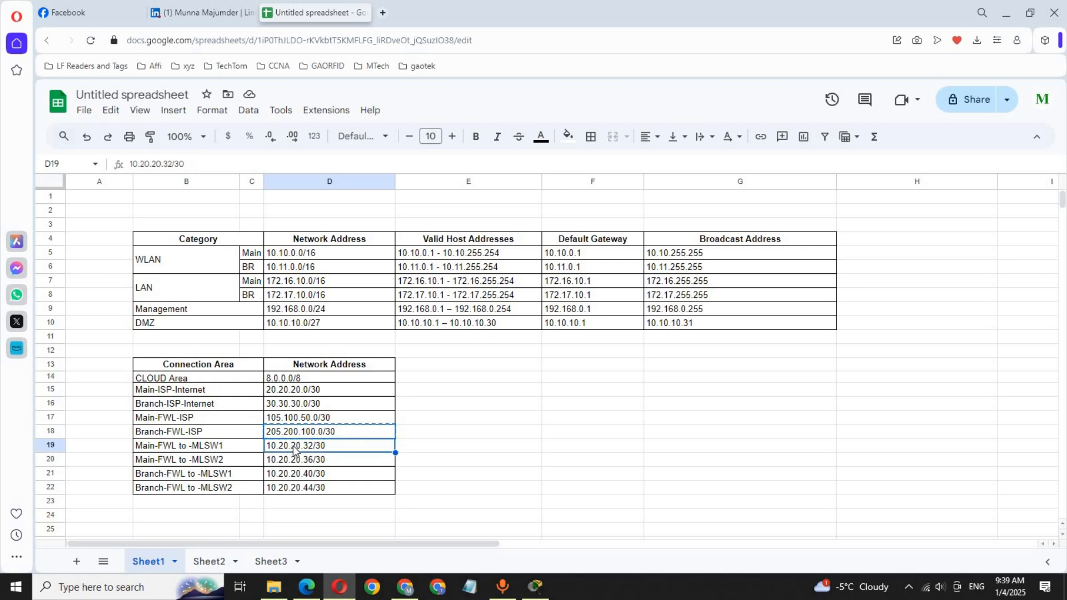
{"action": "left_click", "coordinate": [535, 586]}
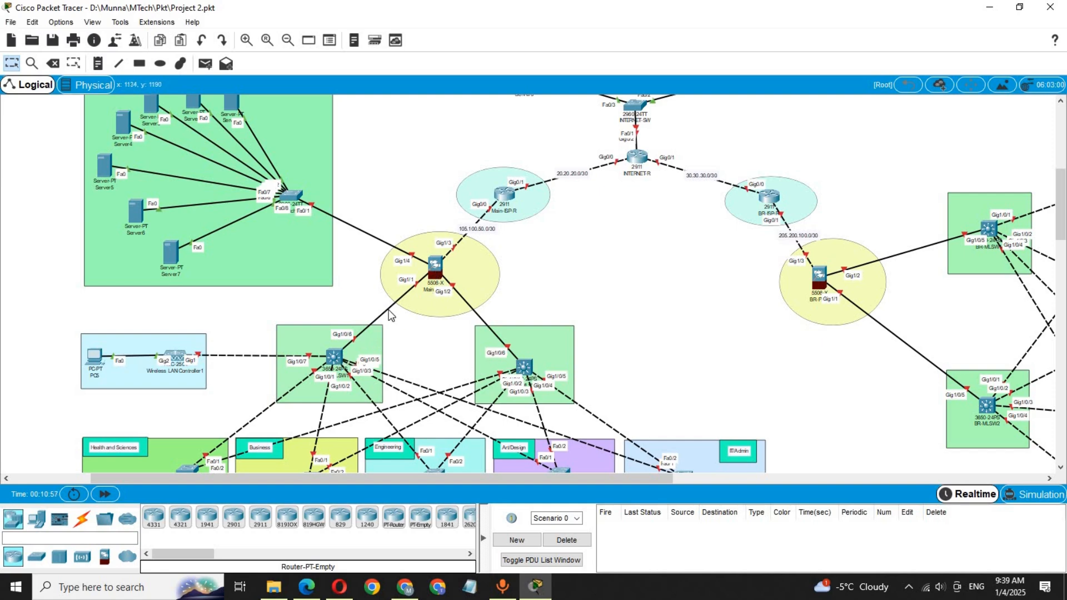
{"action": "left_click", "coordinate": [97, 63]}
{"action": "left_click", "coordinate": [361, 310]}
{"action": "key", "text": "ctrl+v"}
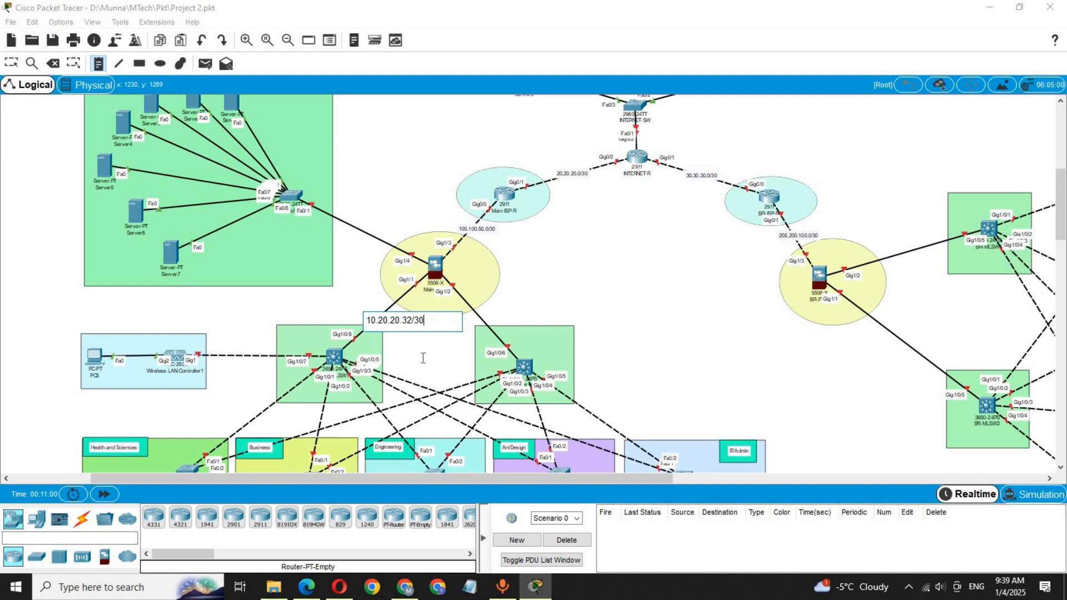
{"action": "left_click", "coordinate": [11, 63]}
{"action": "left_click", "coordinate": [383, 309]}
{"action": "left_click_drag", "start_coordinate": [380, 320], "coordinate": [382, 313]}
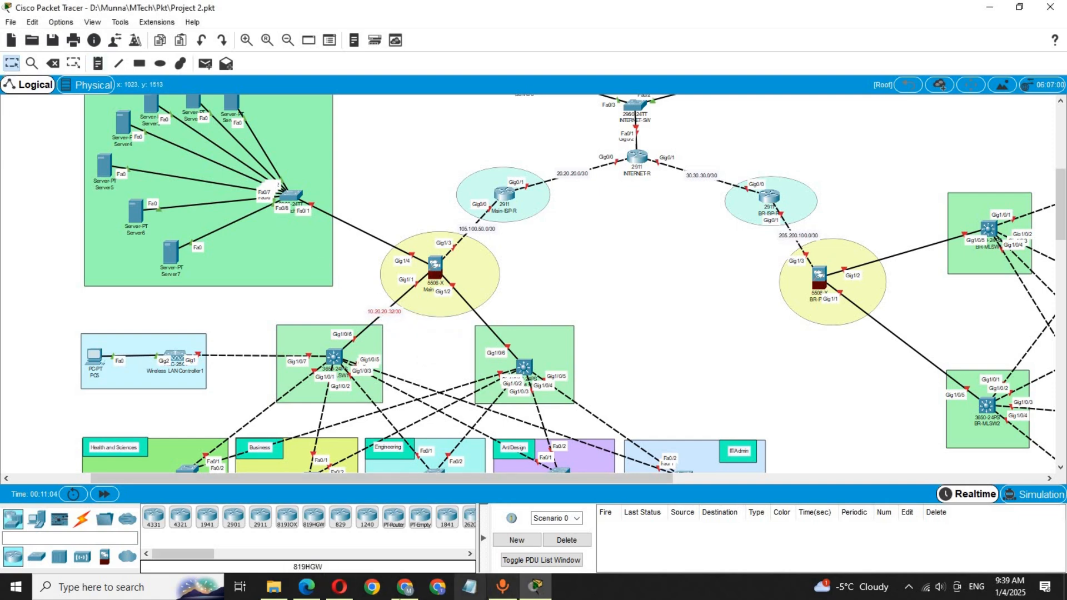
Copy the Main-FWL to -MLSW2 address 10.20.20.36/30 from the spreadsheet into a Packet Tracer note on the main firewall's Gig1/2 link
{"action": "left_click", "coordinate": [340, 587]}
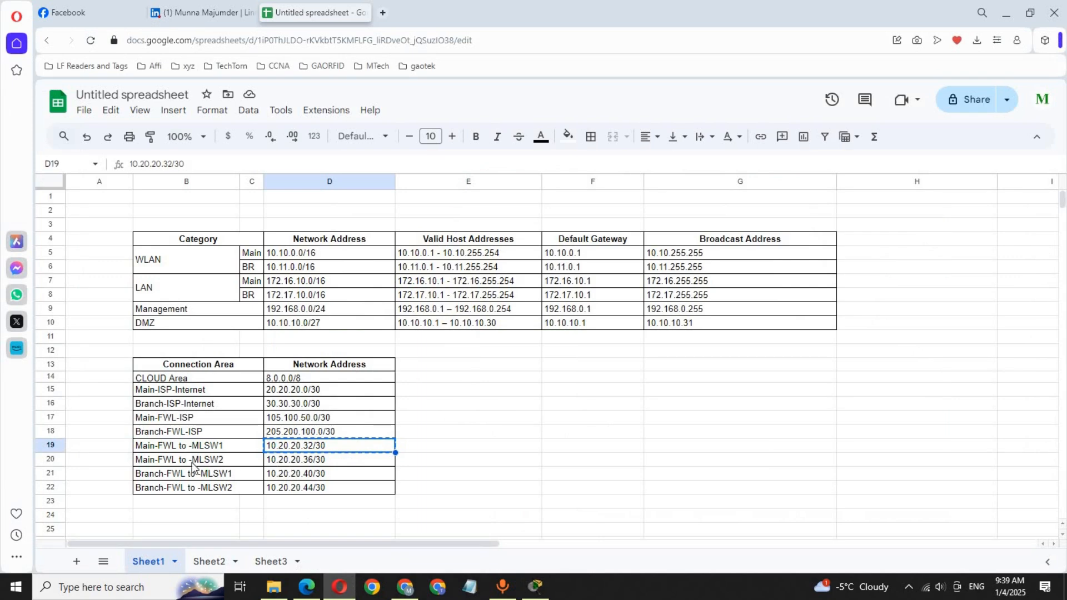
{"action": "left_click", "coordinate": [285, 465]}
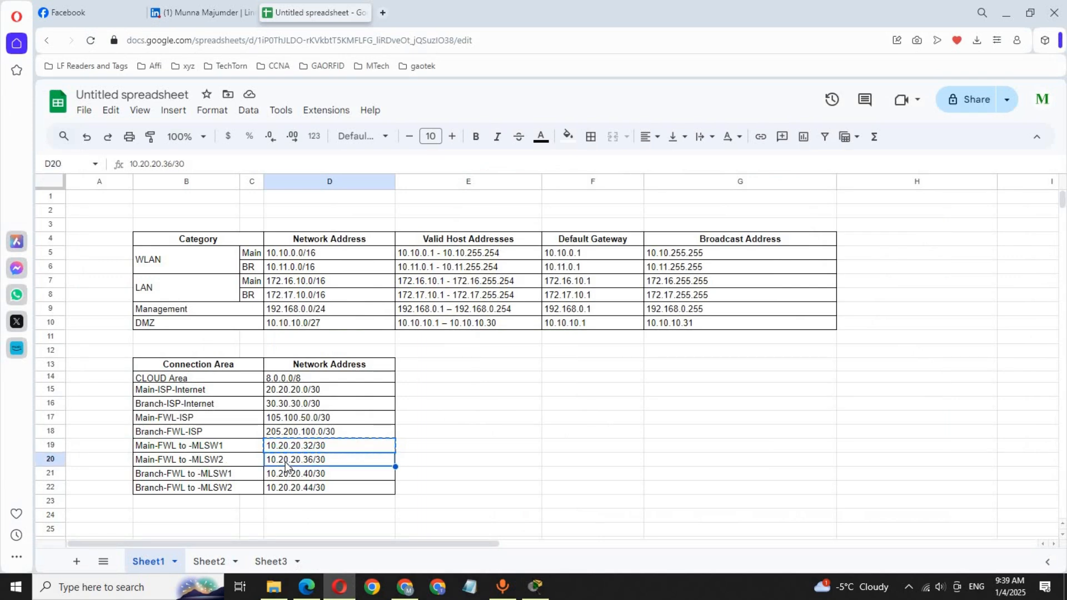
{"action": "left_click", "coordinate": [535, 588]}
{"action": "left_click", "coordinate": [98, 63]}
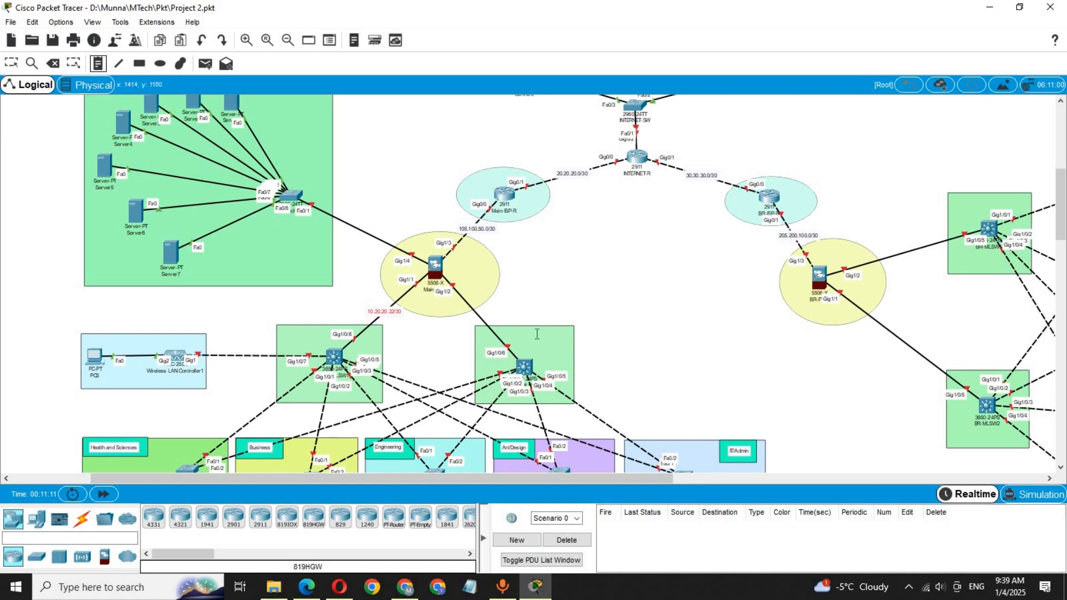
{"action": "left_click", "coordinate": [476, 316]}
{"action": "key", "text": "ctrl+v"}
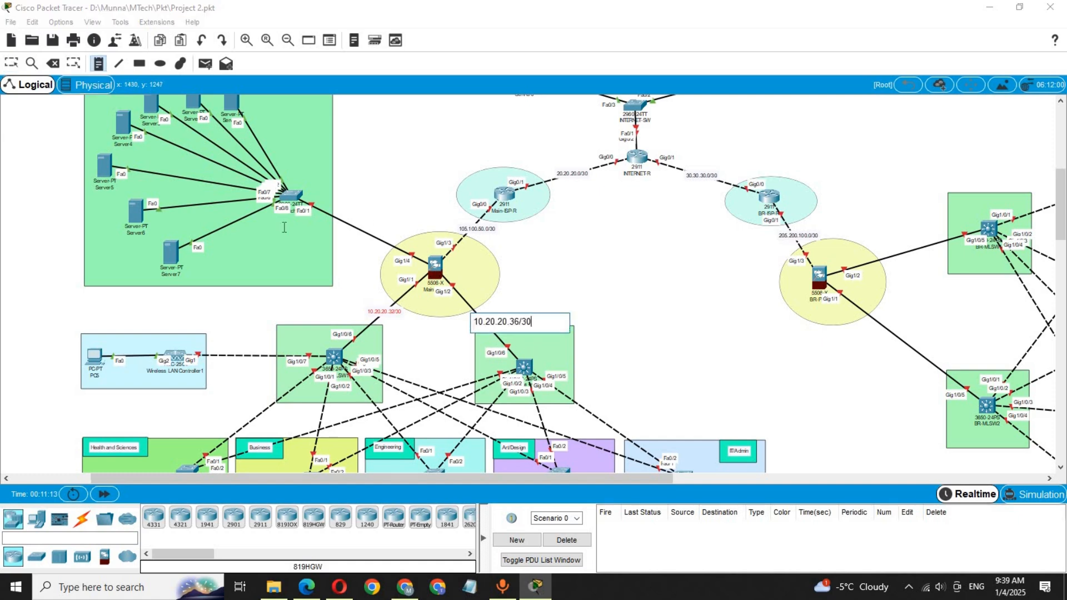
{"action": "left_click", "coordinate": [12, 62]}
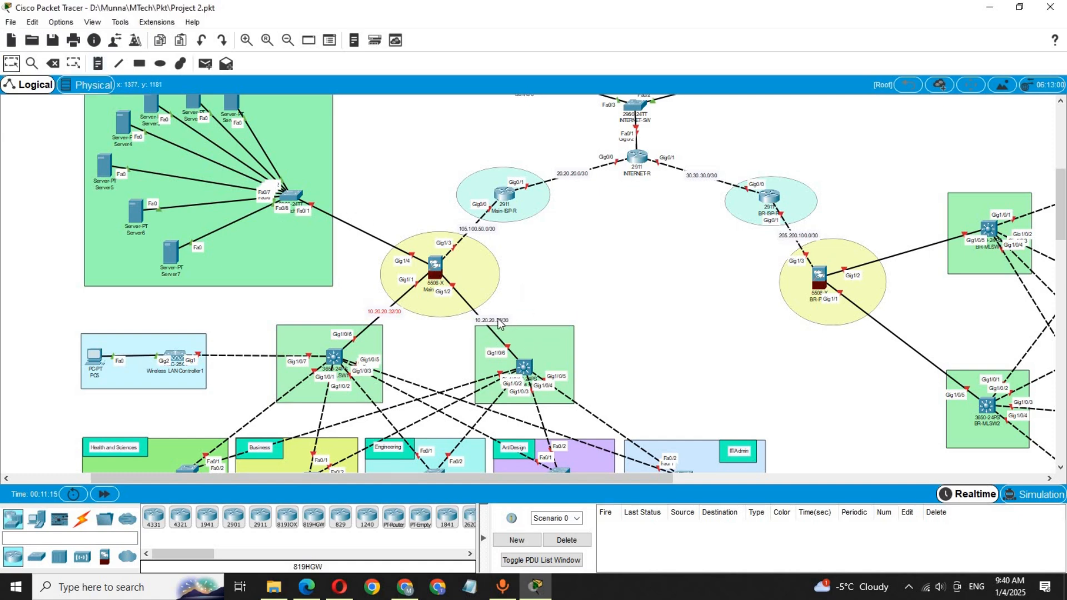
{"action": "left_click_drag", "start_coordinate": [498, 321], "coordinate": [492, 319]}
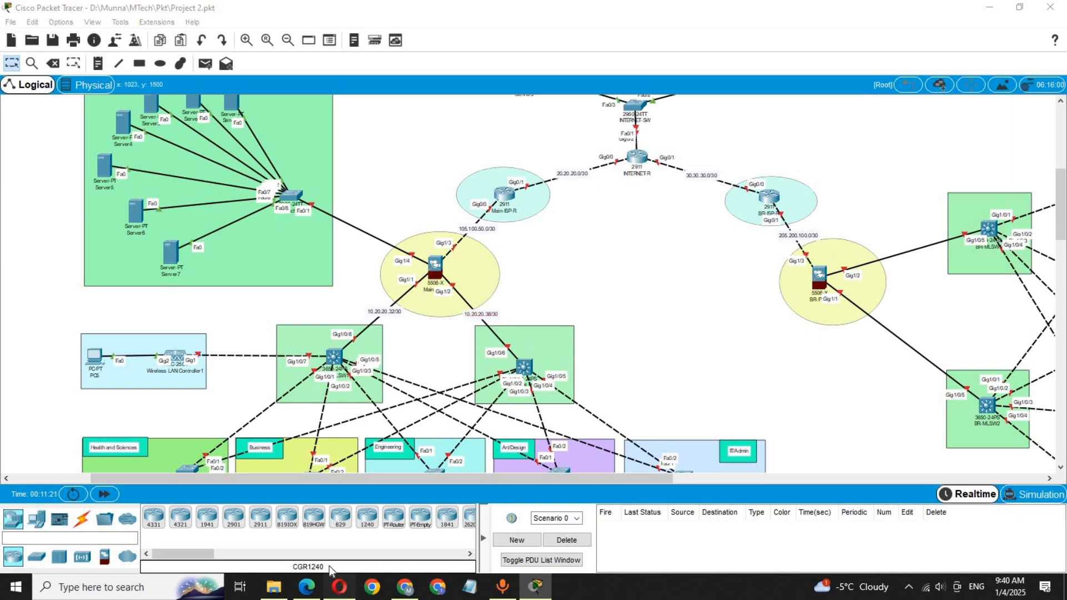
Copy the Branch-FWL to -MLSW1 address 10.20.20.40/30 from the spreadsheet into a Packet Tracer note on the link from the branch firewall to BR-MLSW1
{"action": "left_click", "coordinate": [339, 587]}
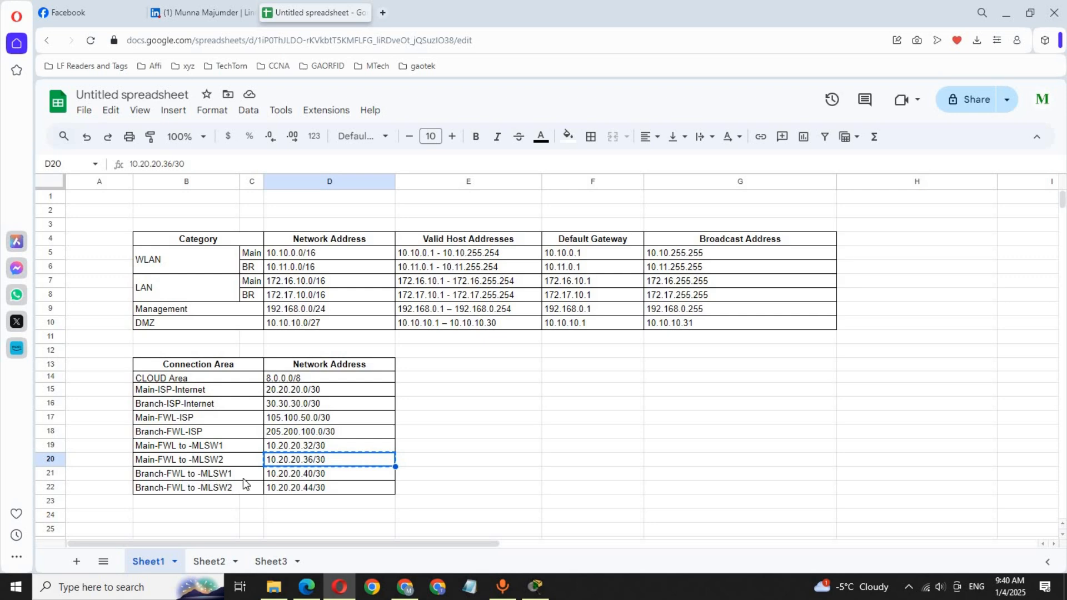
{"action": "left_click", "coordinate": [295, 476]}
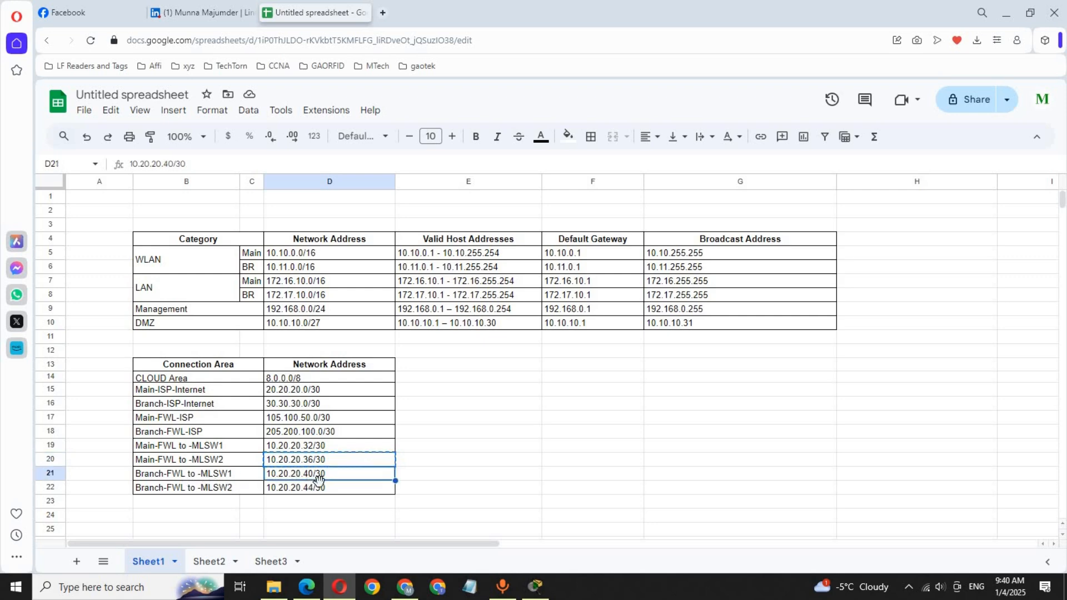
{"action": "key", "text": "ctrl+c"}
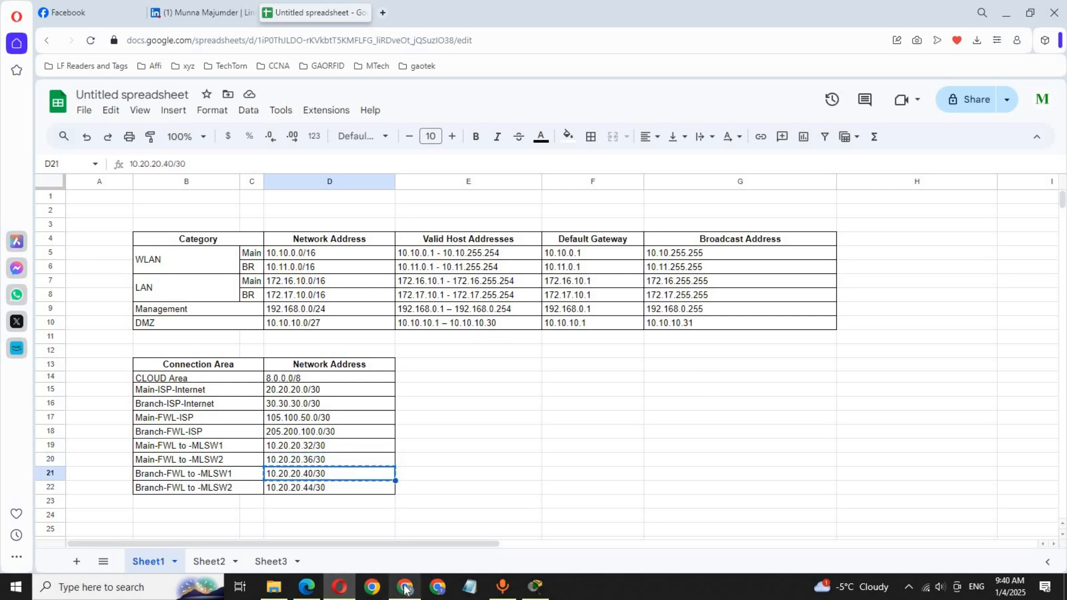
{"action": "left_click", "coordinate": [535, 586]}
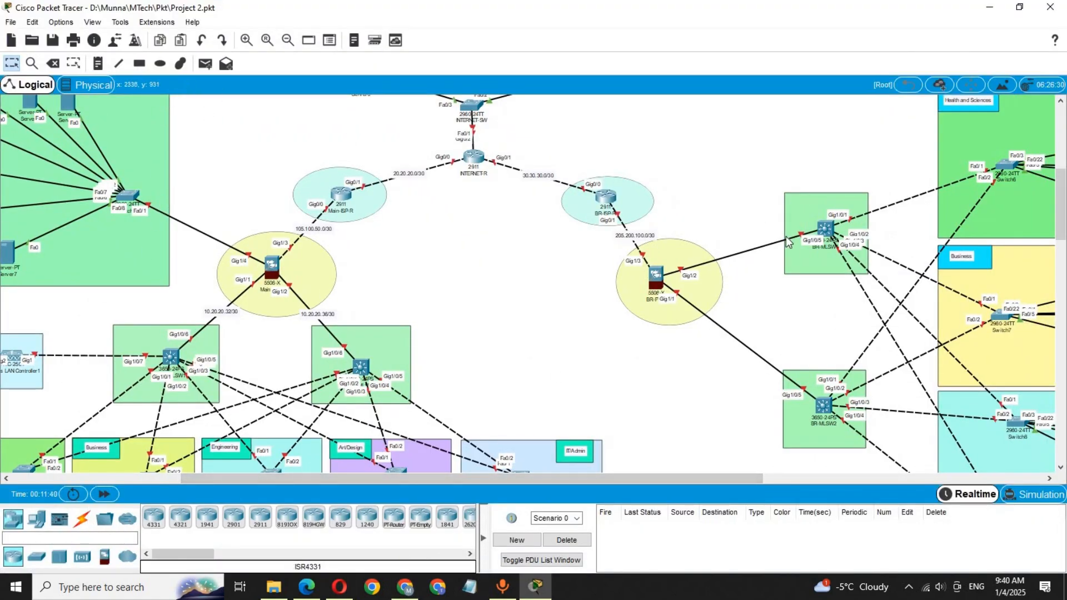
{"action": "left_click", "coordinate": [96, 64]}
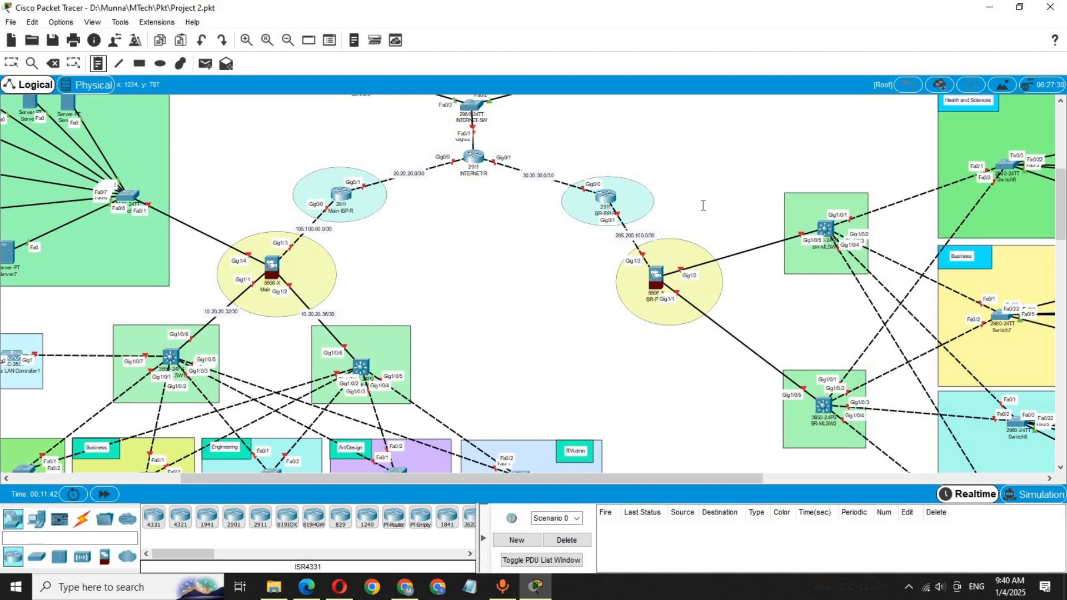
{"action": "left_click", "coordinate": [730, 252]}
{"action": "key", "text": "ctrl+v"}
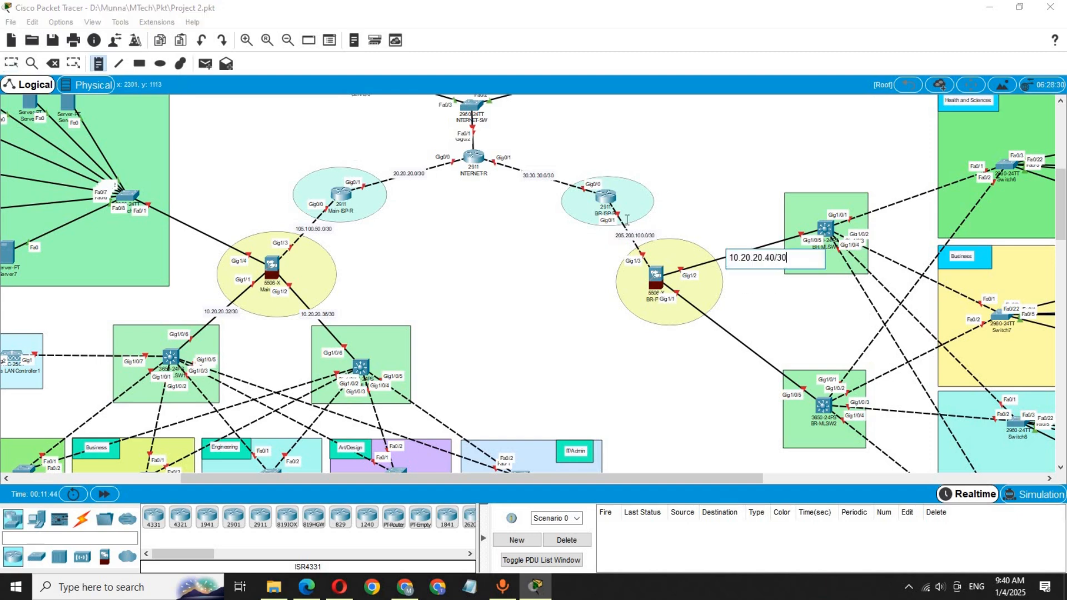
{"action": "left_click", "coordinate": [12, 63]}
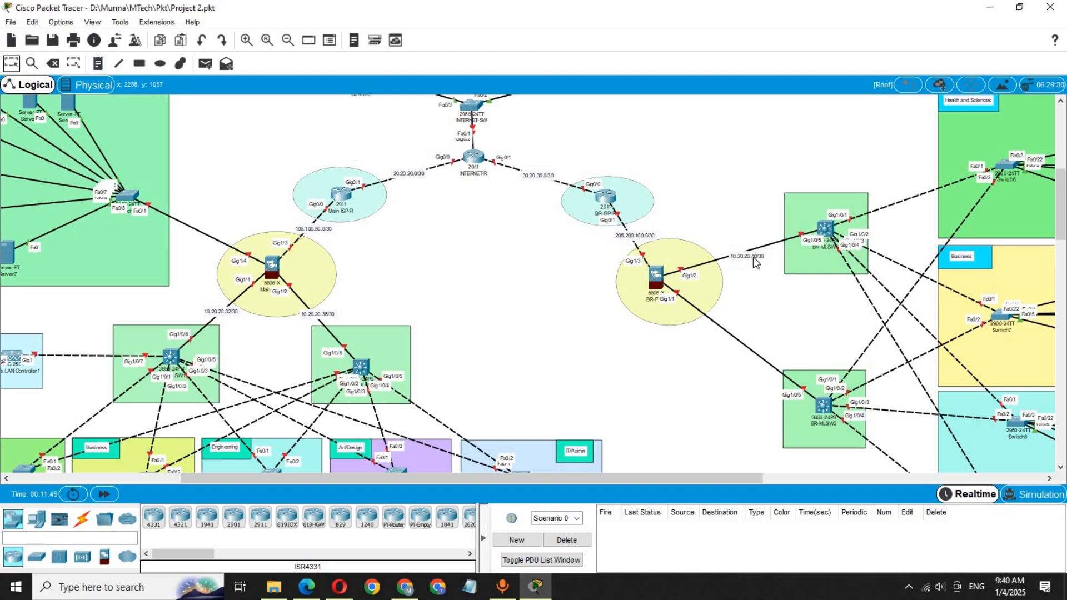
{"action": "left_click_drag", "start_coordinate": [752, 257], "coordinate": [752, 251]}
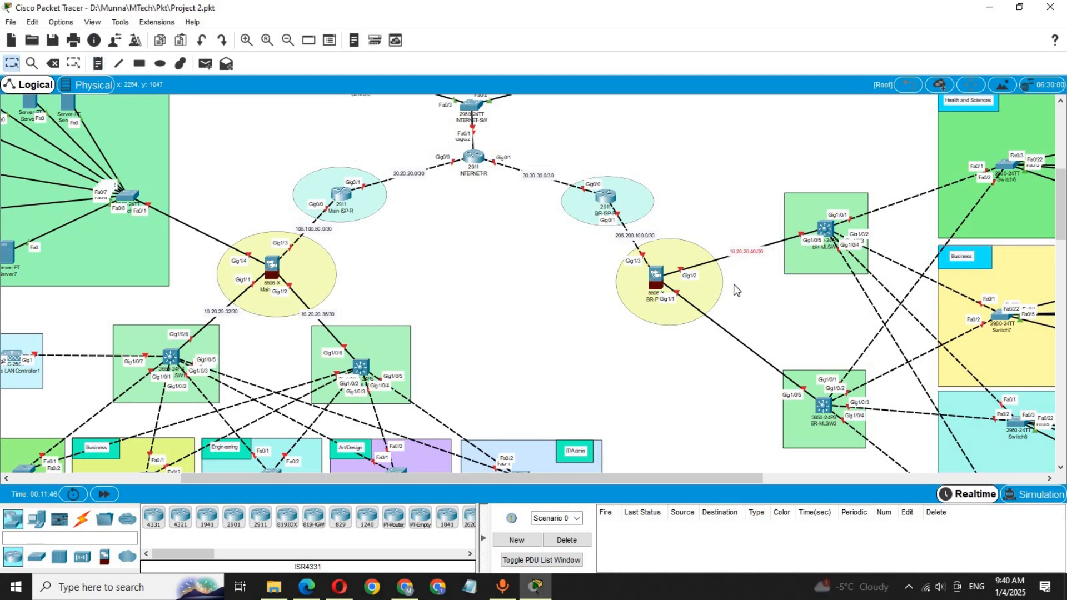
Copy the Branch-FWL to -MLSW2 address 10.20.20.44/30 from the spreadsheet into a Packet Tracer note on the link from the branch firewall to BR-MLSW2
{"action": "left_click", "coordinate": [339, 587]}
{"action": "left_click", "coordinate": [286, 492]}
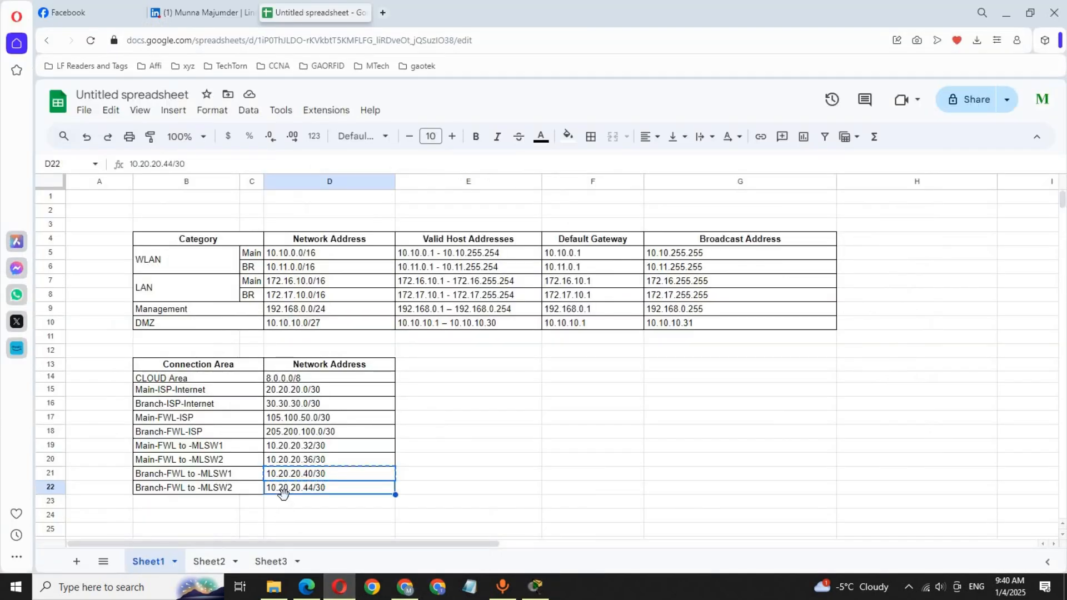
{"action": "key", "text": "ctrl+c"}
{"action": "left_click", "coordinate": [531, 589]}
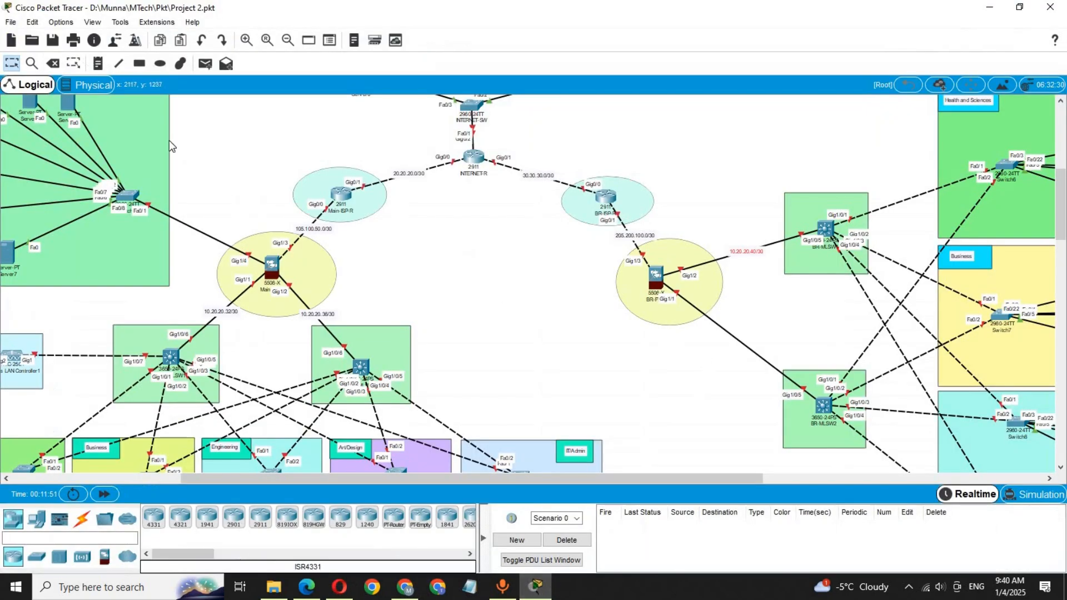
{"action": "left_click", "coordinate": [100, 65]}
{"action": "left_click", "coordinate": [733, 346]}
{"action": "key", "text": "ctrl+v"}
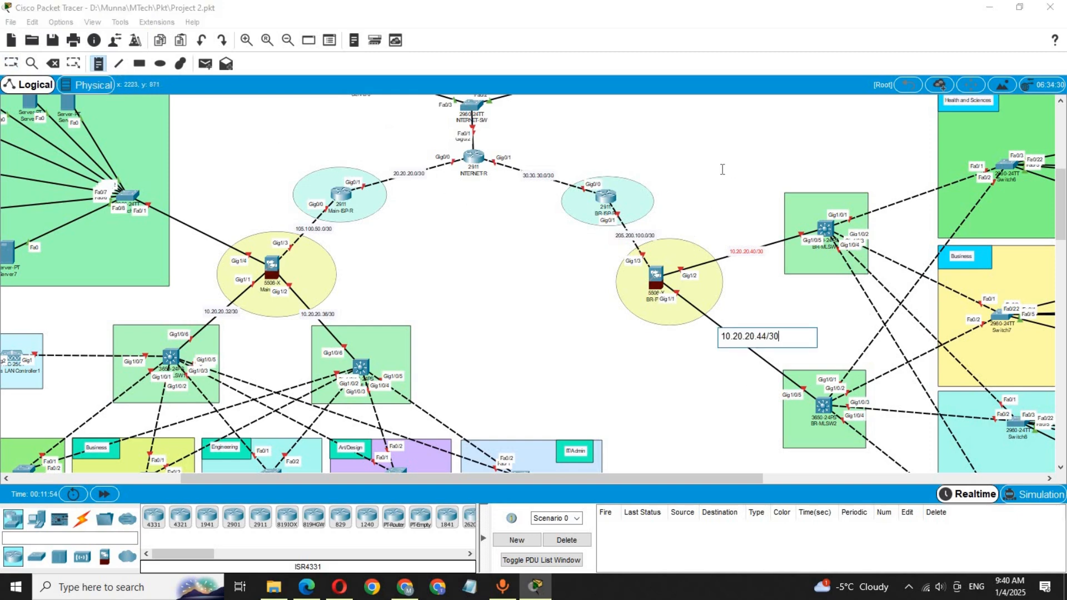
{"action": "left_click", "coordinate": [11, 62]}
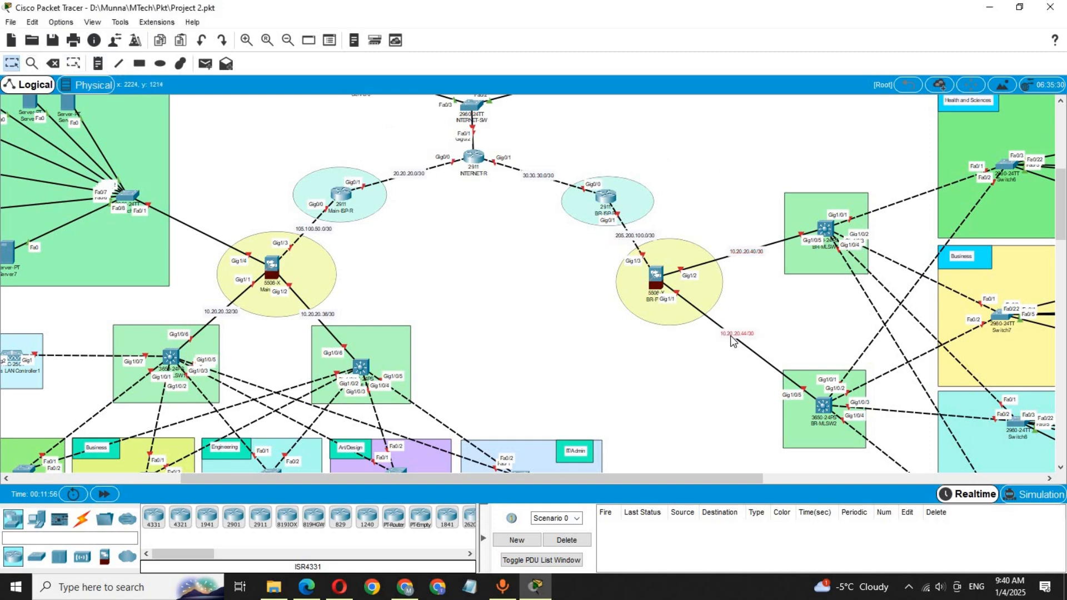
{"action": "left_click_drag", "start_coordinate": [731, 337], "coordinate": [727, 339]}
Check the connection addresses in the spreadsheet and review the whole labelled two-campus topology in Packet Tracer
{"action": "left_click_drag", "start_coordinate": [1062, 222], "coordinate": [1064, 249]}
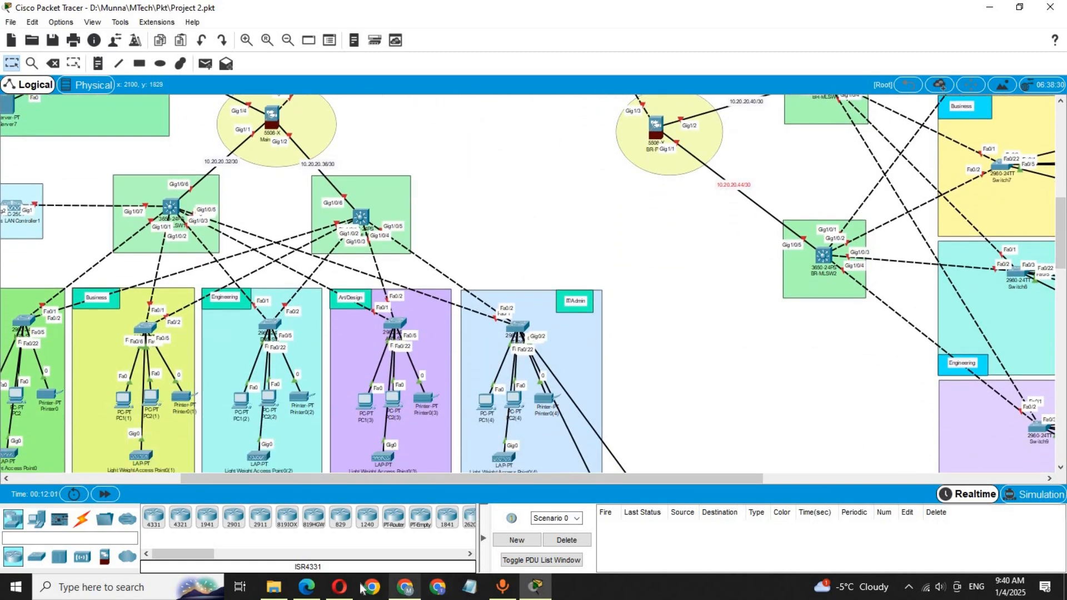
{"action": "left_click", "coordinate": [339, 587]}
{"action": "left_click", "coordinate": [503, 418]}
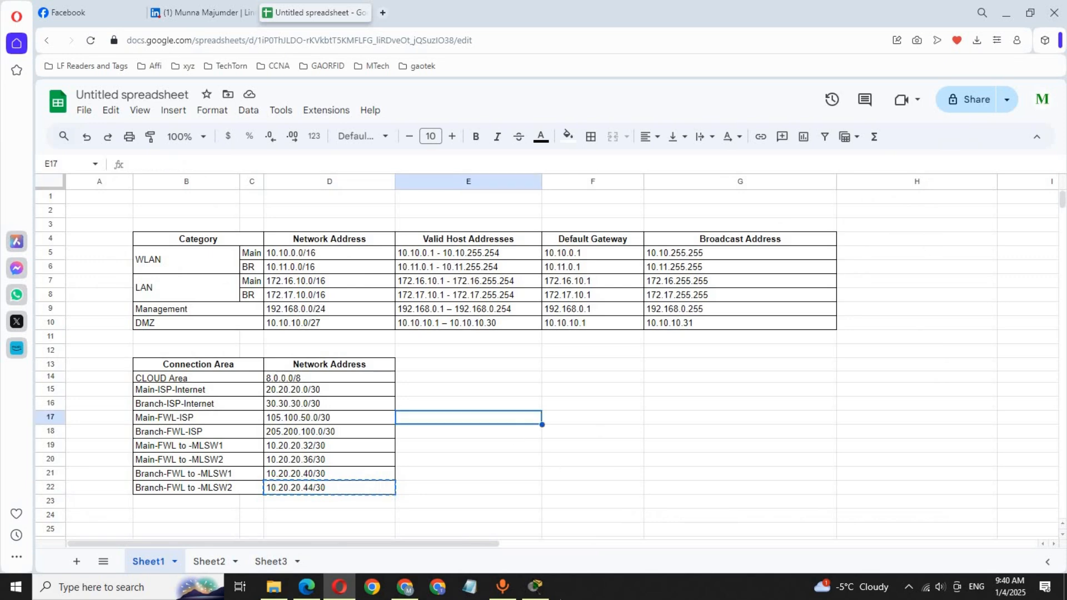
{"action": "left_click", "coordinate": [535, 587]}
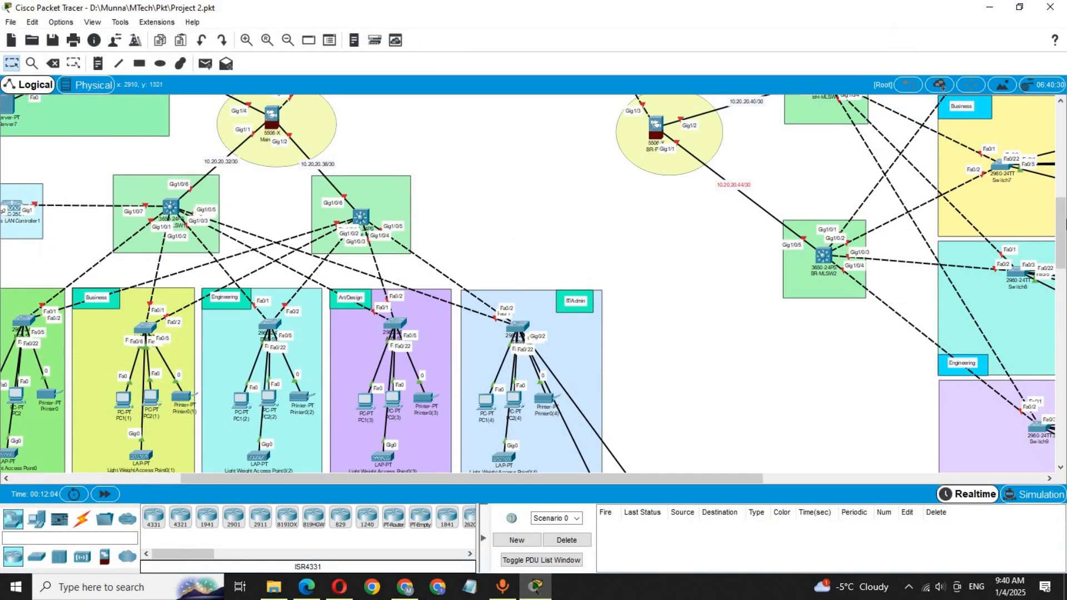
{"action": "left_click_drag", "start_coordinate": [1063, 206], "coordinate": [1063, 180]}
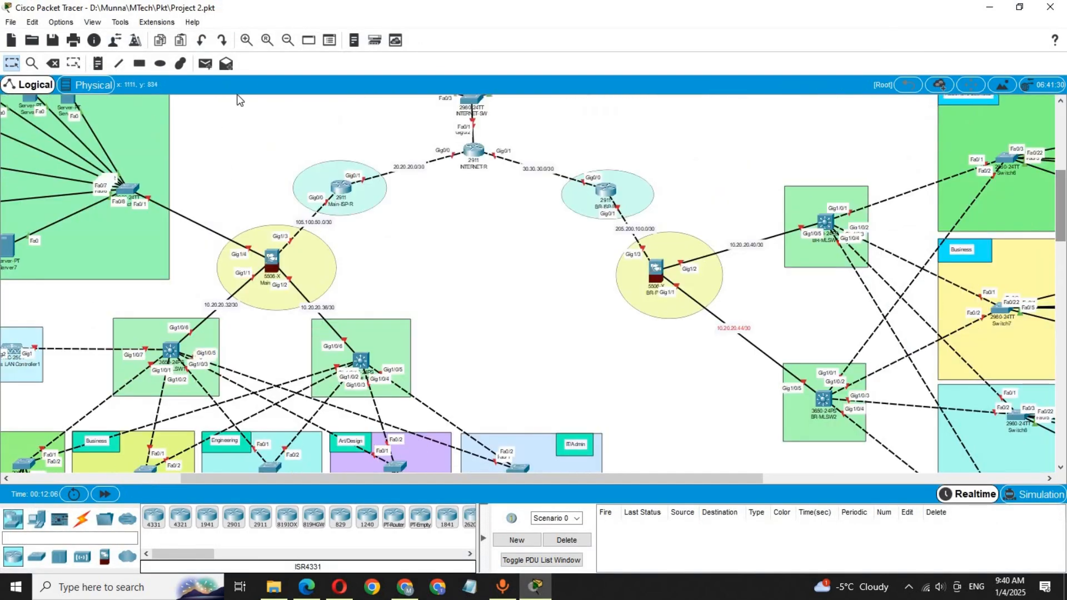
{"action": "left_click", "coordinate": [287, 41]}
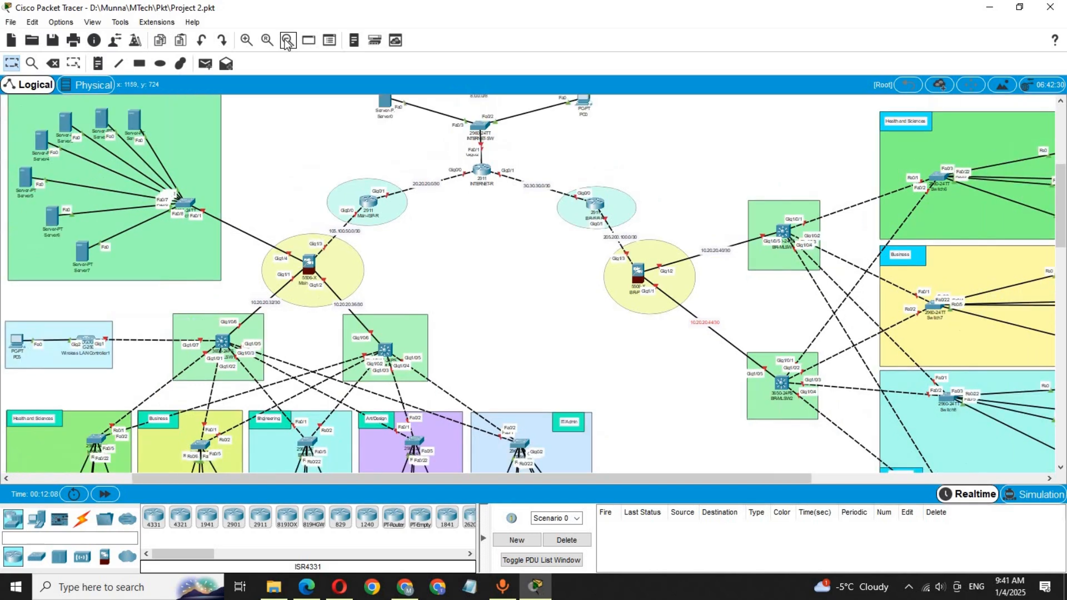
{"action": "left_click", "coordinate": [288, 43]}
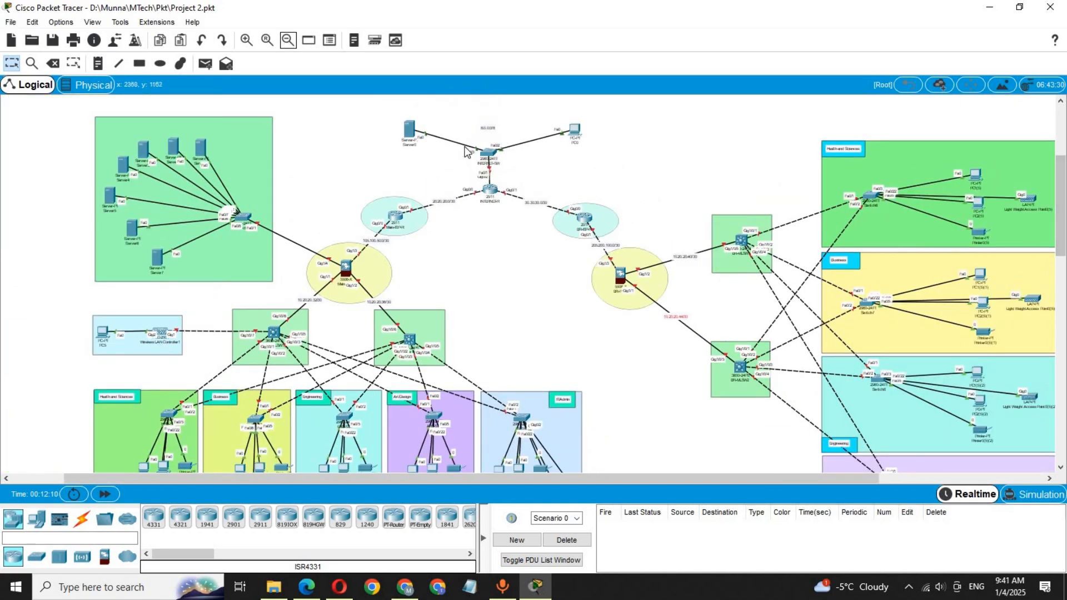
{"action": "left_click", "coordinate": [289, 41]}
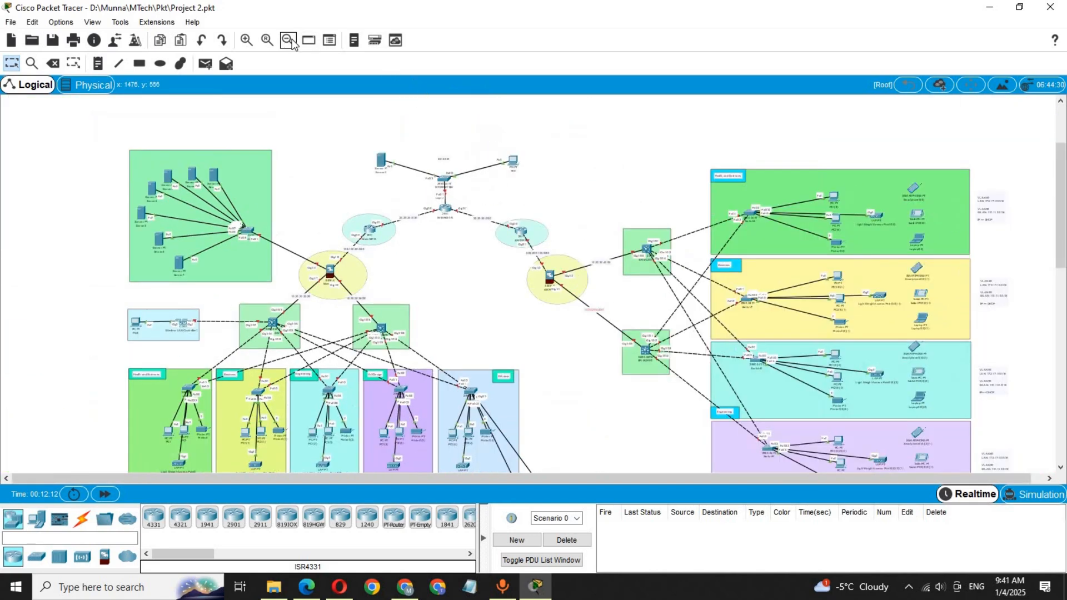
{"action": "left_click", "coordinate": [290, 41]}
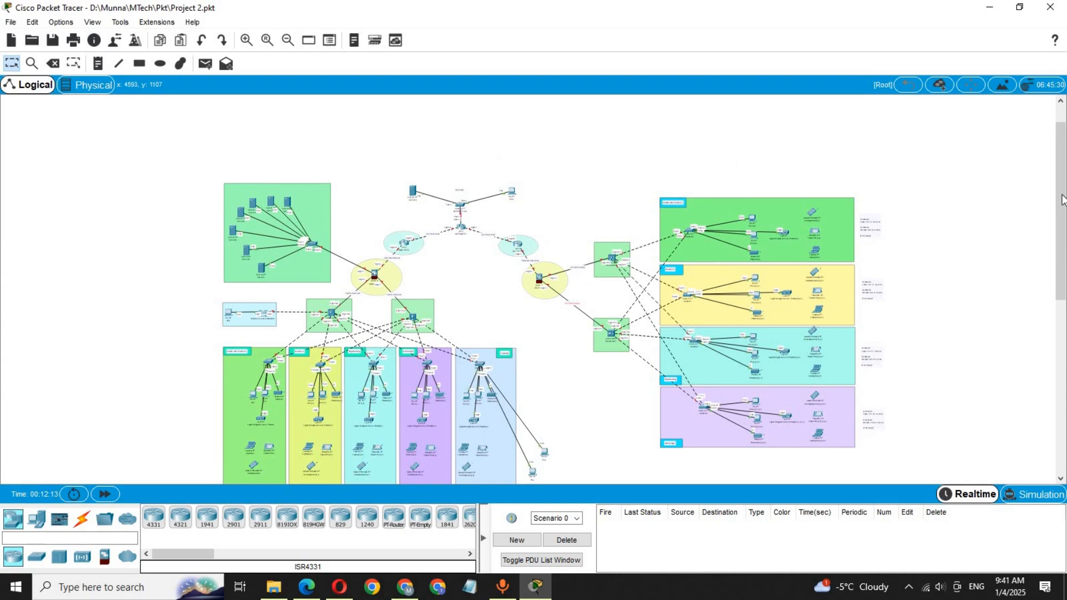
{"action": "scroll", "coordinate": [1061, 203], "scroll_direction": "down", "scroll_amount": 1}
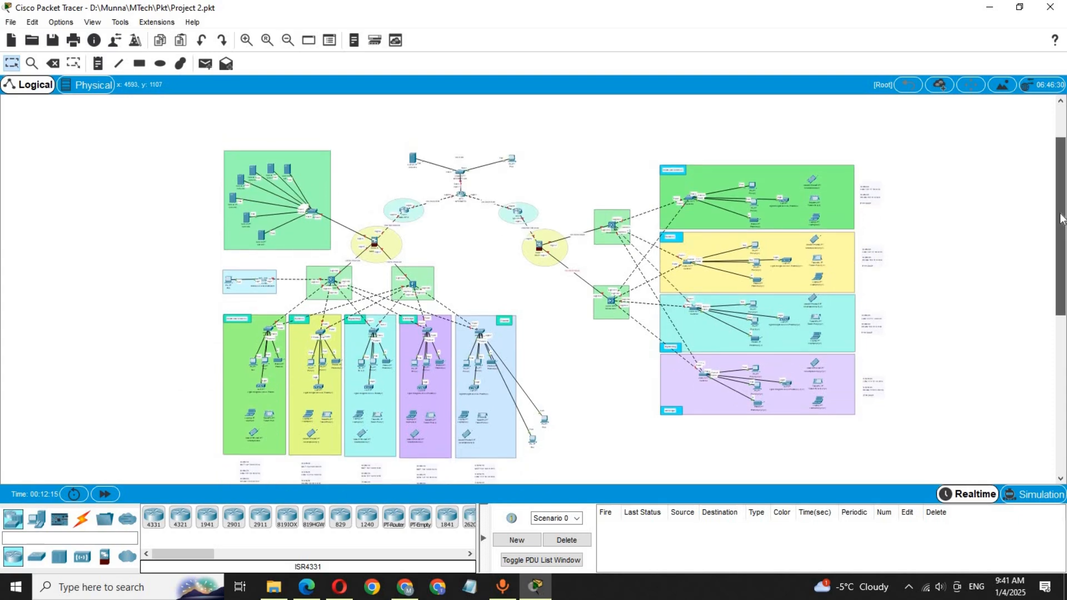